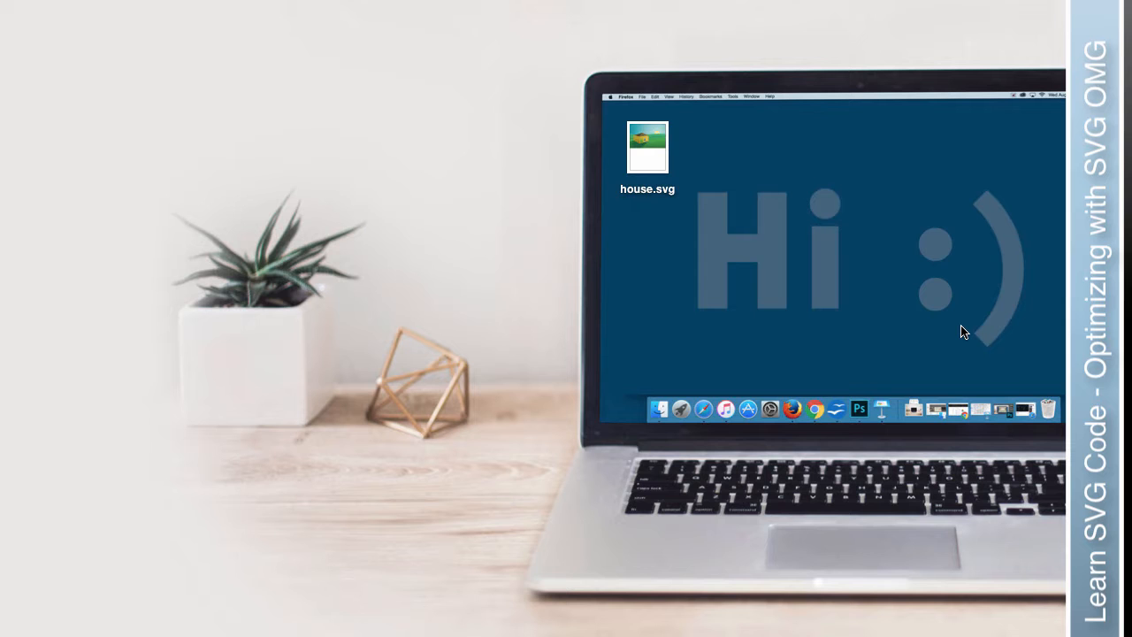
- Open the desktop file house.svg with Safari
right_click(651, 152)
mouse_move(699, 186)
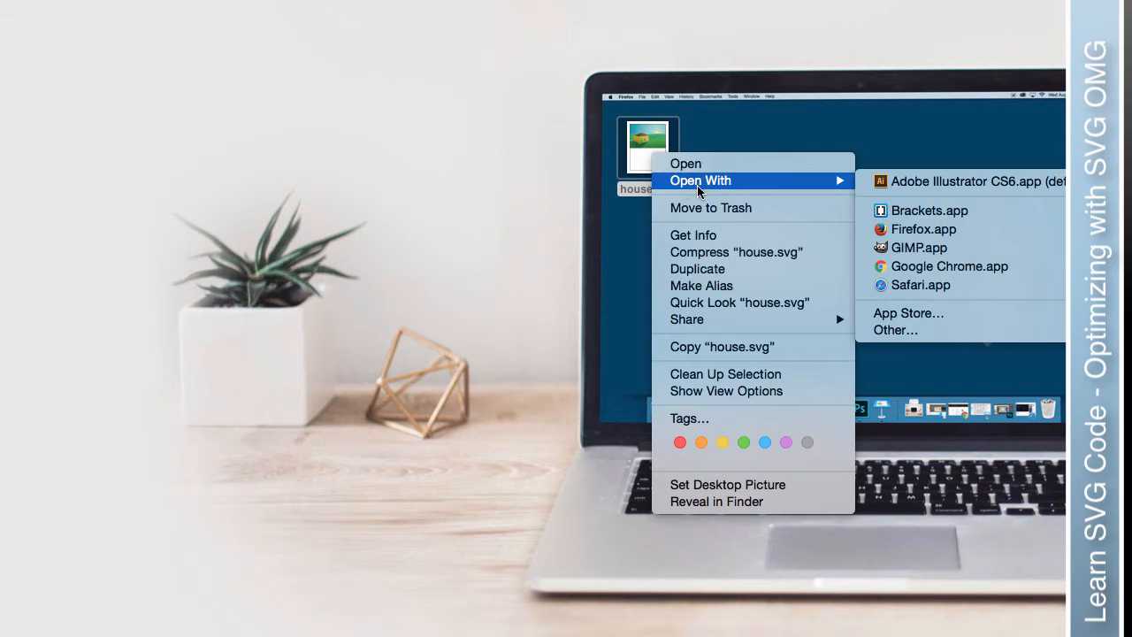
left_click(921, 285)
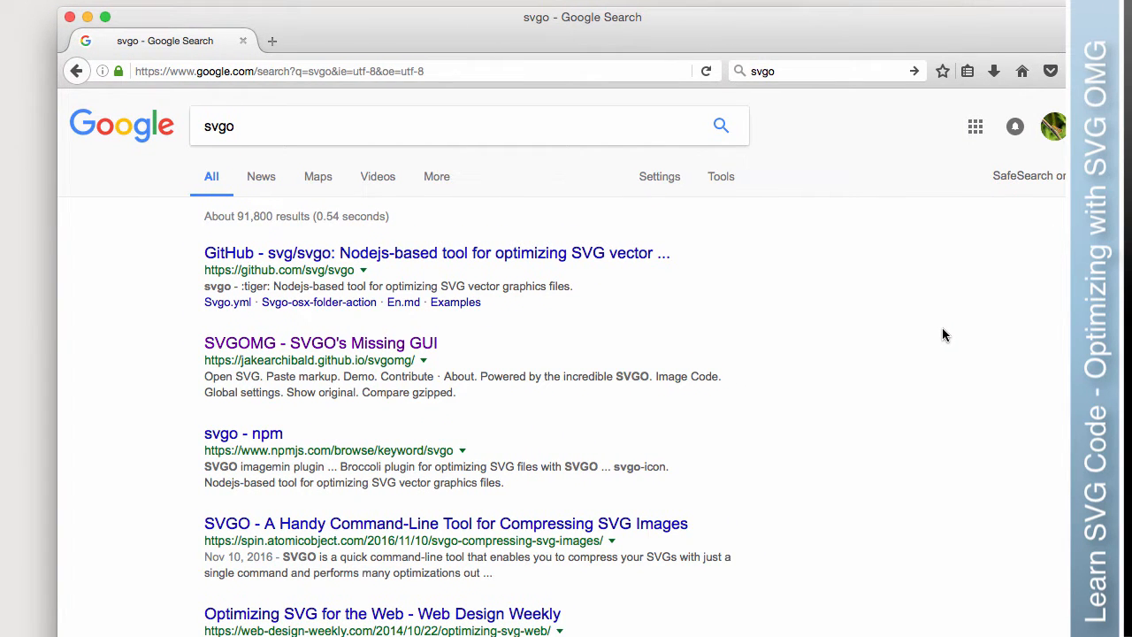
- Open the svg/svgo GitHub repository from the search results, look over its file list, and return to the results
left_click(542, 254)
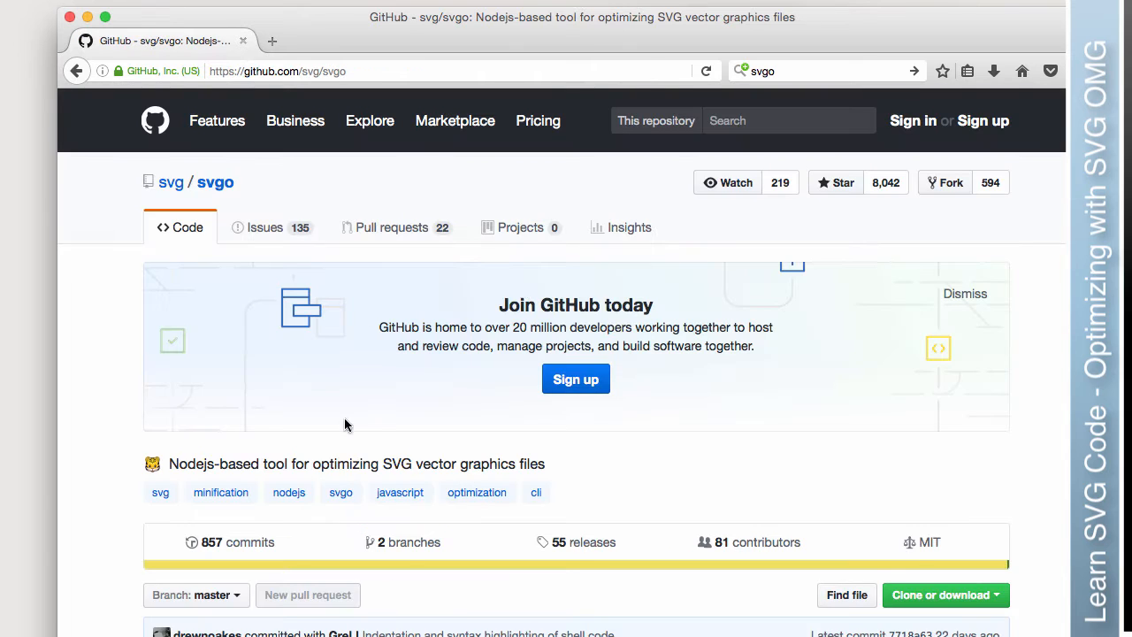
scroll(351, 372, "down", 5)
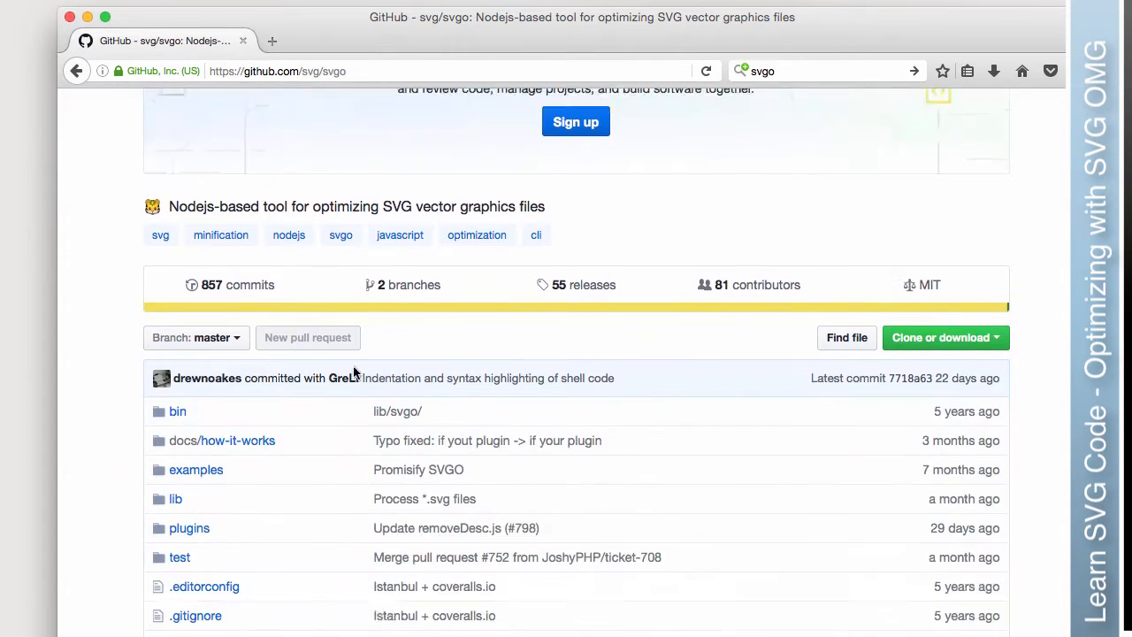
scroll(353, 371, "down", 3)
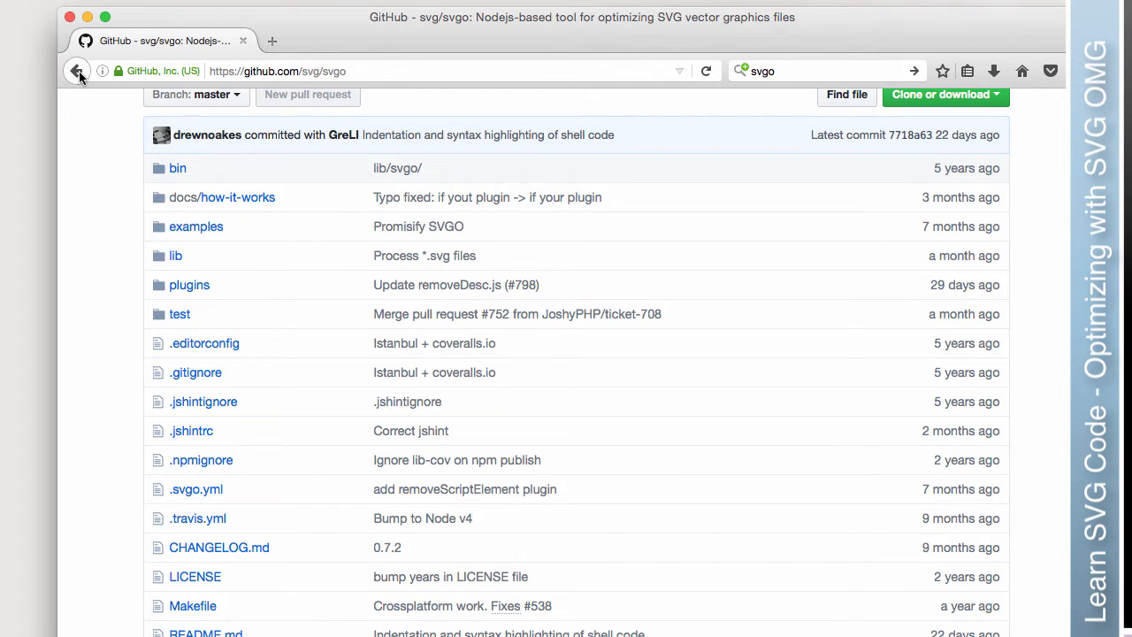
scroll(189, 222, "up", 8)
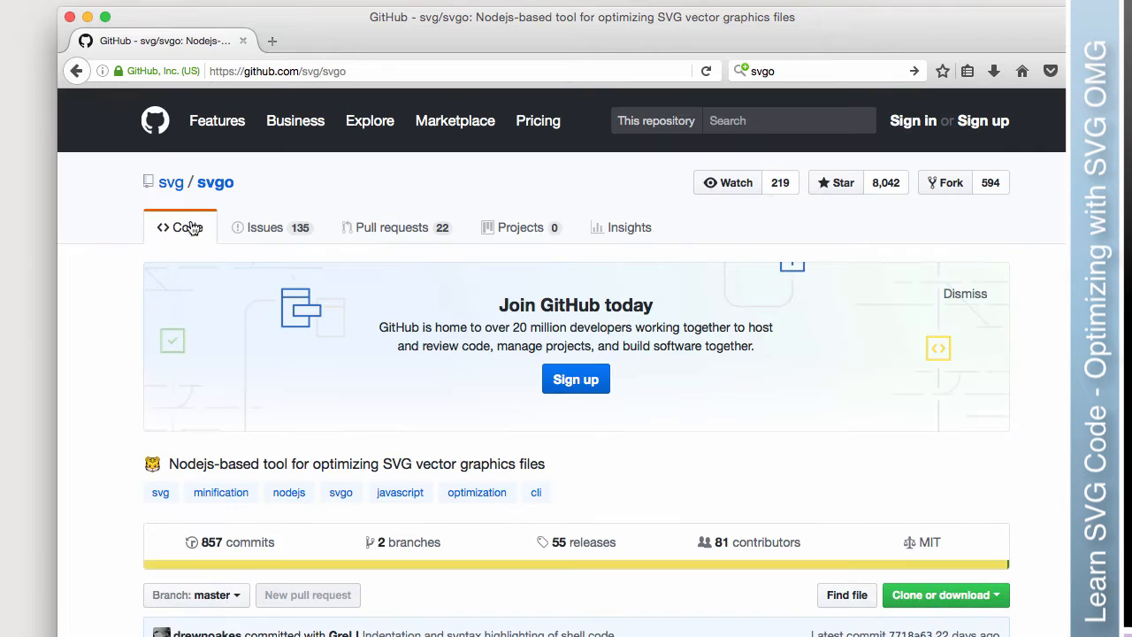
left_click(77, 72)
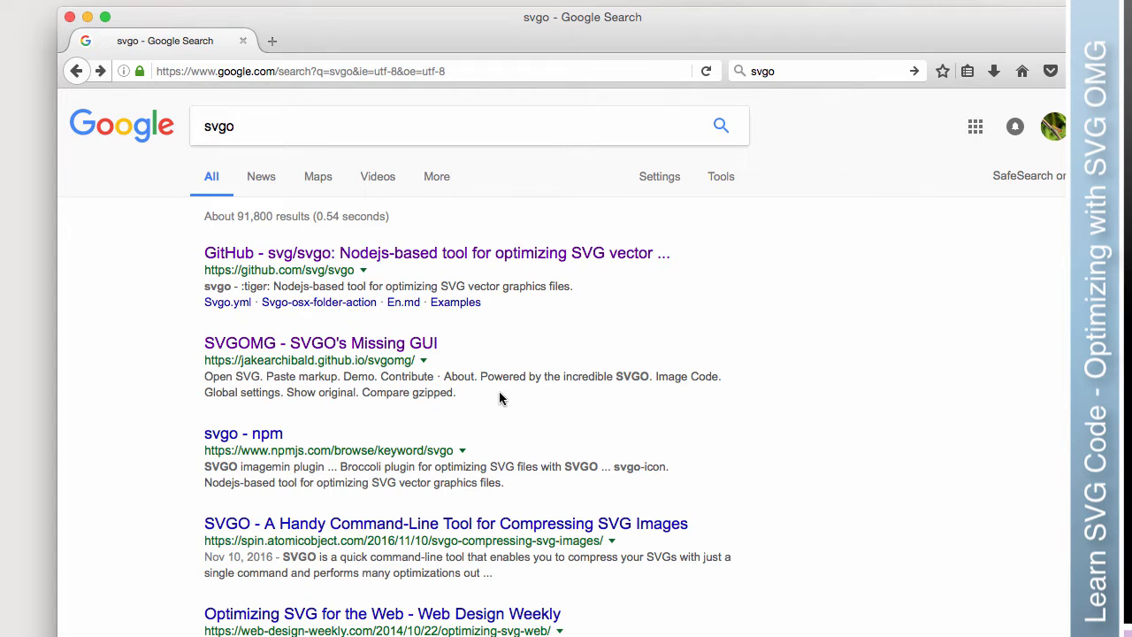
- Open the SVGOMG result from the svgo search and select its web address
left_click(400, 344)
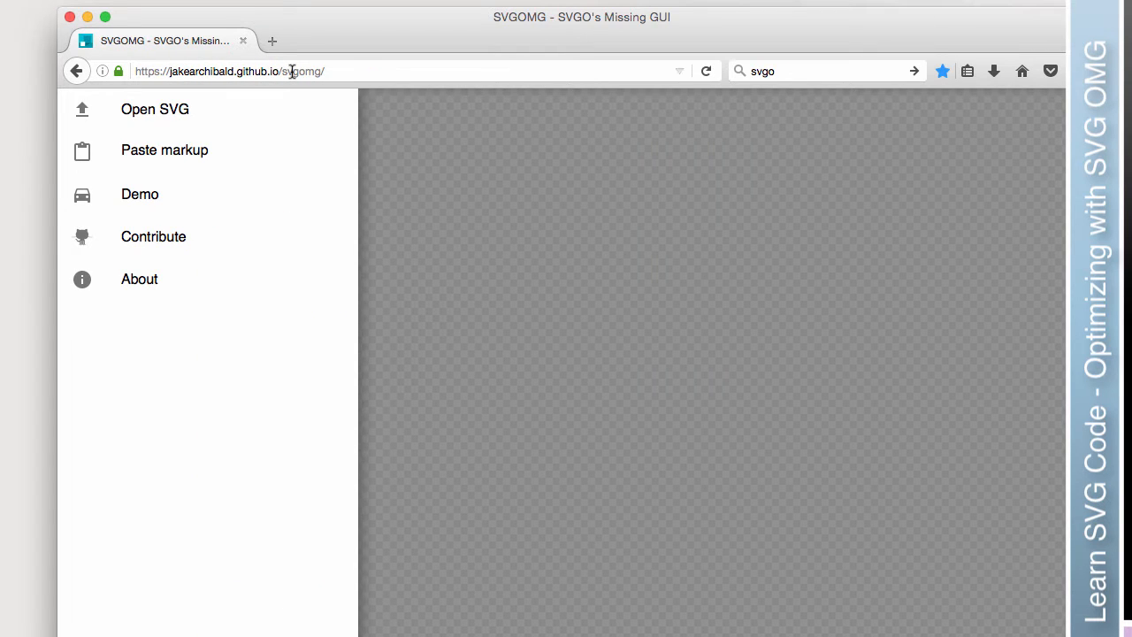
left_click_drag(321, 71, 102, 73)
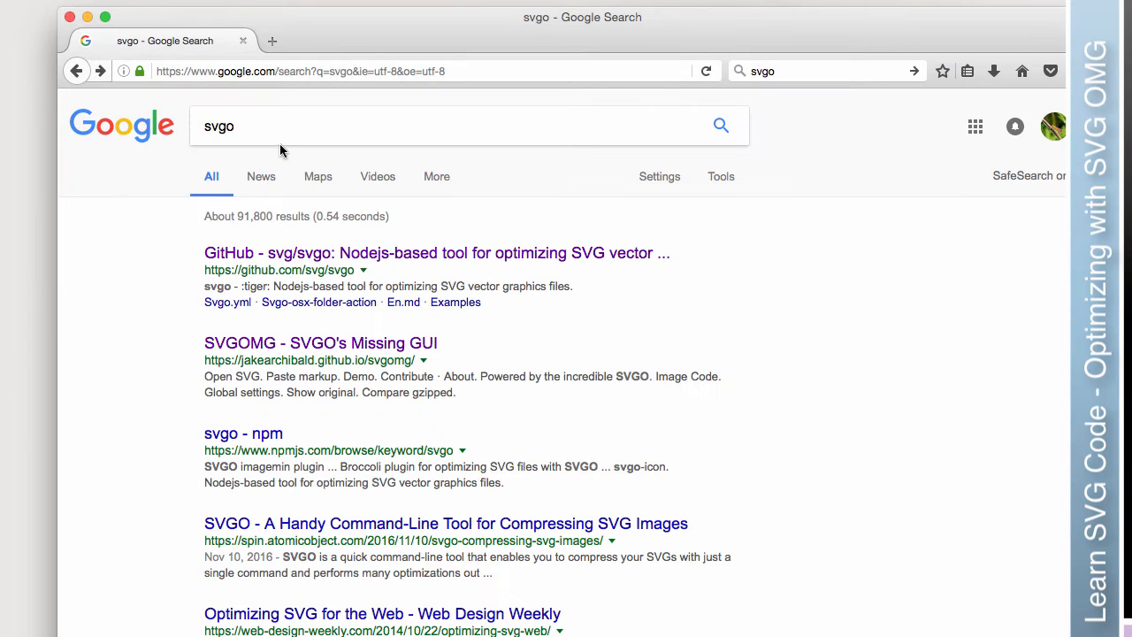
- Search Google for "svg omg" and open the result "SVGOMG - SVGO's Missing GUI"
left_click(277, 134)
key("BackSpace")
type("omg")
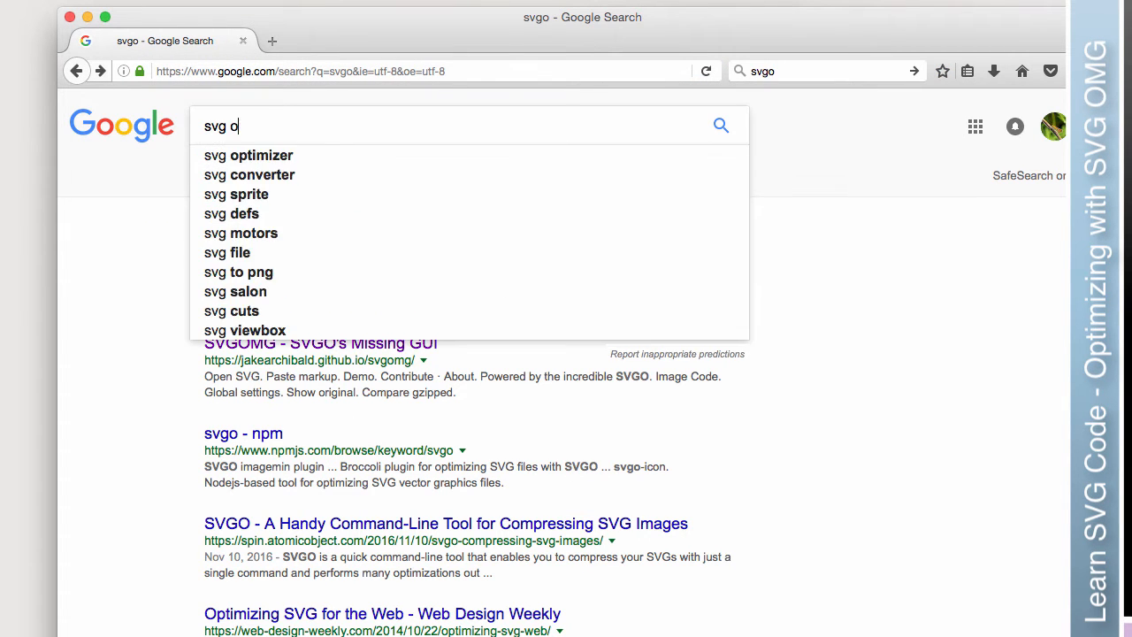
key("Return")
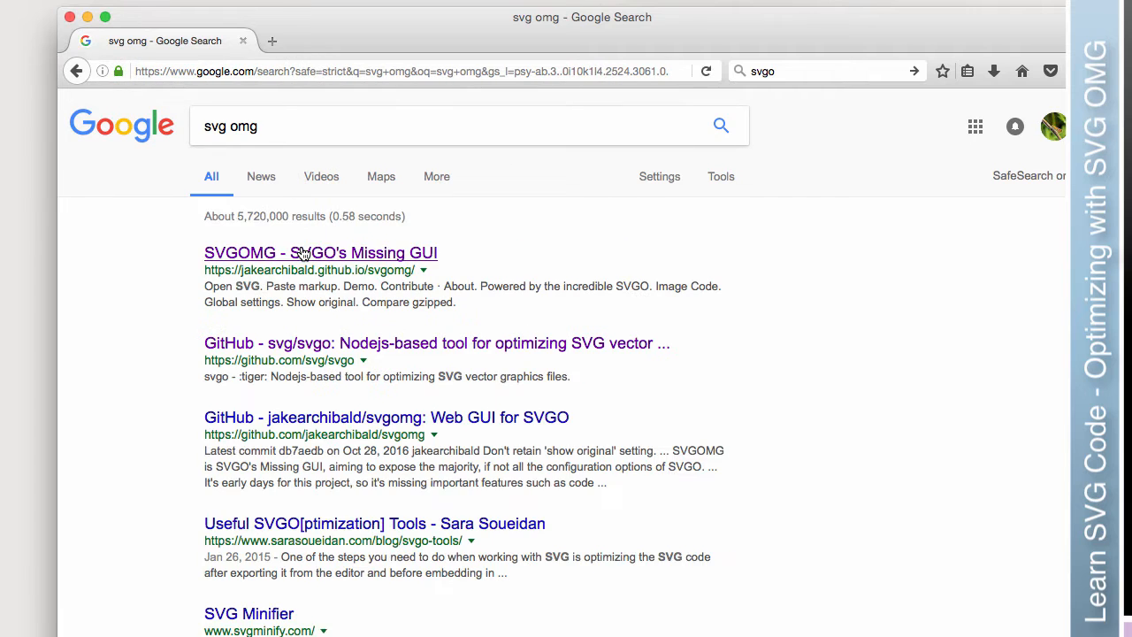
left_click(300, 253)
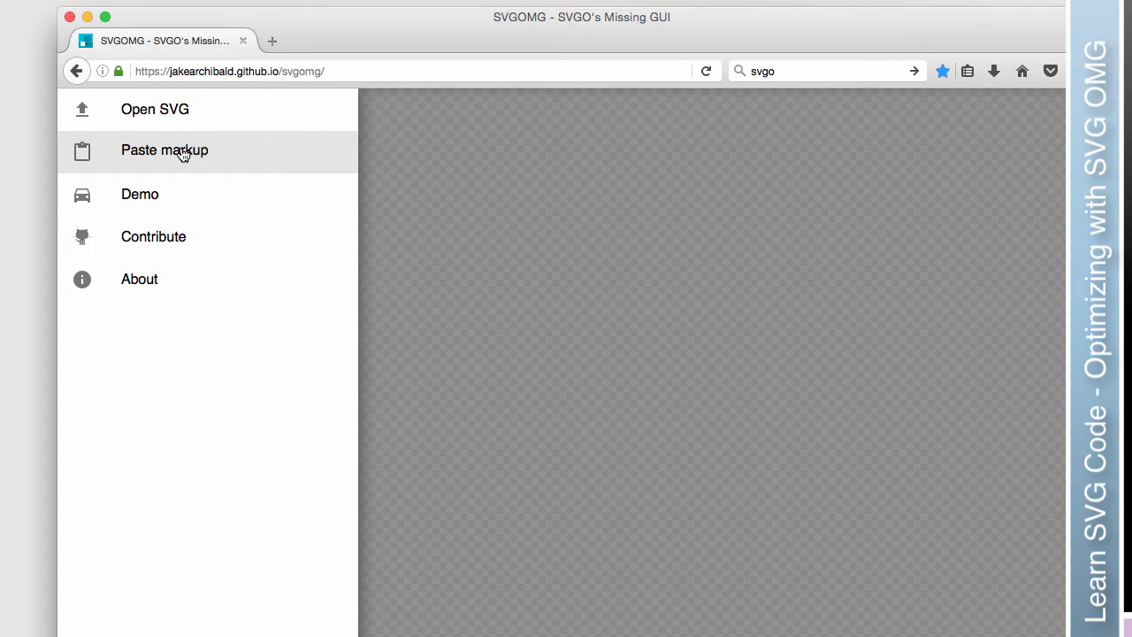
- Load house.svg from the Desktop into SVGOMG and review the available optimisation settings
left_click(182, 156)
left_click(162, 112)
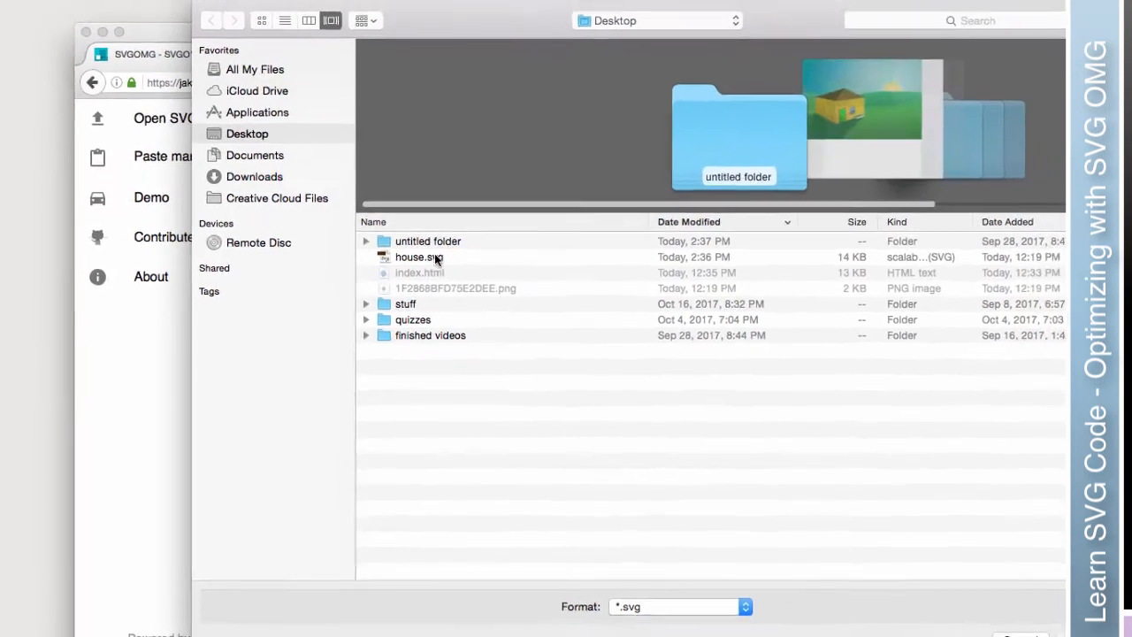
left_click(436, 257)
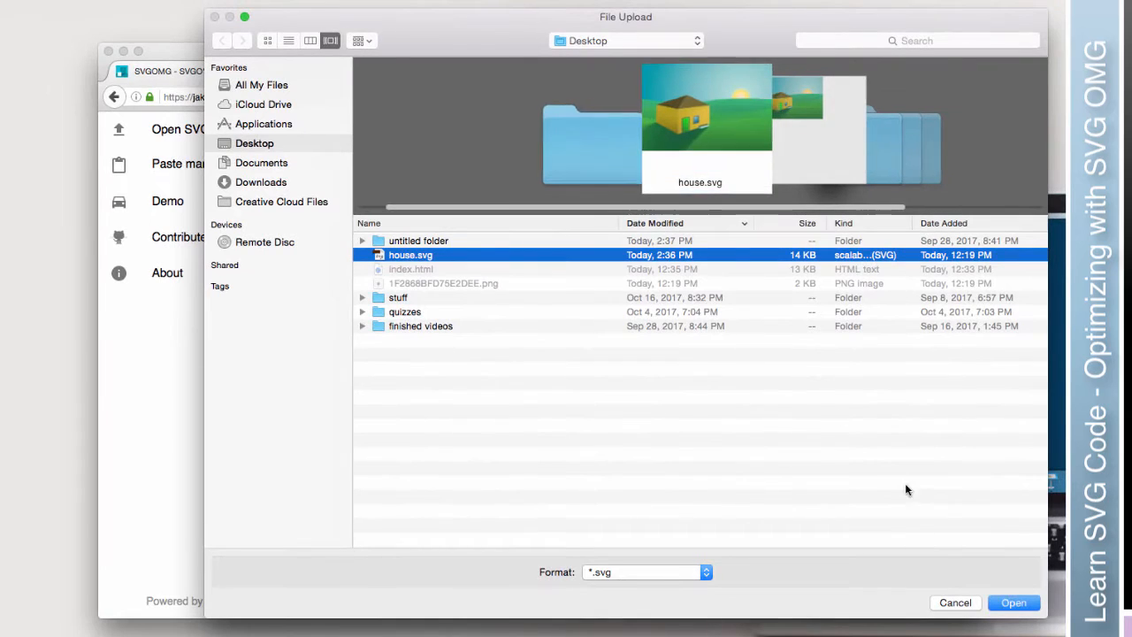
left_click(1014, 604)
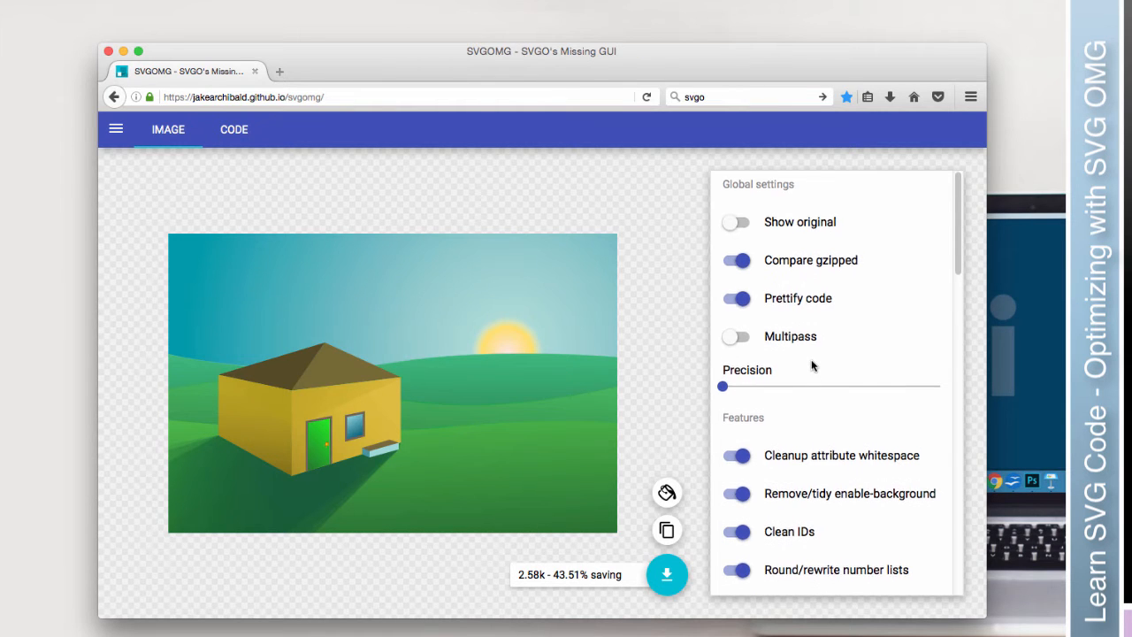
scroll(811, 361, "down", 5)
scroll(811, 361, "down", 10)
scroll(811, 364, "up", 15)
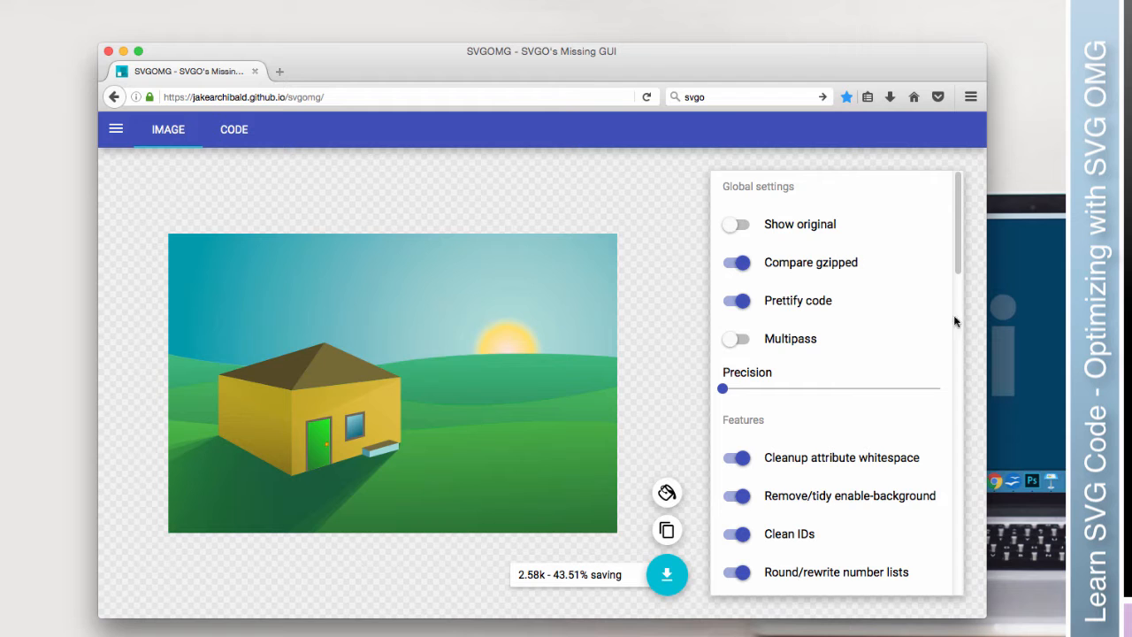
- Move the browser window aside and check the file size of house.svg in its file information, then close the information window
left_click_drag(870, 65, 677, 70)
right_click(871, 265)
left_click(865, 268)
right_click(866, 268)
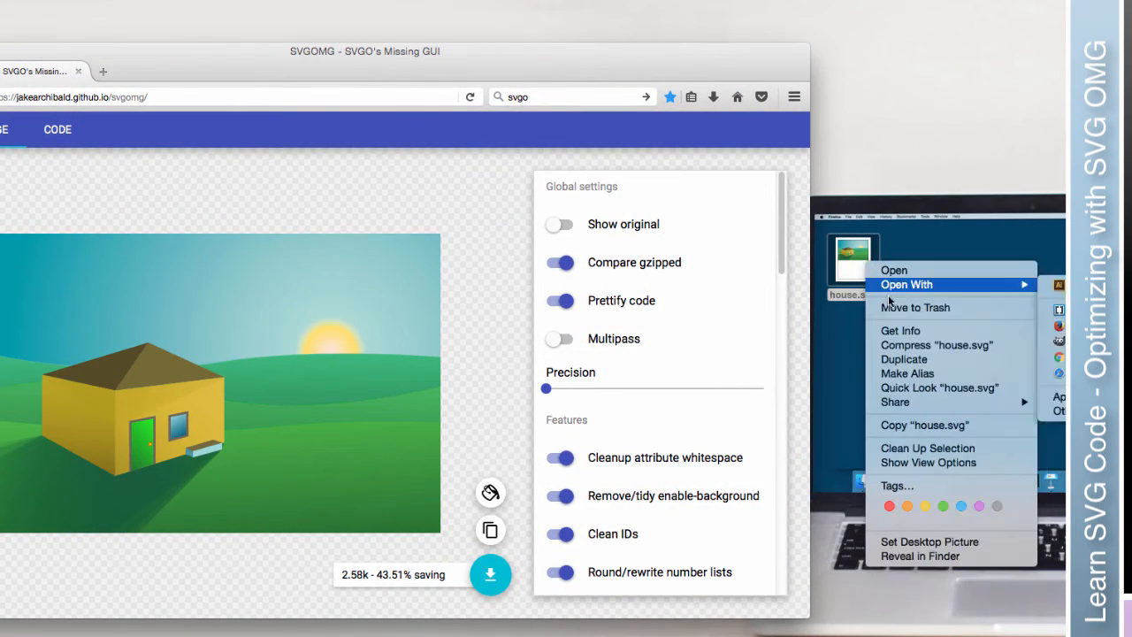
left_click(902, 330)
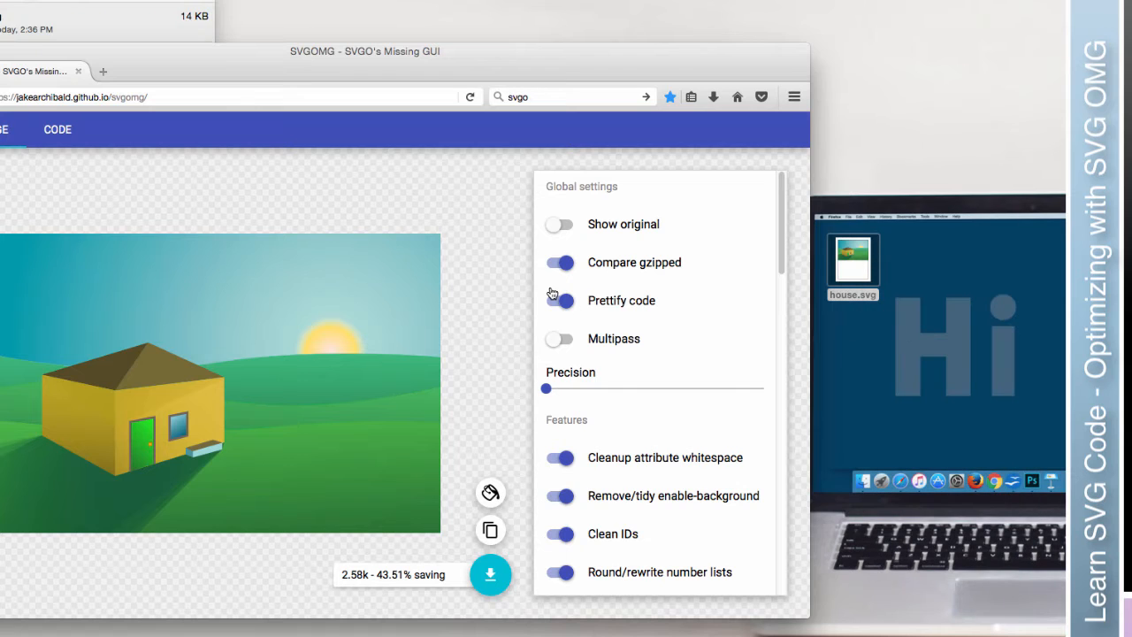
left_click_drag(54, 16, 801, 185)
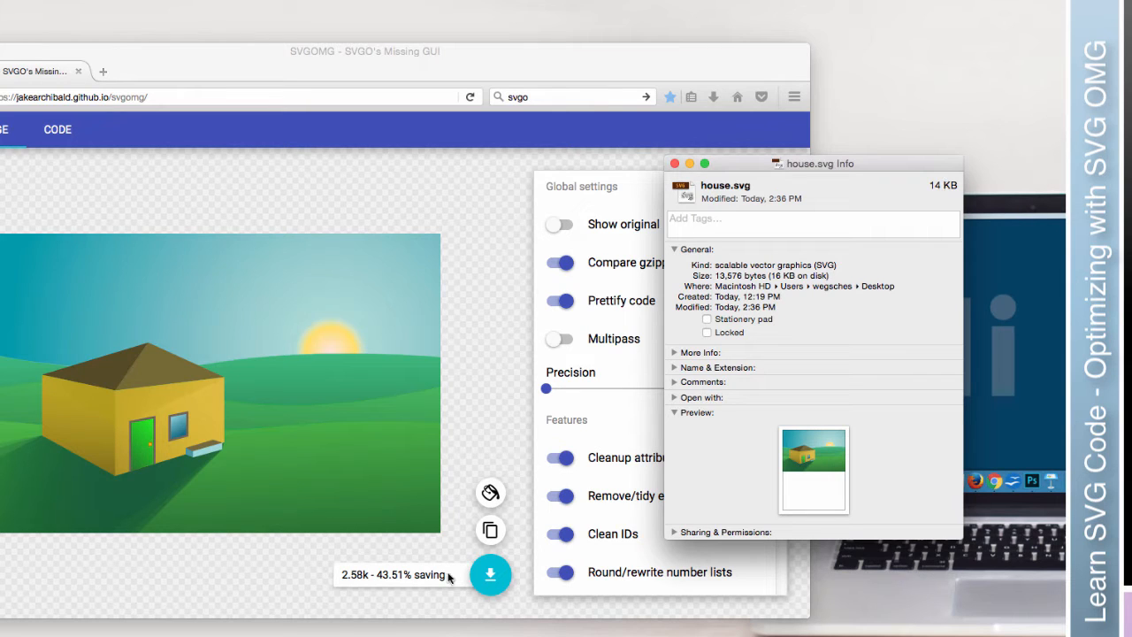
left_click(675, 164)
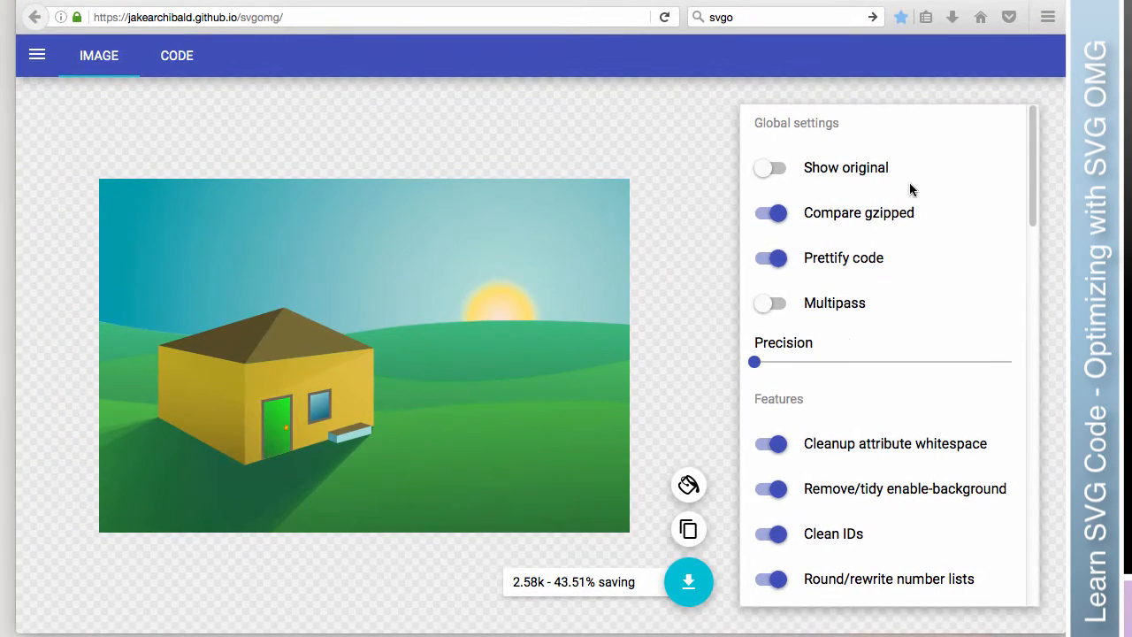
- Turn off the Remove viewBox option in the SVGOMG features list
scroll(801, 413, "down", 10)
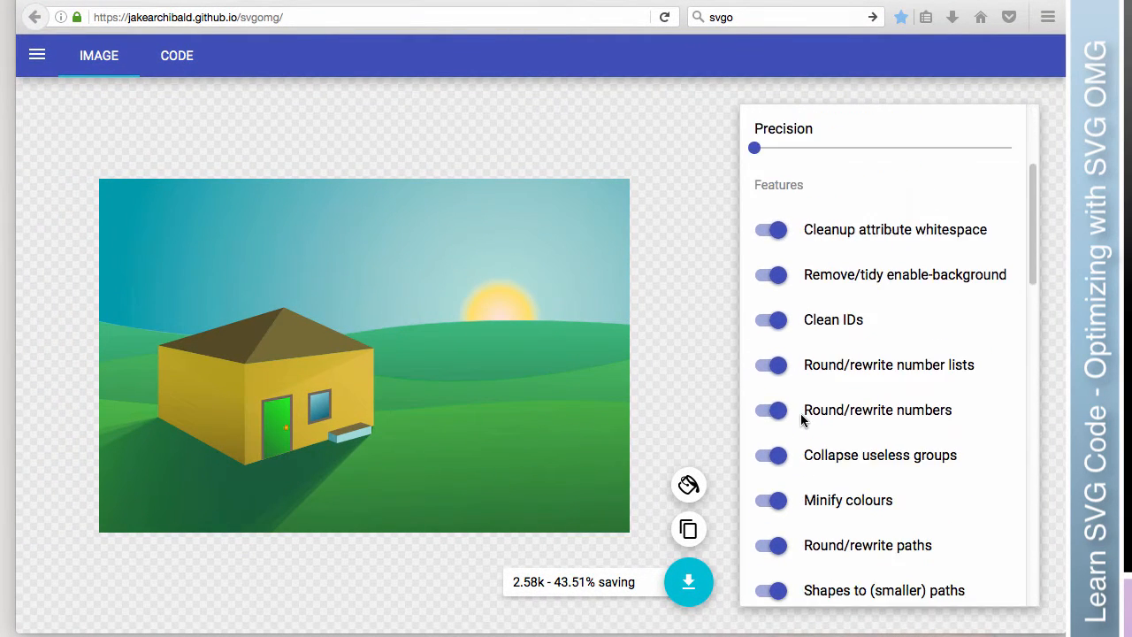
scroll(801, 414, "down", 5)
scroll(801, 413, "up", 15)
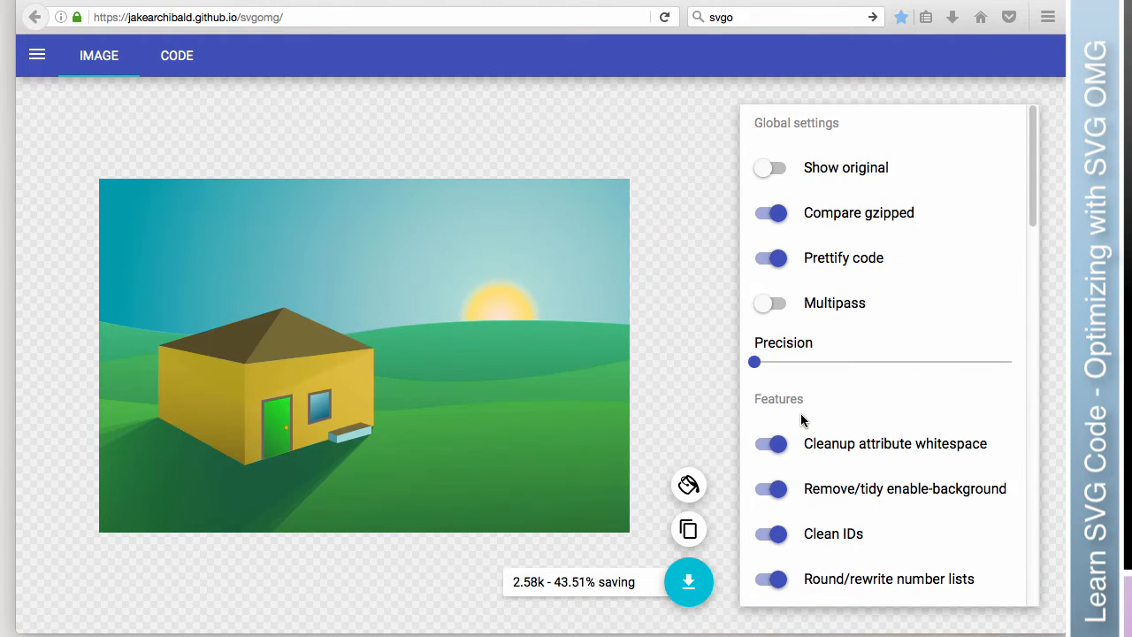
scroll(775, 394, "down", 15)
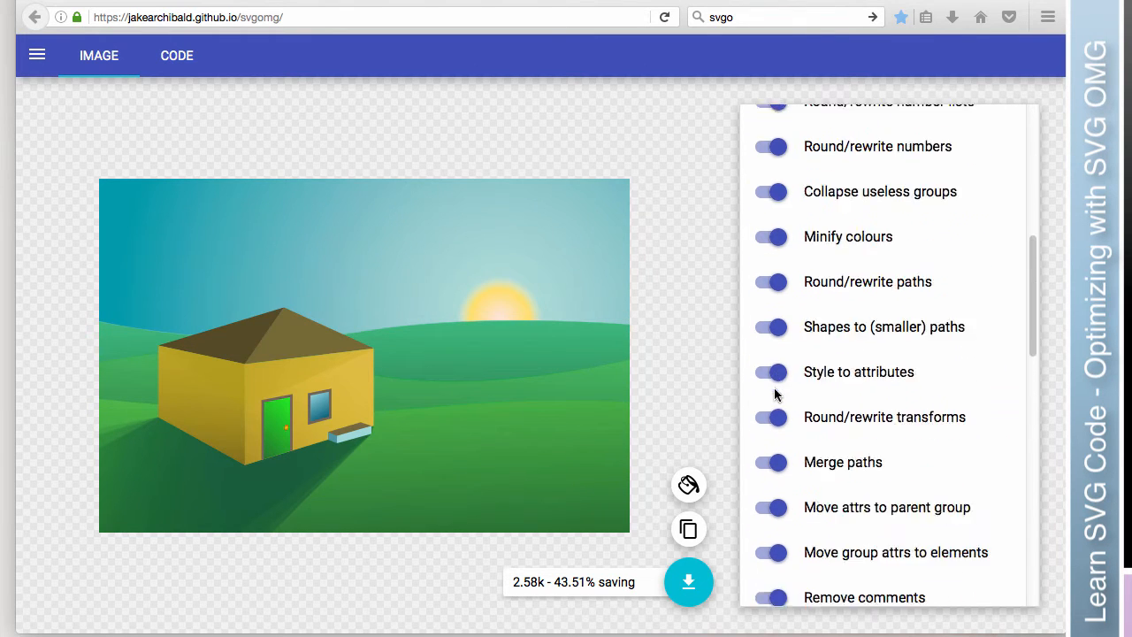
scroll(775, 395, "up", 1)
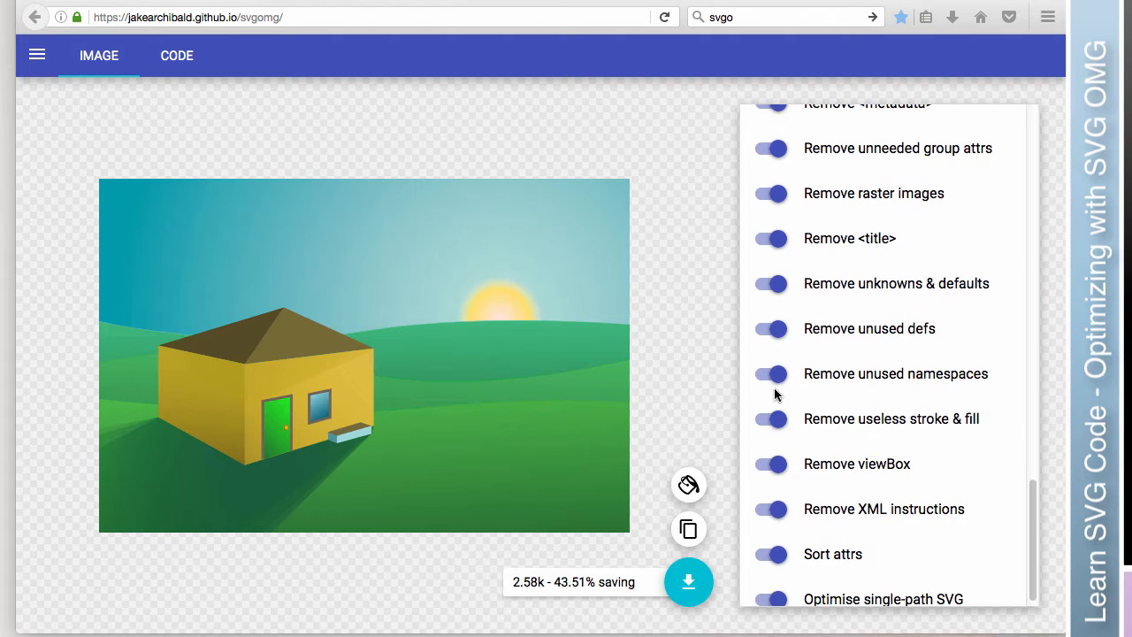
left_click(778, 465)
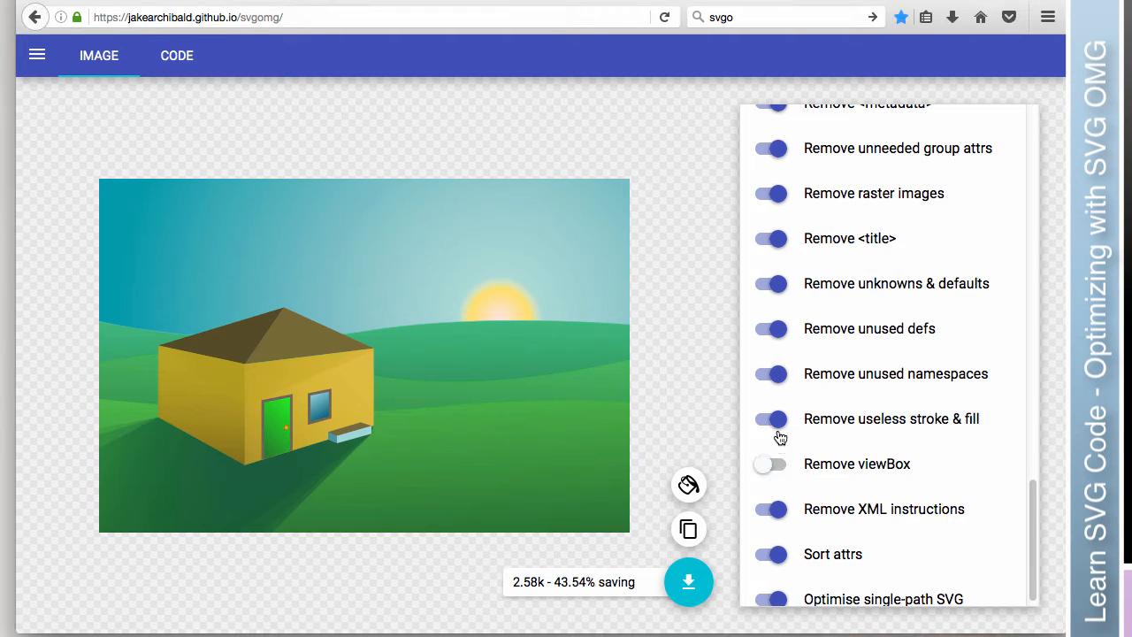
- Turn off removal of useless stroke & fill, unused namespaces, unused defs, unknowns & defaults, and <title>
left_click(778, 421)
left_click(780, 376)
left_click(778, 330)
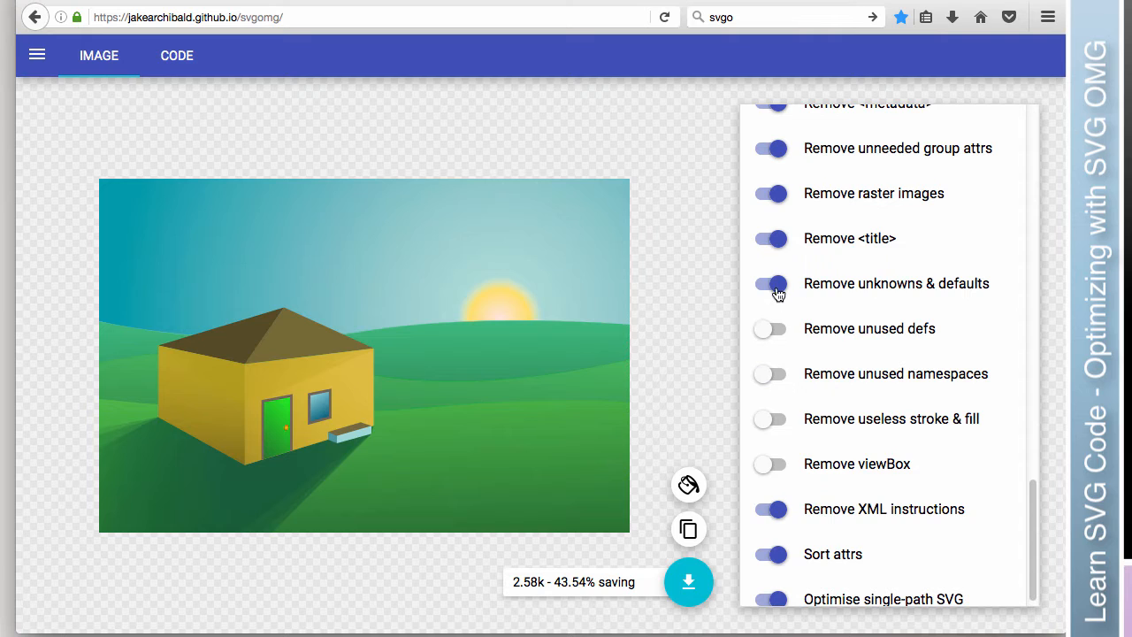
left_click(779, 285)
left_click(777, 240)
- Turn off removal of raster images, unneeded group attrs, <metadata>, hidden elements, empty text and empty containers
scroll(776, 245, "up", 2)
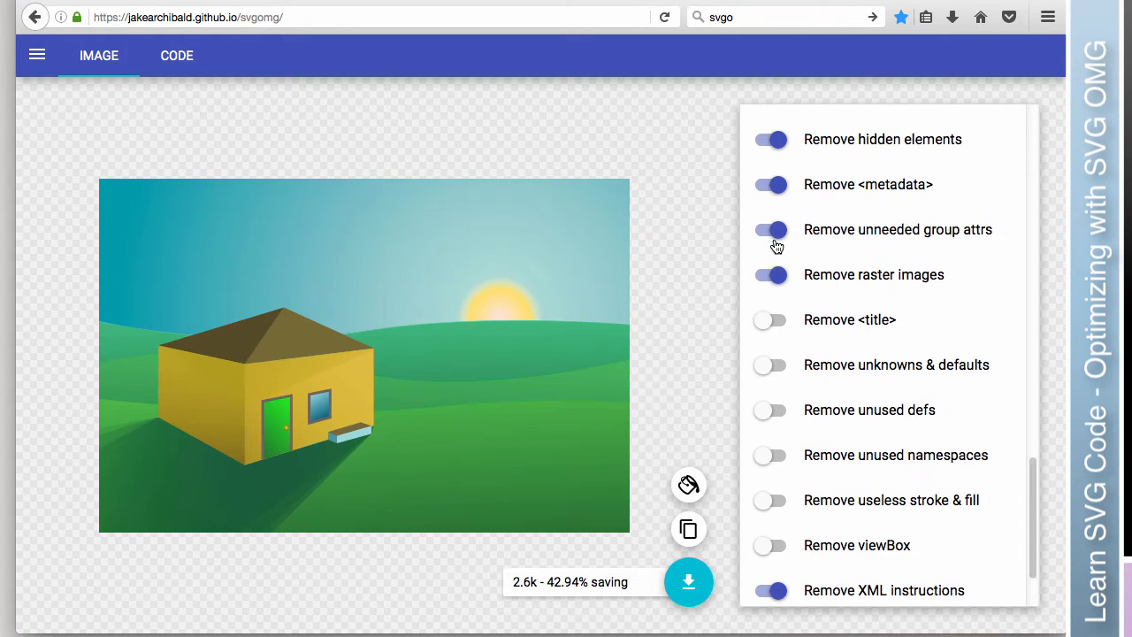
left_click(777, 276)
left_click(777, 234)
left_click(778, 191)
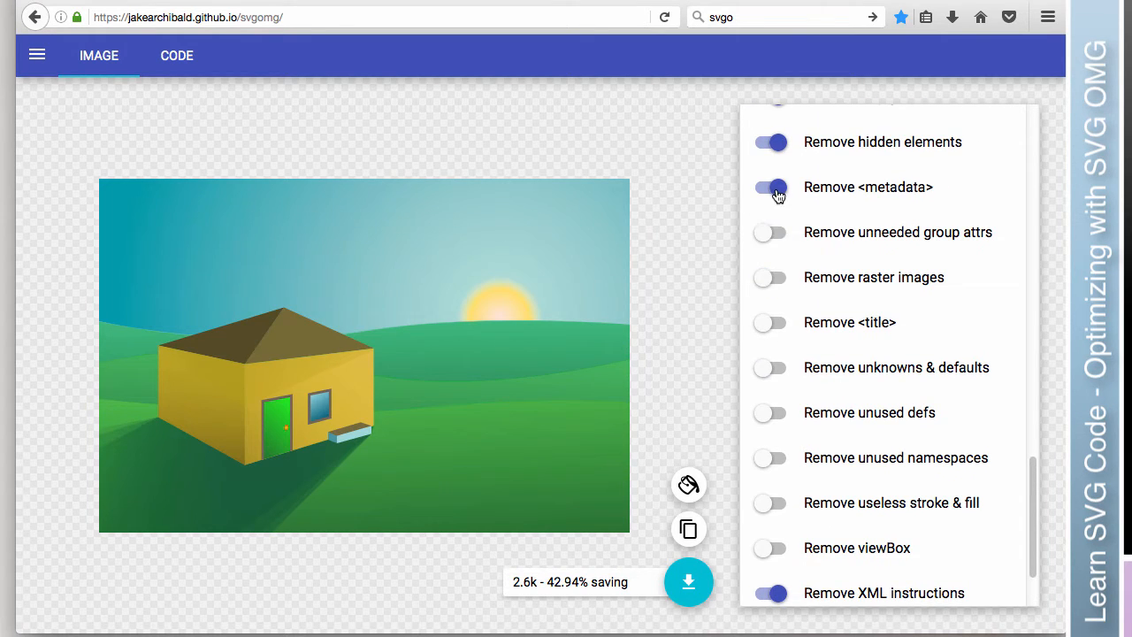
scroll(776, 215, "up", 3)
left_click(771, 279)
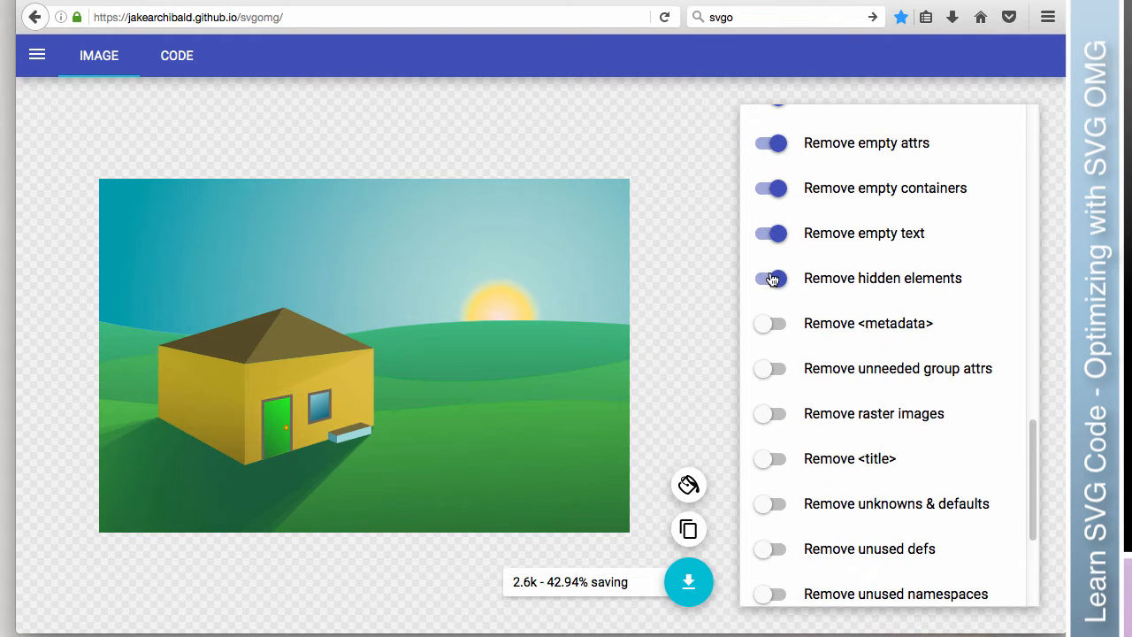
left_click(775, 234)
left_click(777, 191)
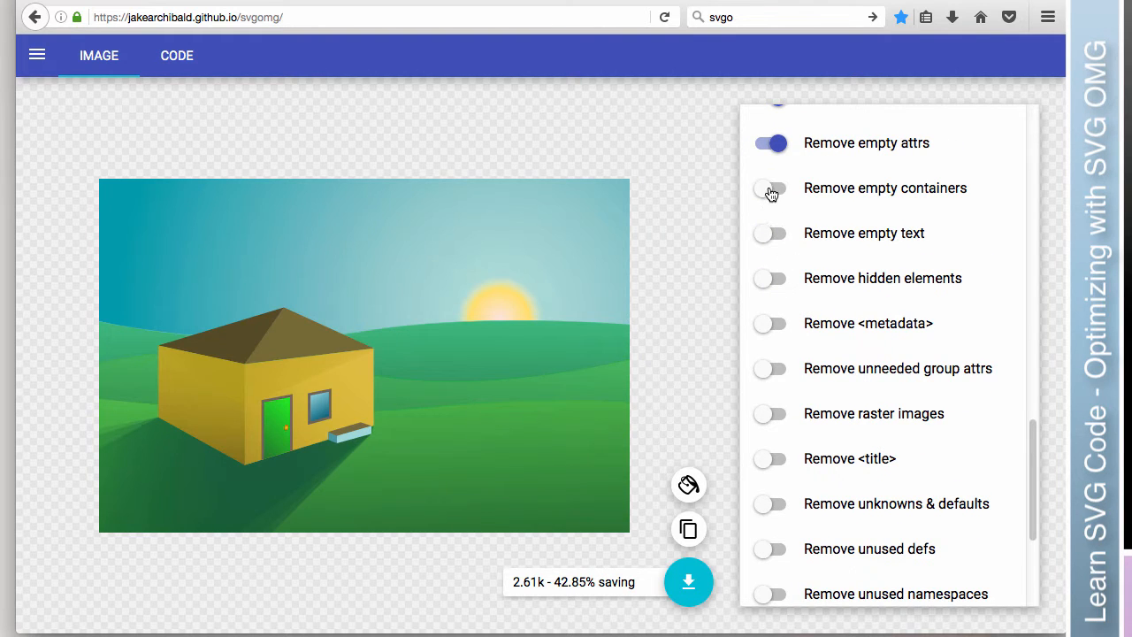
- Turn back on removal of empty containers, empty text, hidden elements, <metadata>, unneeded group attrs, raster images, <title>, and unknowns & defaults
left_click(774, 191)
left_click(773, 234)
left_click(773, 279)
left_click(773, 325)
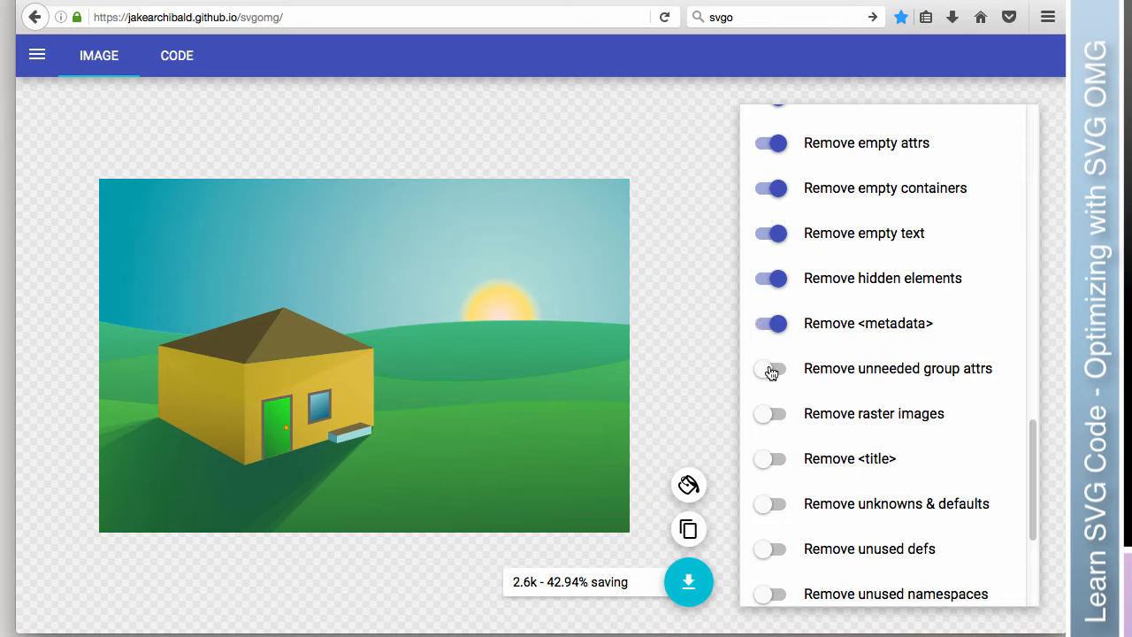
left_click(772, 370)
left_click(769, 414)
left_click(773, 459)
left_click(773, 504)
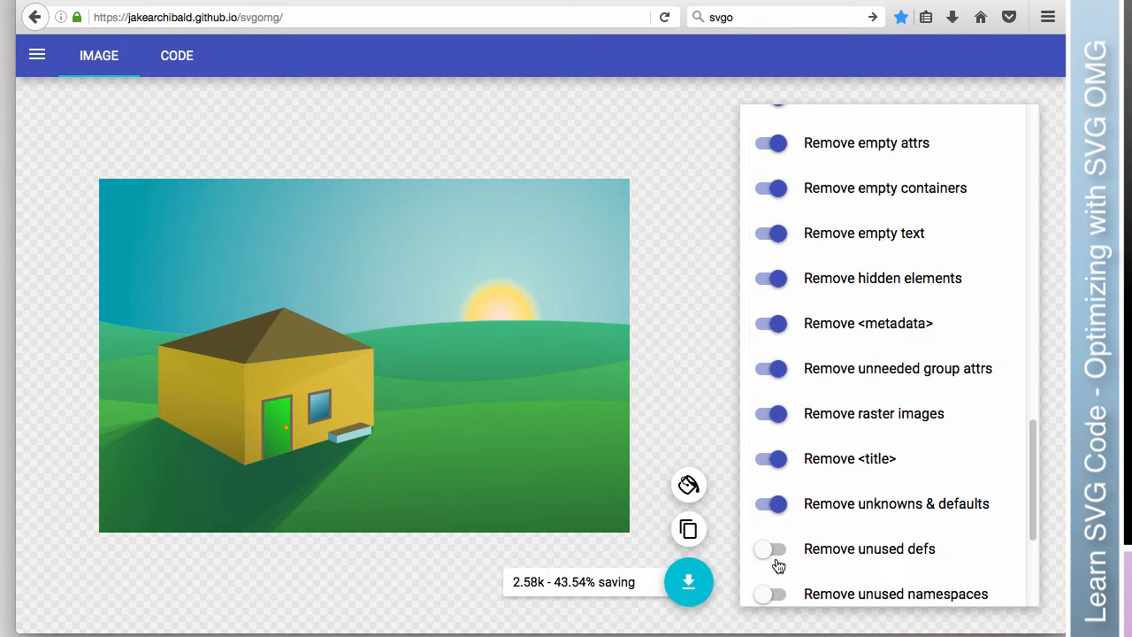
- Turn back on removal of unused defs, unused namespaces, and useless stroke & fill
left_click(773, 549)
scroll(781, 579, "down", 5)
left_click(772, 358)
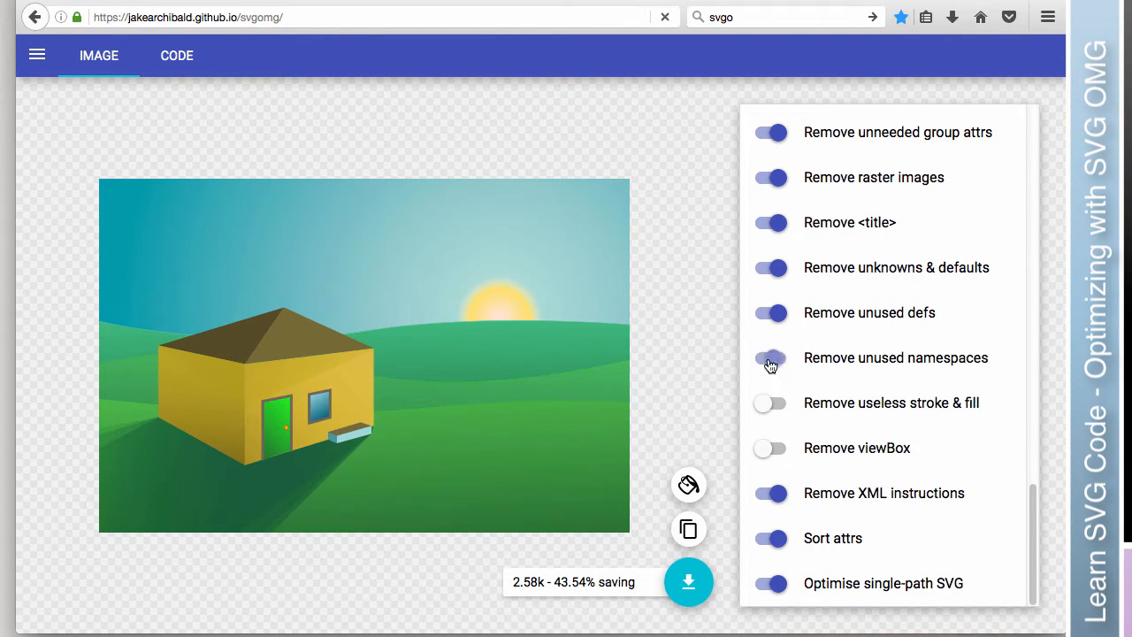
left_click(774, 407)
scroll(851, 524, "up", 6)
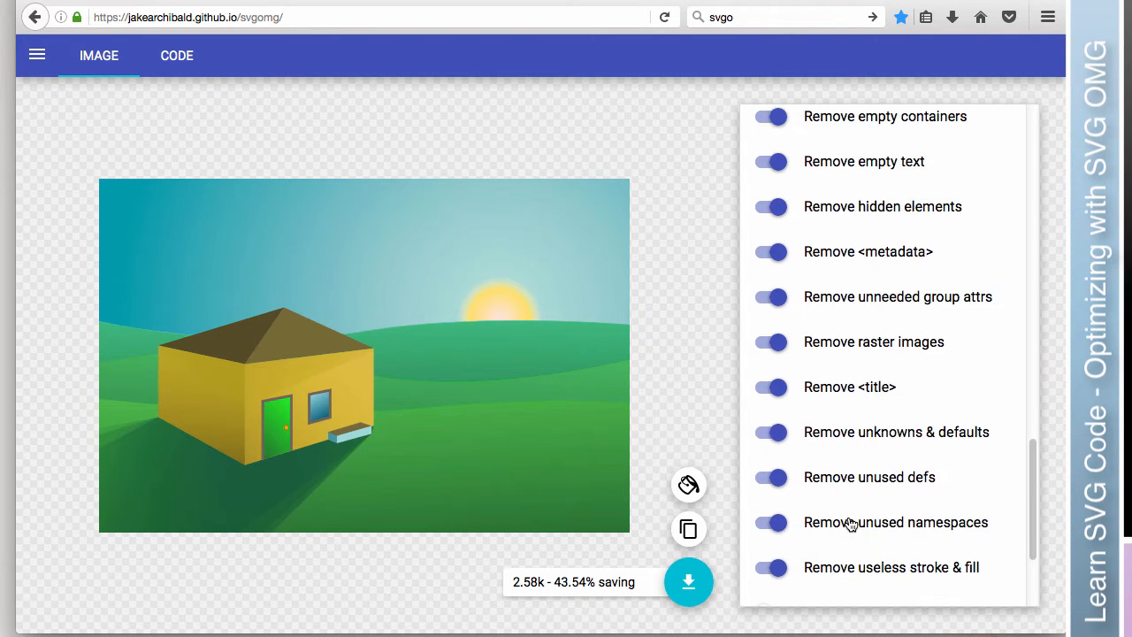
scroll(851, 524, "up", 2)
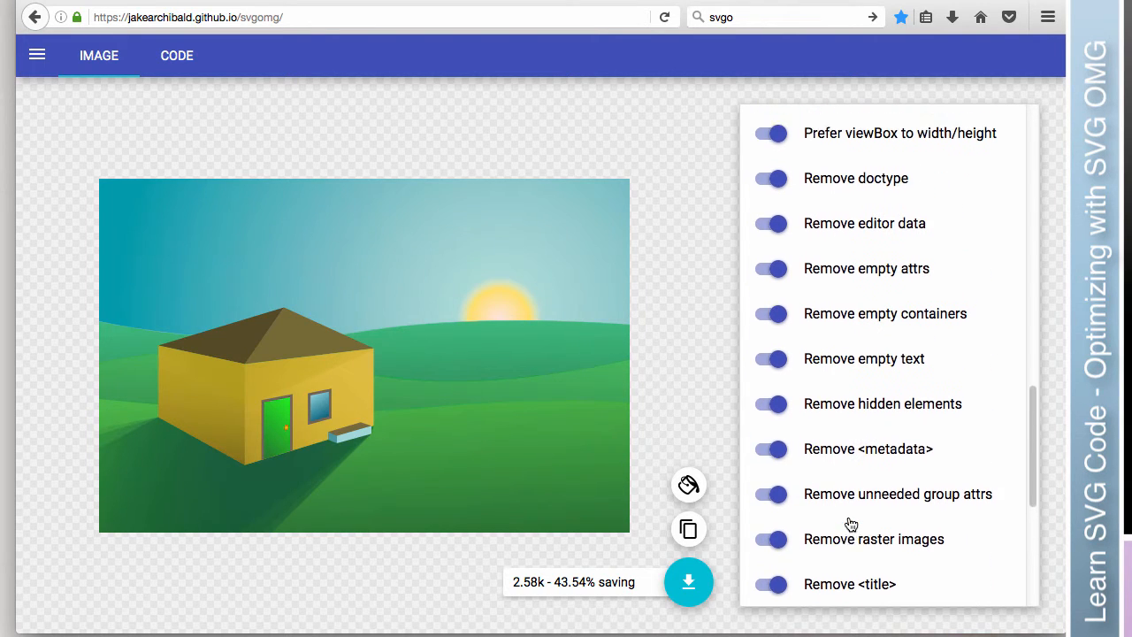
- Turn off the Prefer viewBox to width/height and Merge paths optimisation features
scroll(851, 524, "up", 4)
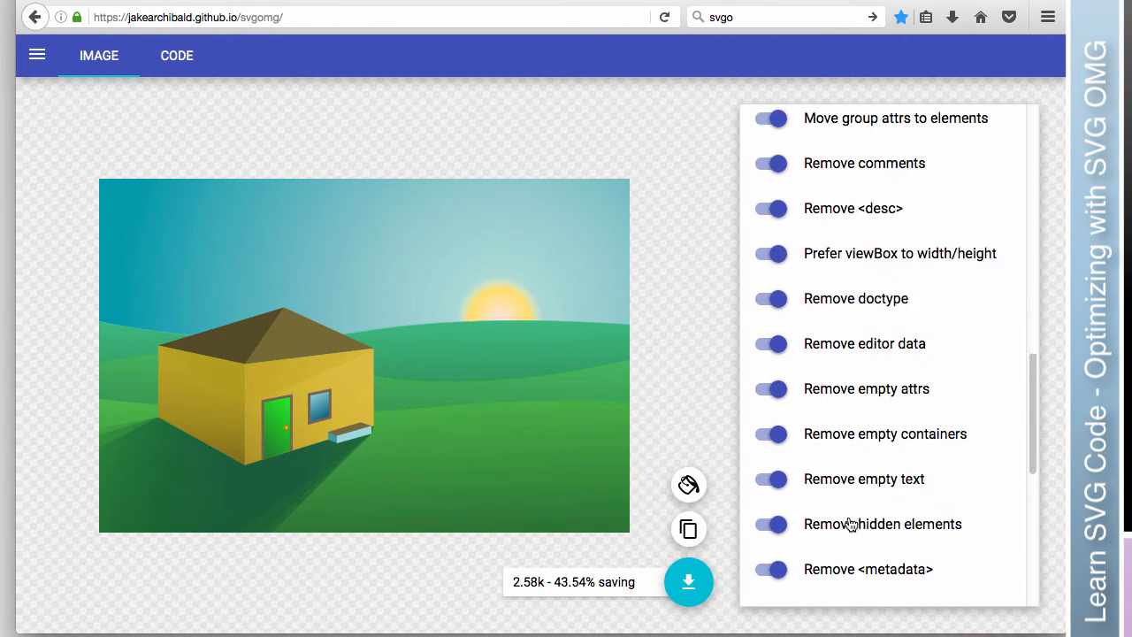
scroll(851, 524, "up", 3)
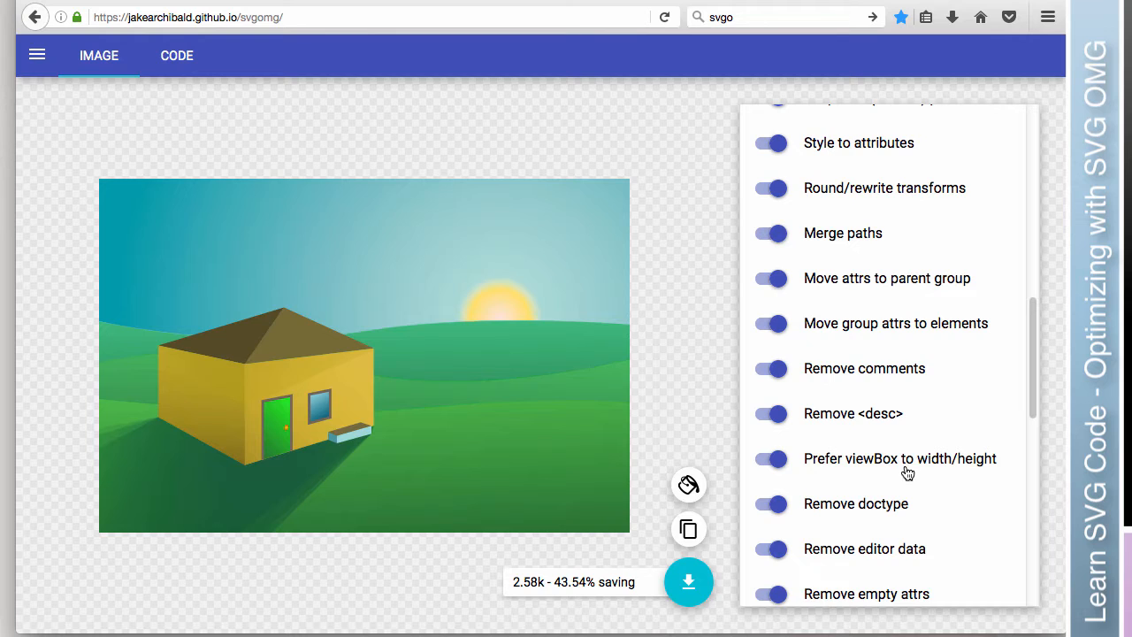
scroll(861, 469, "up", 1)
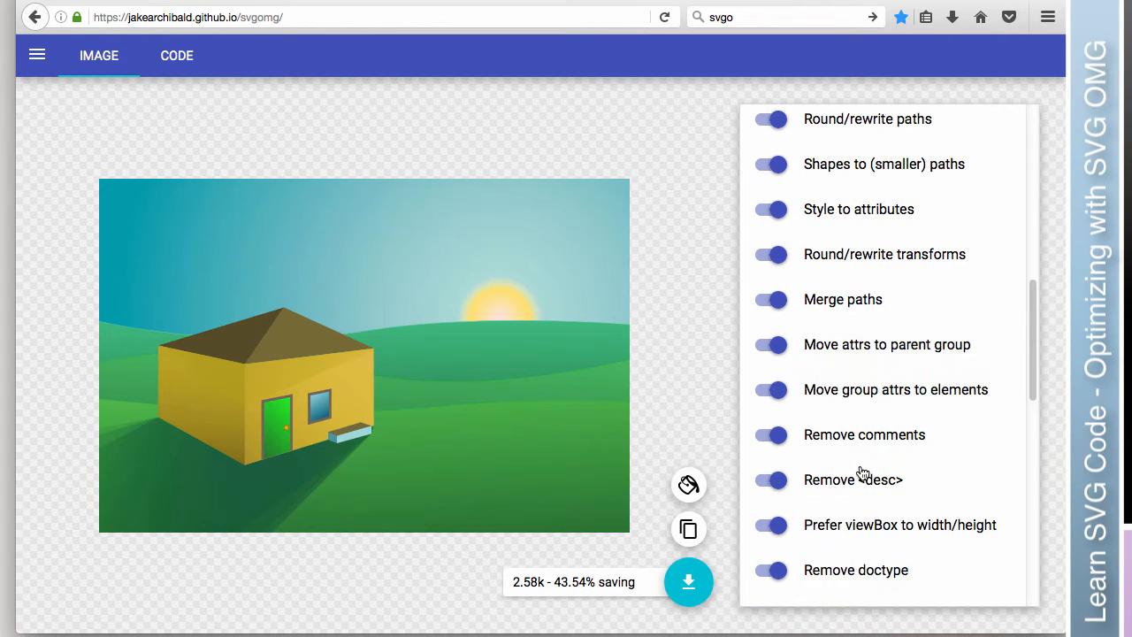
left_click(775, 526)
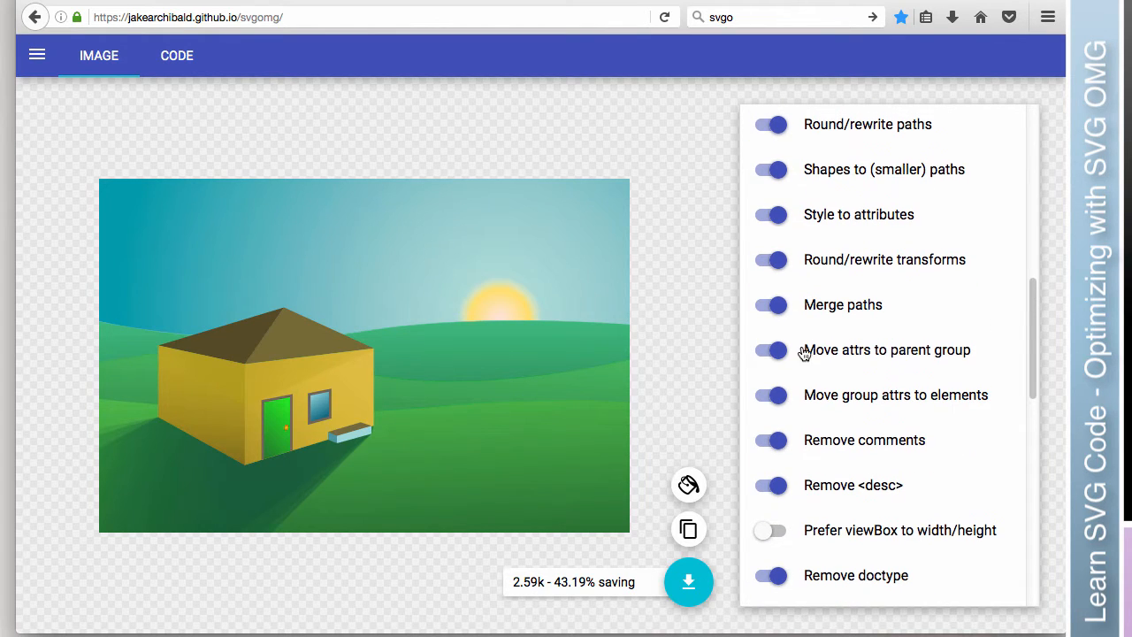
left_click(777, 304)
- Switch the precision between its maximum and minimum twice to compare file size savings, ending at the minimum
scroll(805, 342, "up", 3)
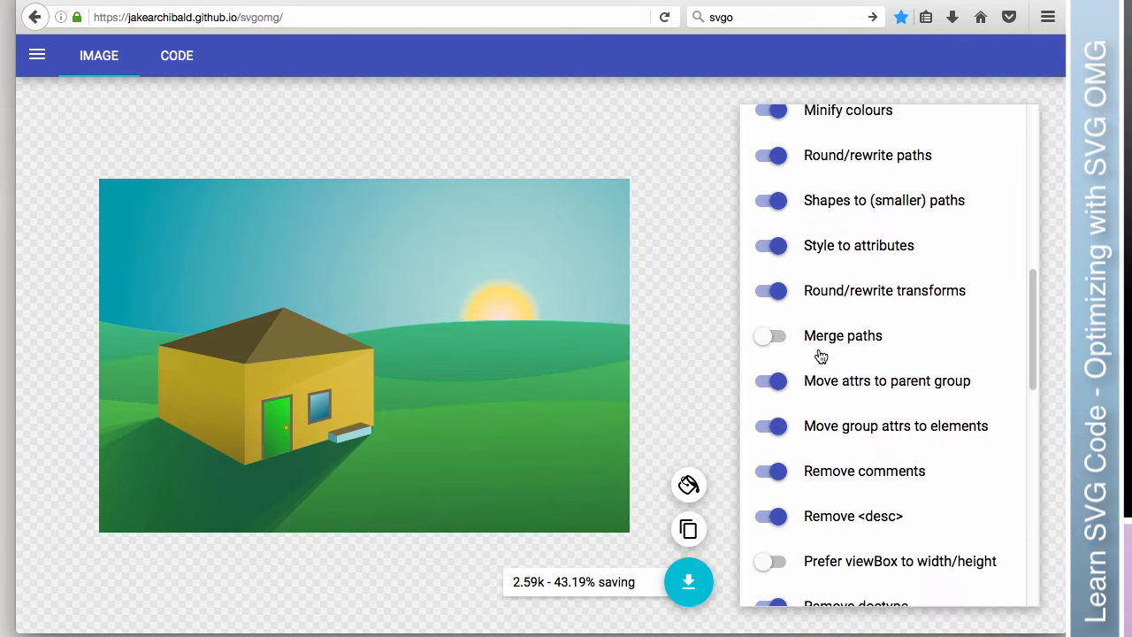
scroll(821, 355, "up", 3)
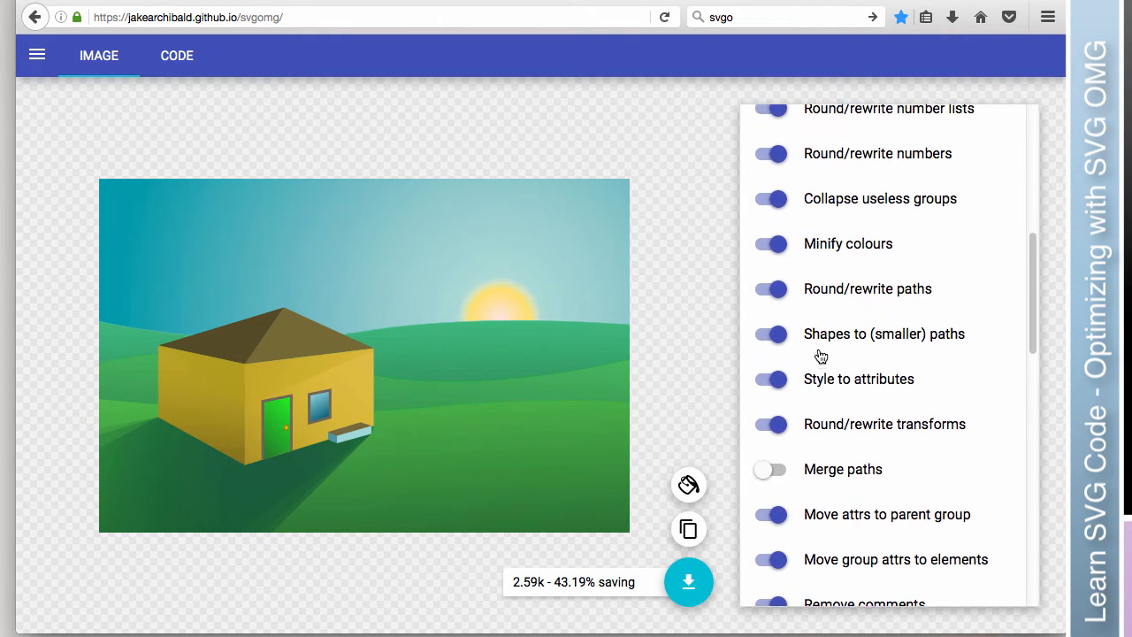
scroll(844, 382, "up", 3)
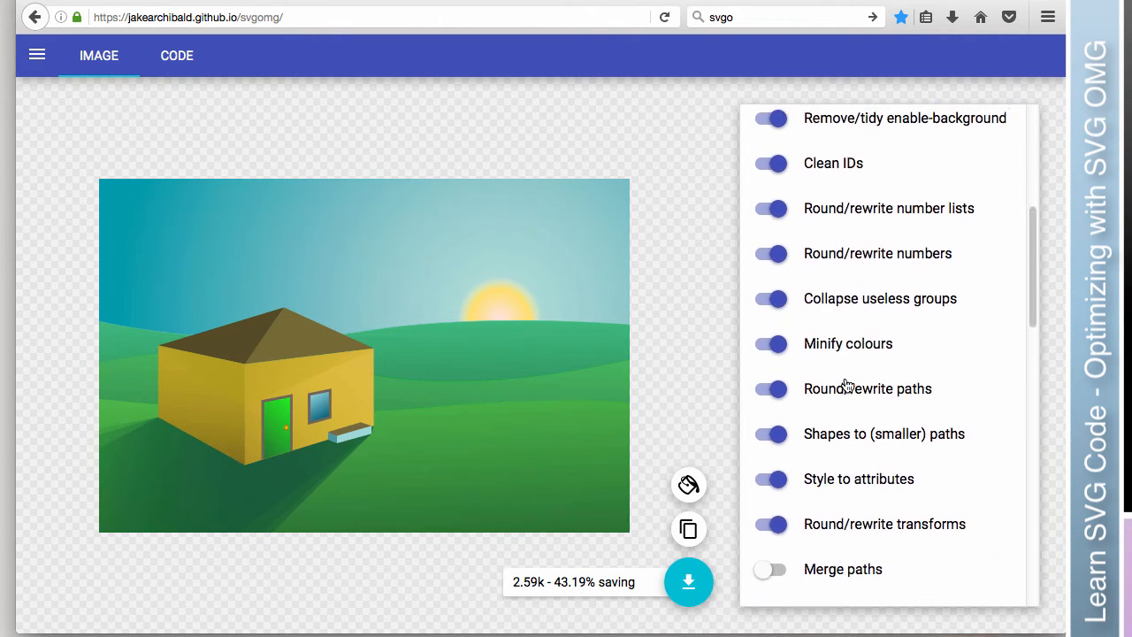
scroll(848, 385, "up", 4)
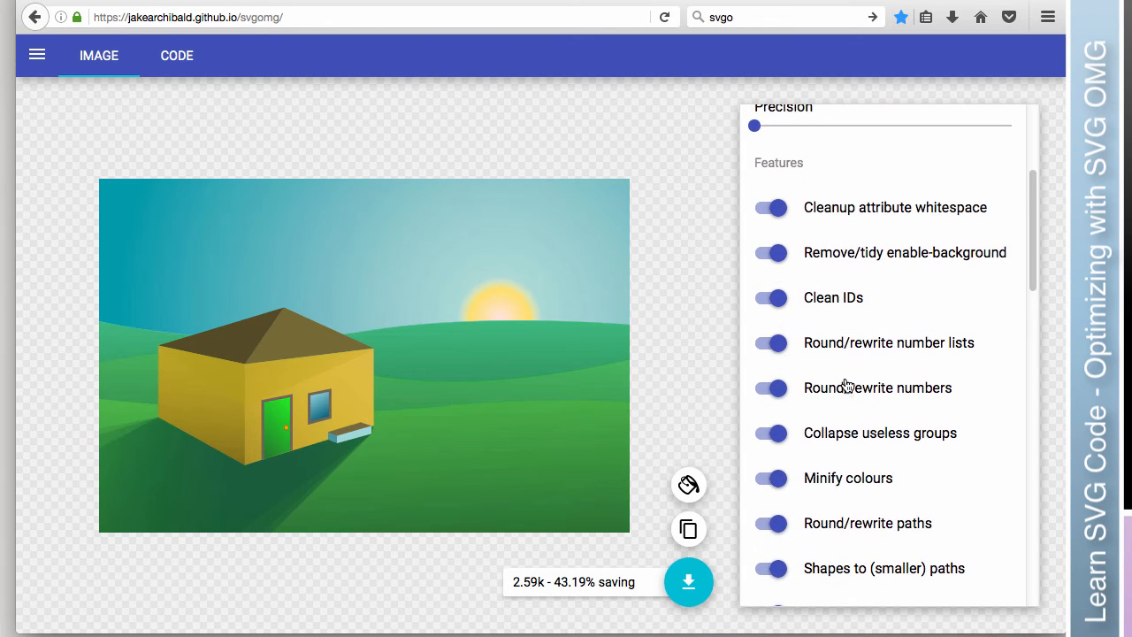
scroll(848, 384, "up", 2)
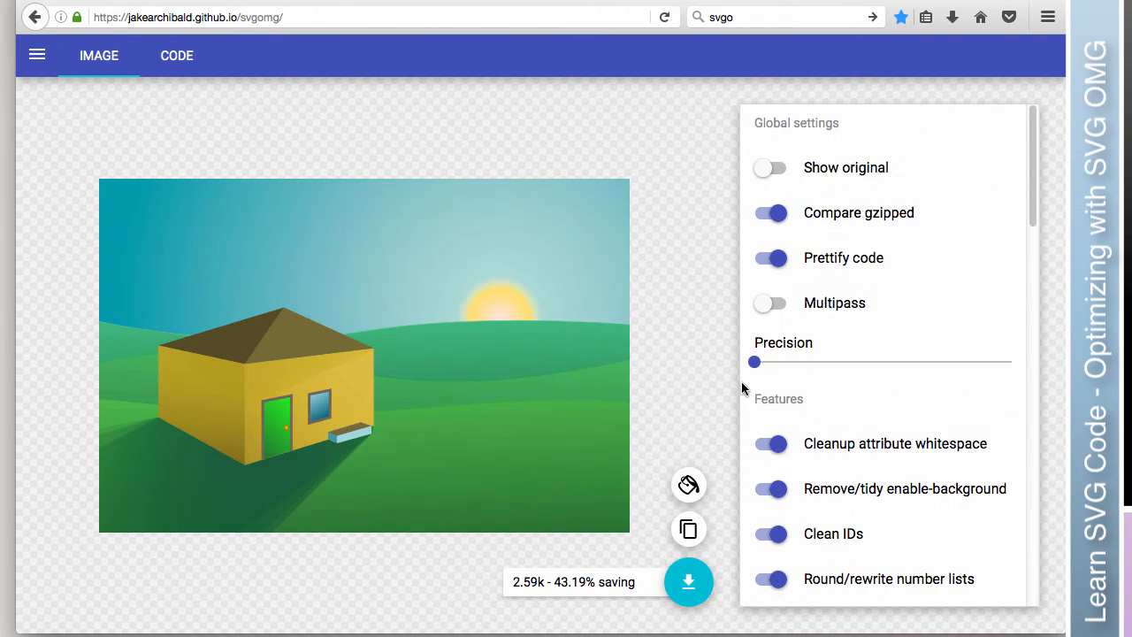
left_click_drag(757, 364, 1026, 364)
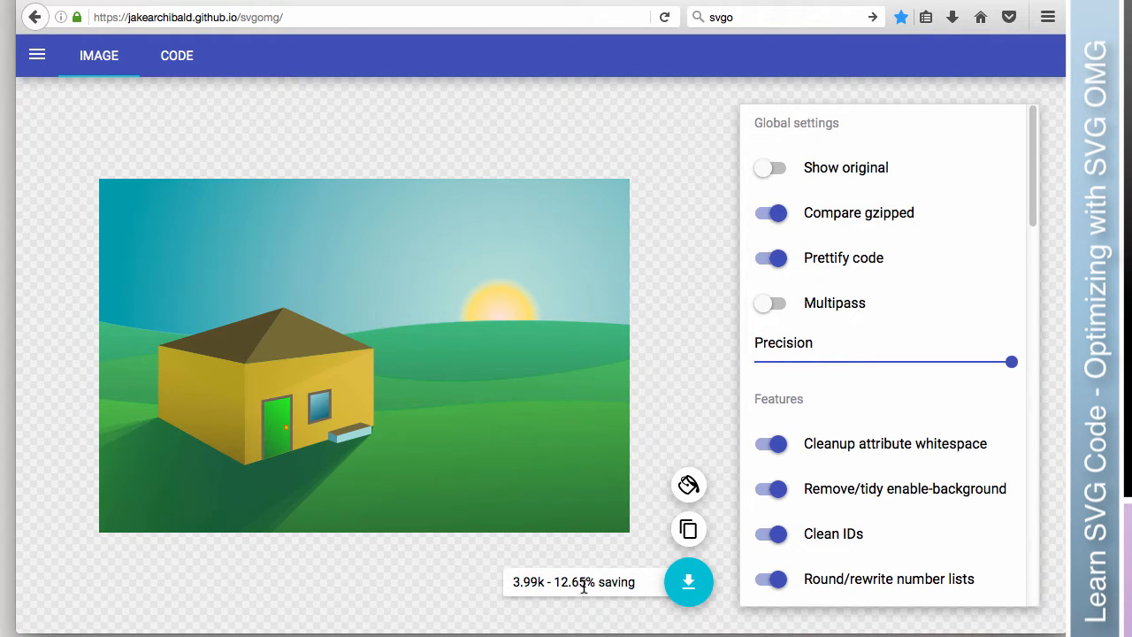
left_click_drag(1011, 362, 741, 359)
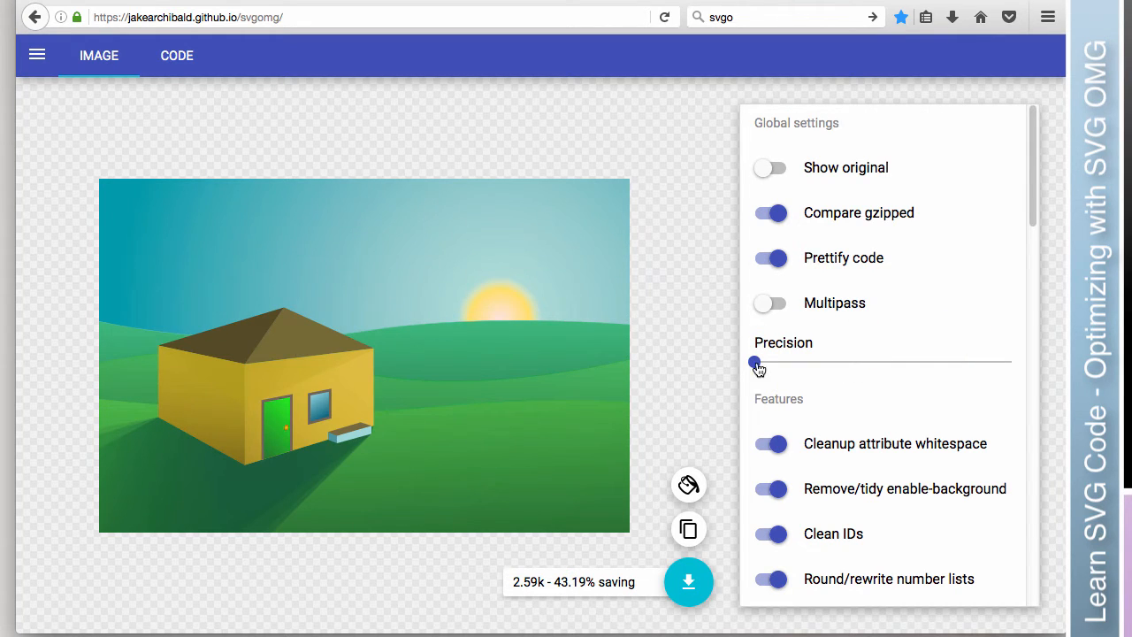
left_click_drag(752, 362, 1017, 363)
left_click_drag(846, 358, 1015, 362)
left_click_drag(816, 363, 665, 362)
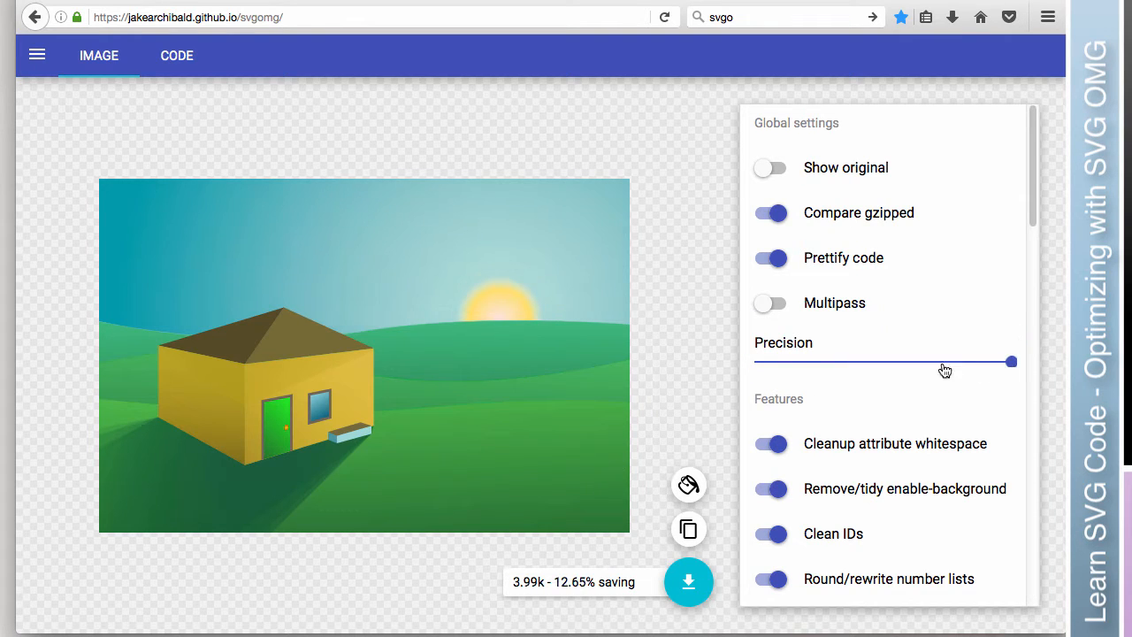
left_click_drag(1014, 362, 771, 371)
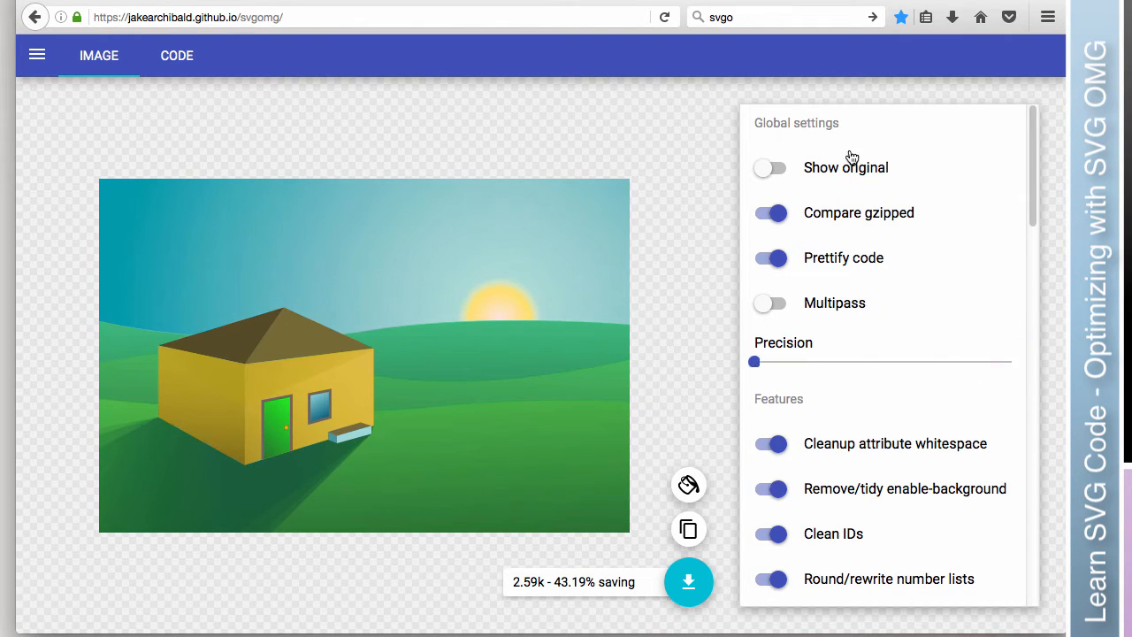
- Toggle Show original to compare the original drawing with the result at precision 1
left_click(777, 170)
left_click(754, 369)
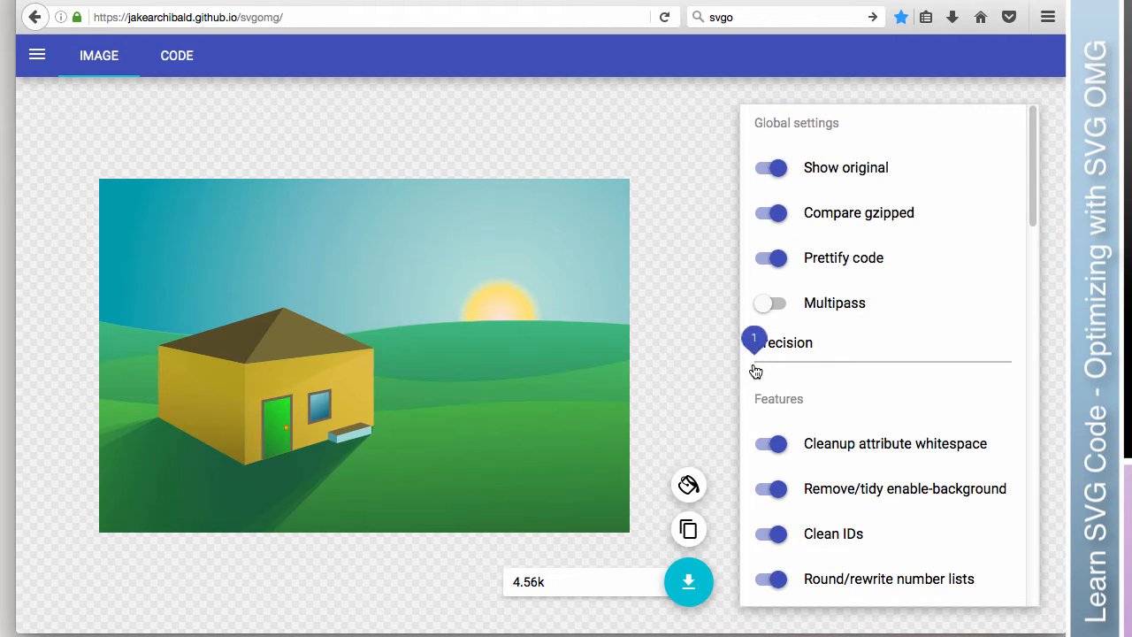
left_click(782, 181)
left_click(781, 181)
- Set the precision to 8, compare against the original image, and restore precision 1 with Show original off
left_click_drag(753, 363, 1037, 362)
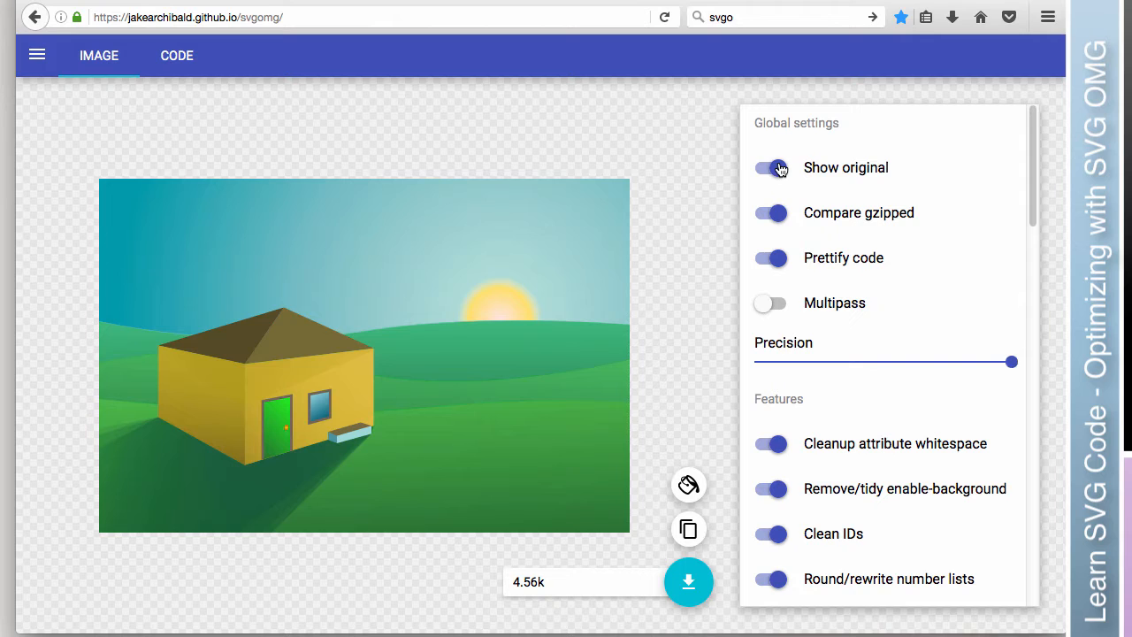
left_click(780, 170)
left_click(780, 169)
left_click(780, 169)
left_click(780, 170)
right_click(773, 358)
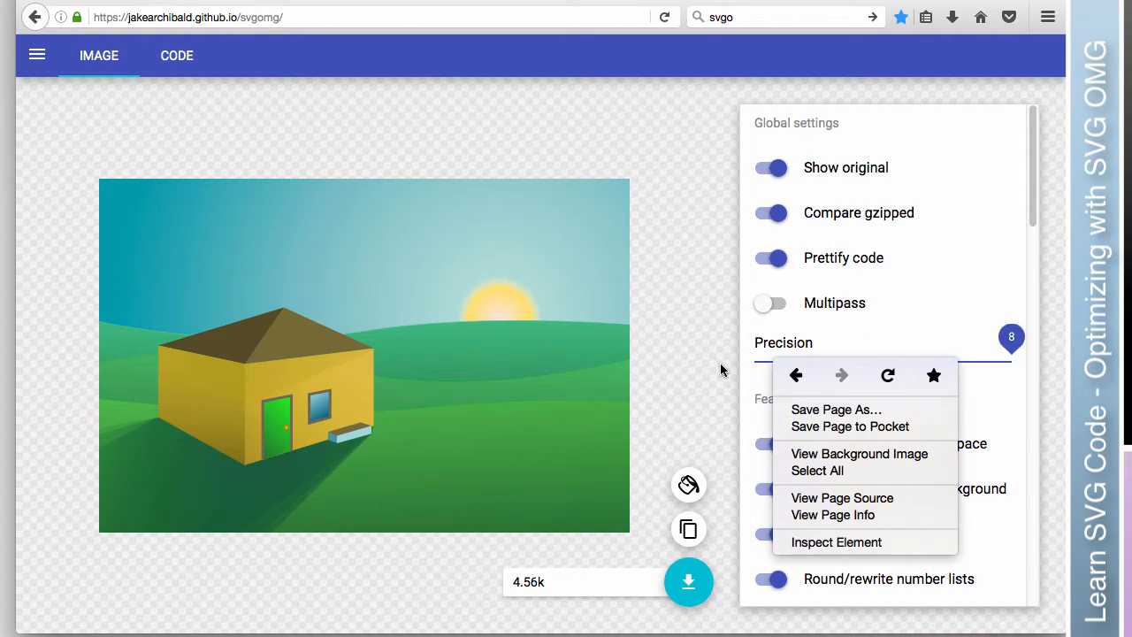
left_click(1011, 362)
left_click_drag(1011, 362, 743, 366)
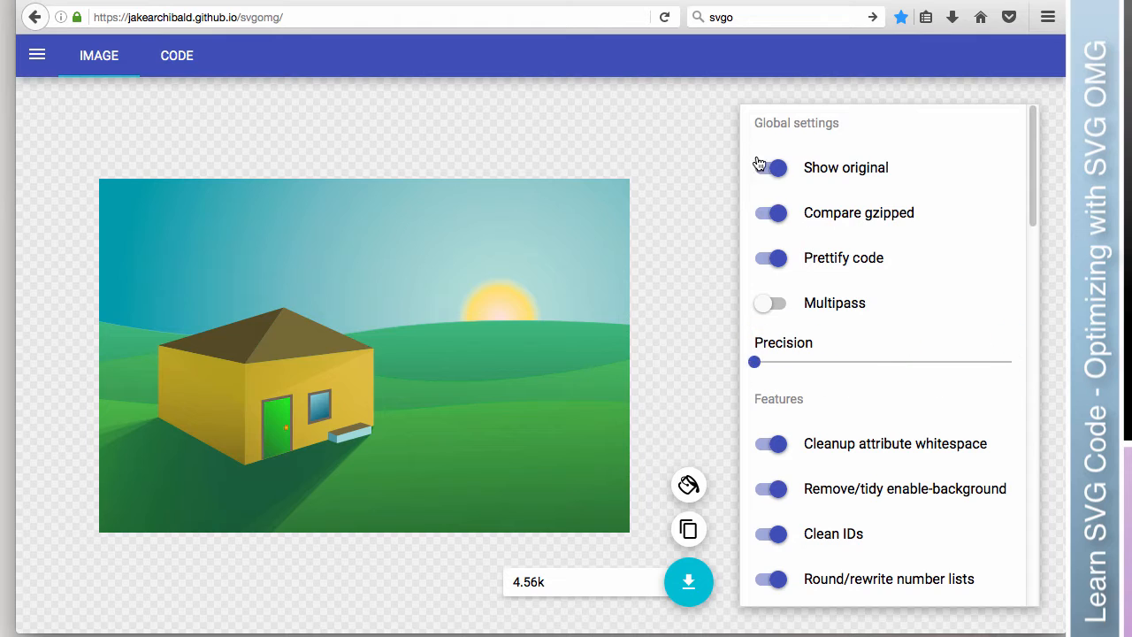
left_click(776, 170)
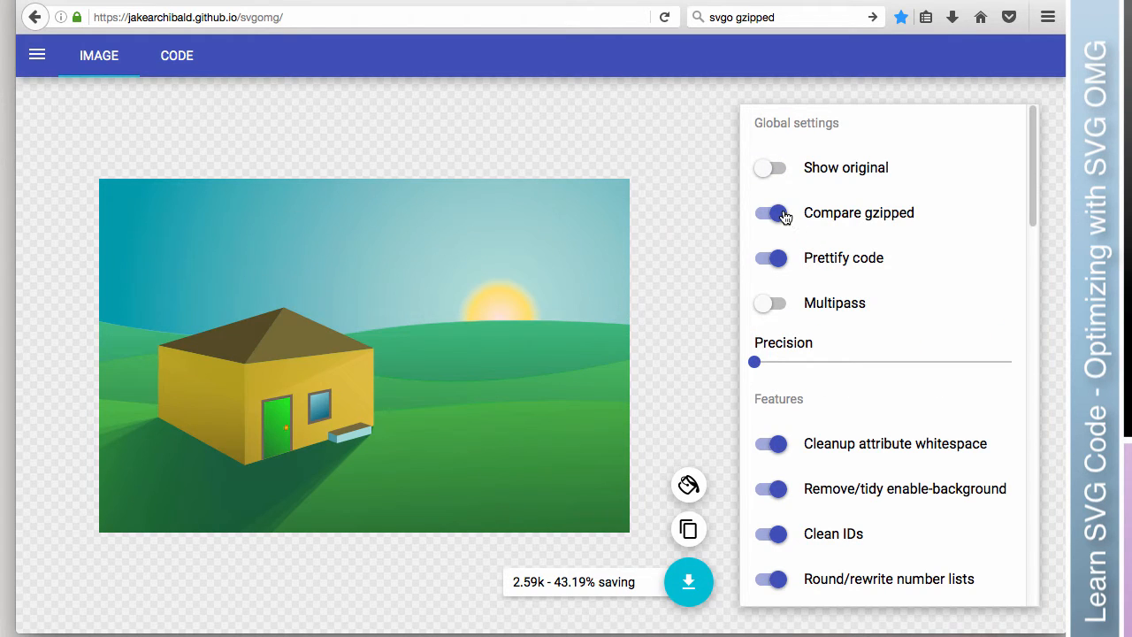
- Toggle Compare gzipped to compare the reported file sizes, leaving it off
left_click(785, 217)
left_click(785, 217)
left_click(785, 216)
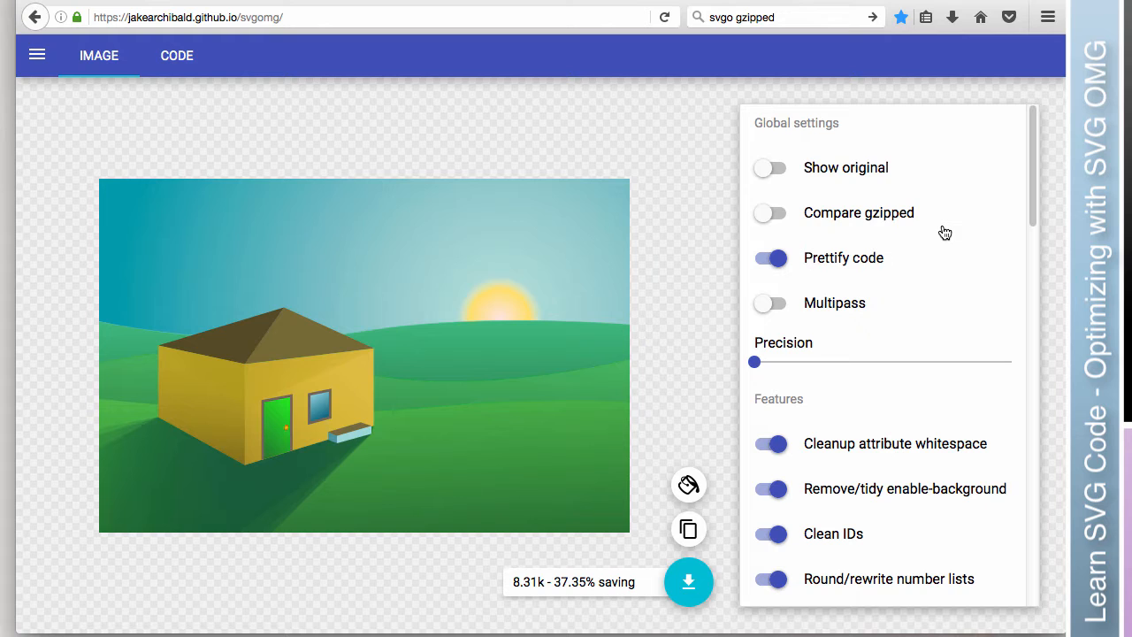
- Toggle Multipass on and off repeatedly to compare its effect on the hills and file size, leaving it off
left_click(771, 305)
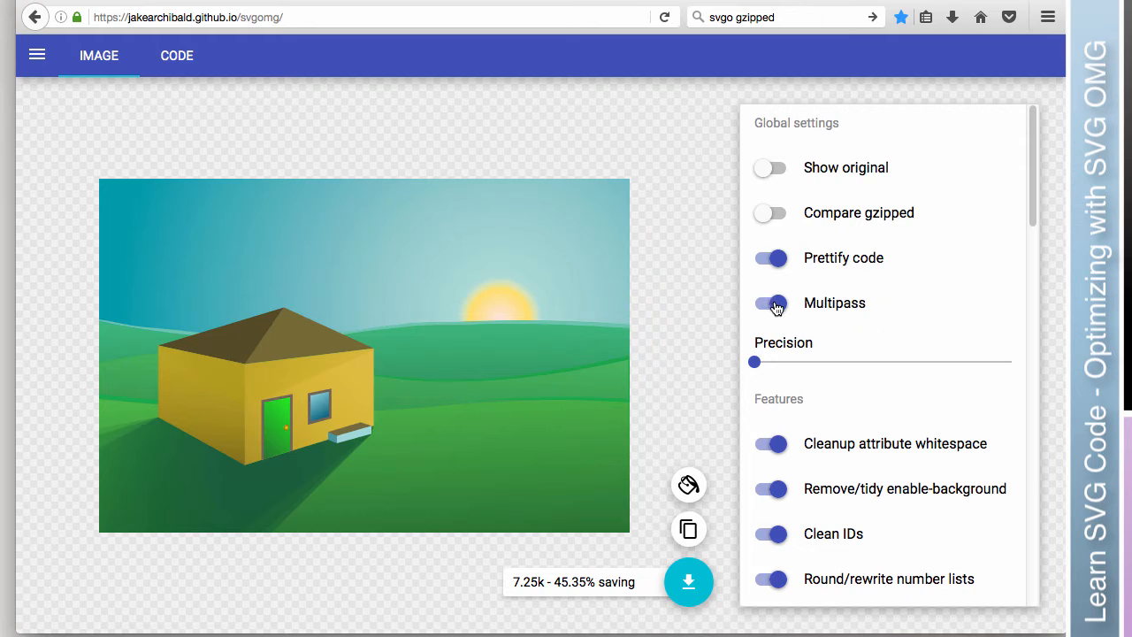
left_click(775, 305)
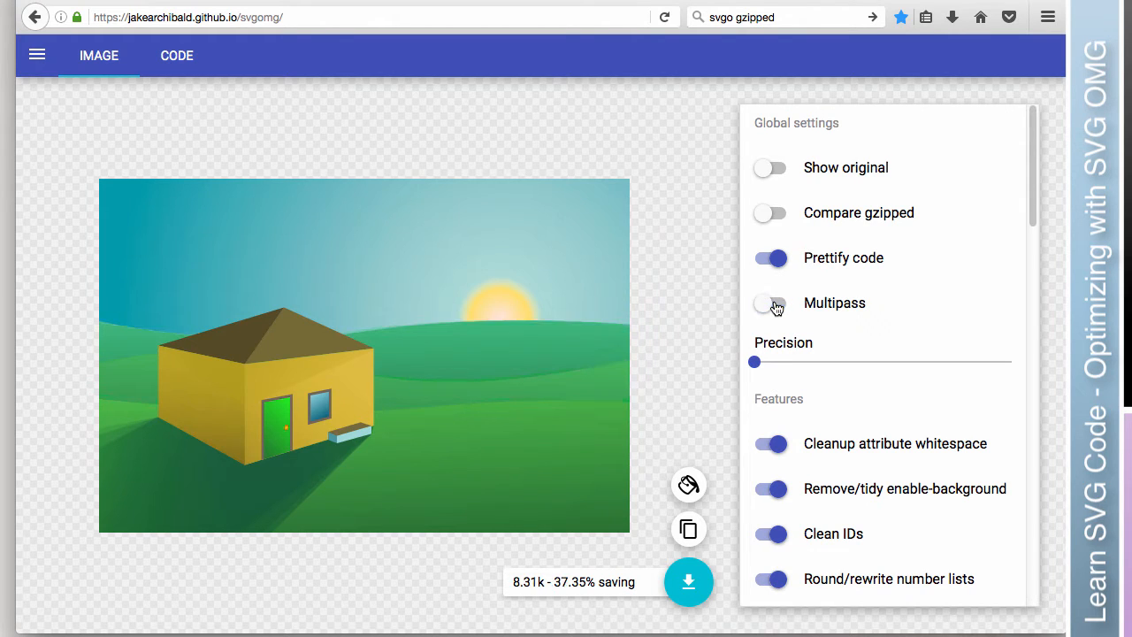
left_click(776, 307)
left_click(776, 307)
left_click(776, 307)
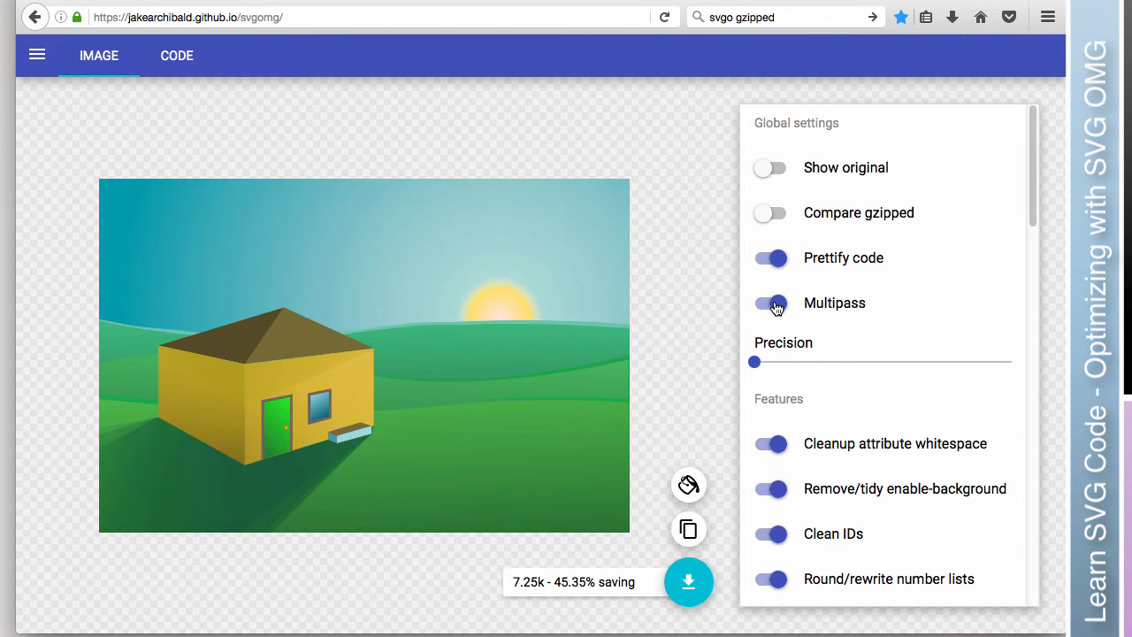
left_click(776, 307)
left_click(776, 307)
left_click(775, 307)
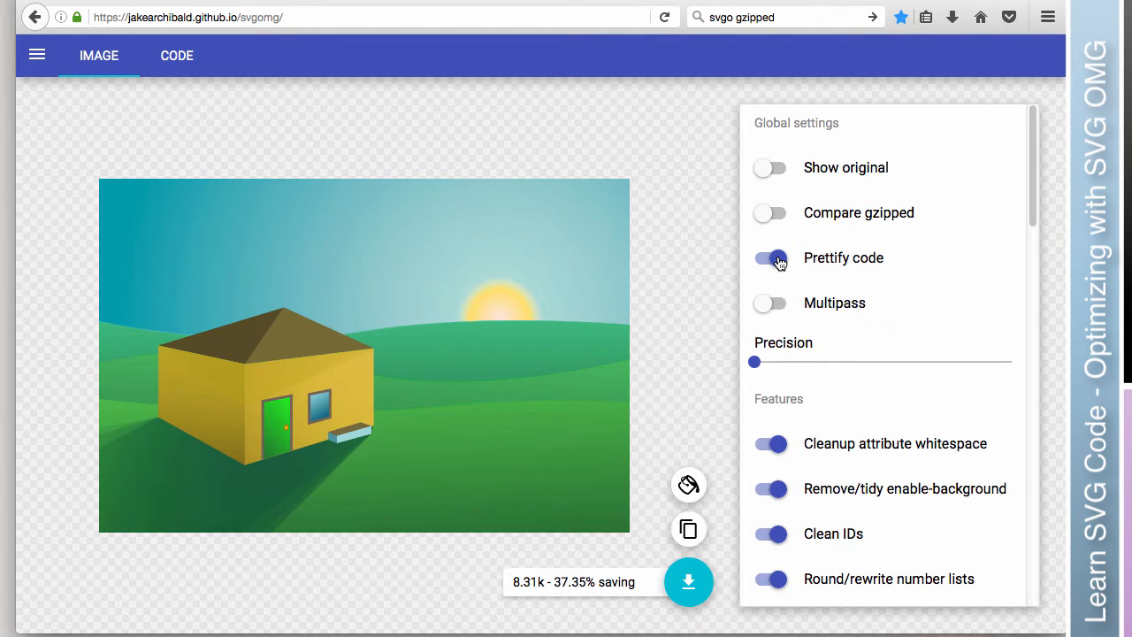
- Toggle Prettify code, leaving it off, and display the code of the optimised SVG
left_click(779, 262)
left_click(778, 262)
left_click(778, 262)
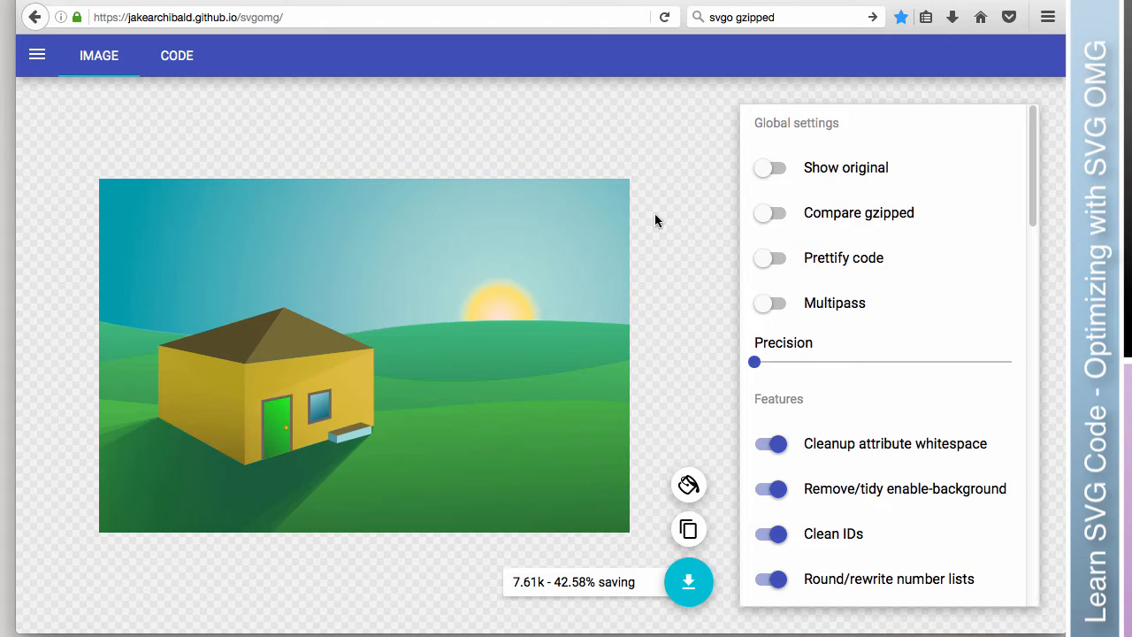
left_click(184, 60)
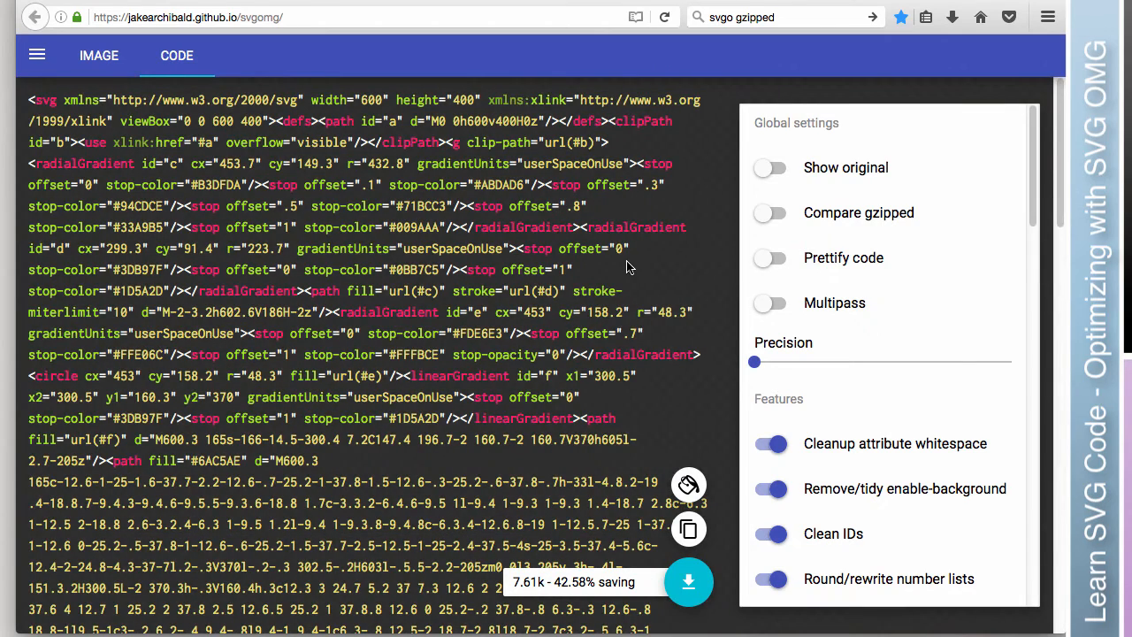
- Turn off Cleanup attribute whitespace, Remove/tidy enable-background and Clean IDs to compare the code, and turn all three back on
left_click(784, 451)
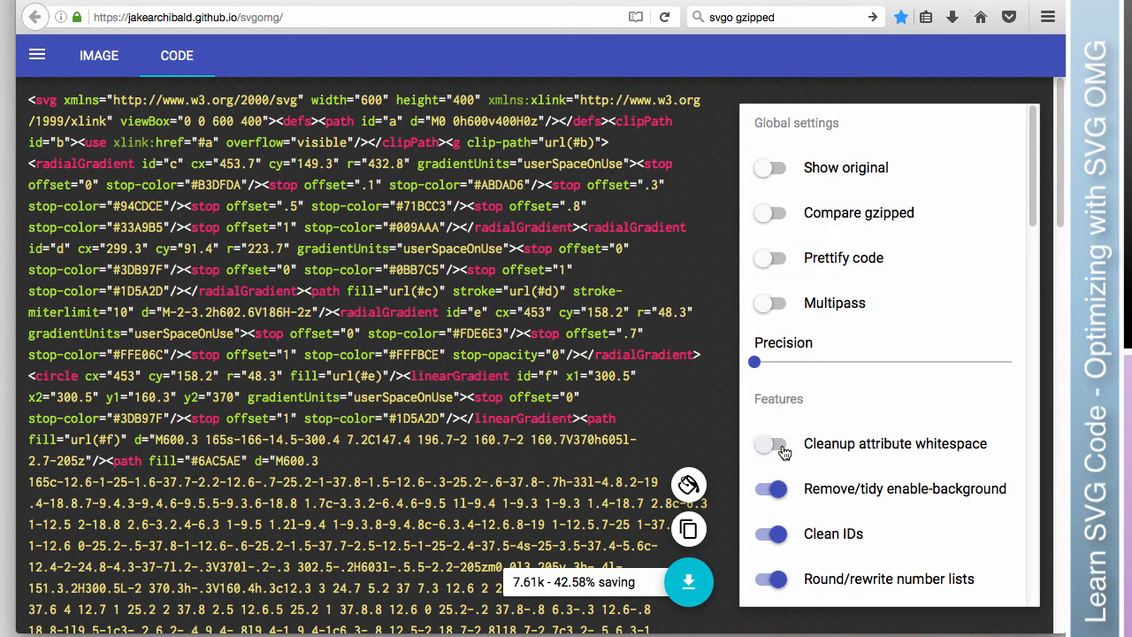
left_click(777, 490)
left_click(777, 536)
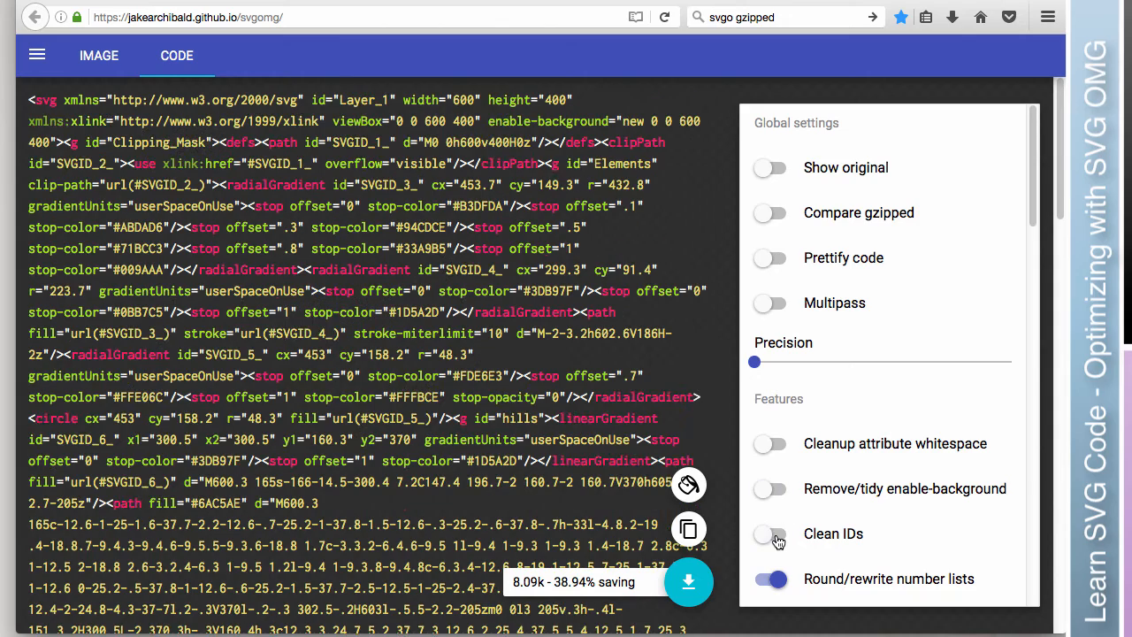
left_click(773, 536)
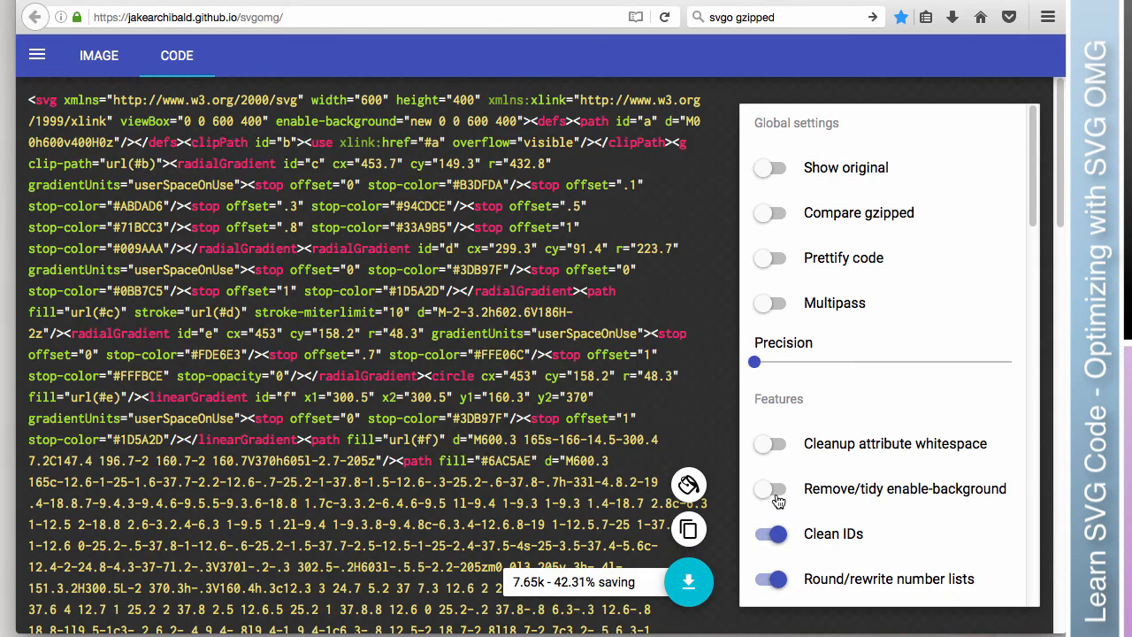
left_click(778, 497)
left_click(771, 446)
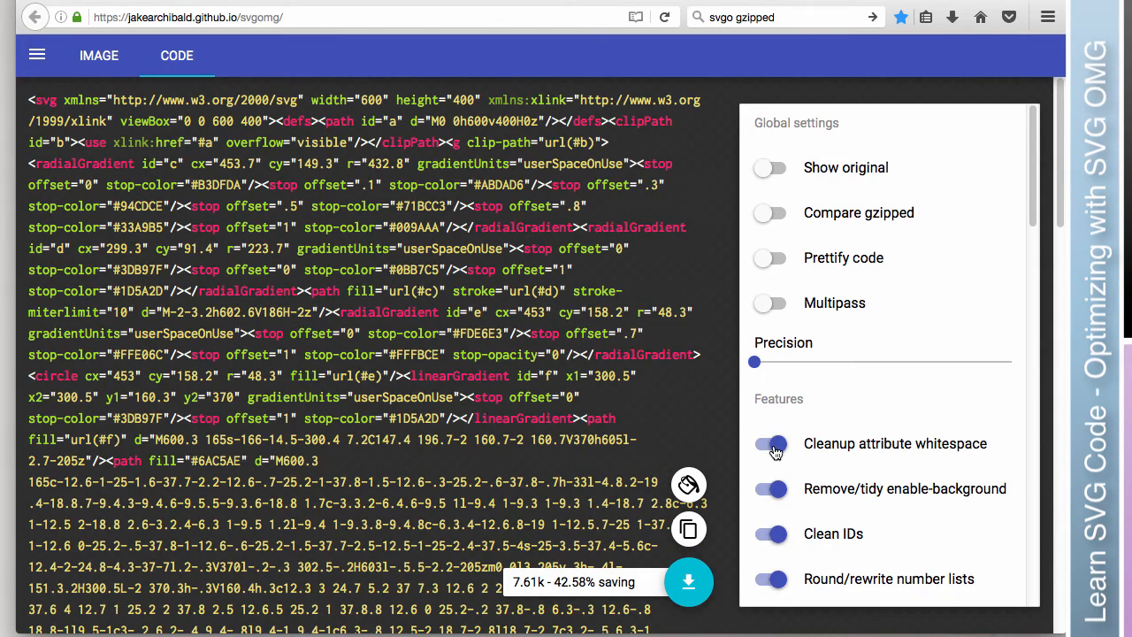
- Turn Prettify code back on and review the formatted SVG code through its gradient and path definitions
left_click(772, 260)
scroll(327, 270, "down", 4)
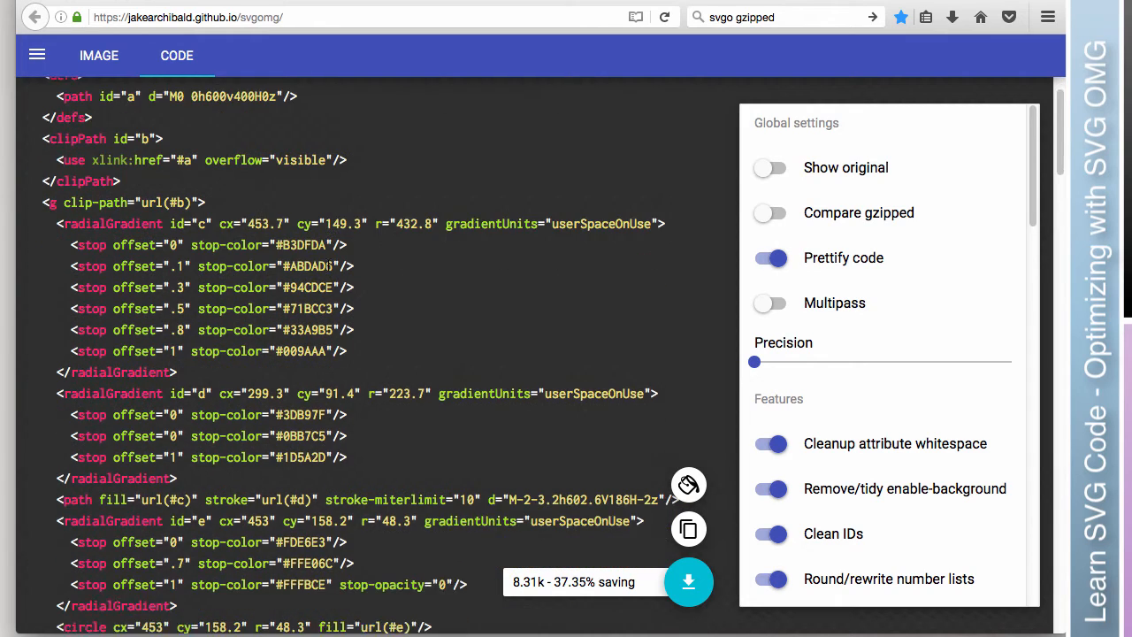
scroll(329, 266, "down", 4)
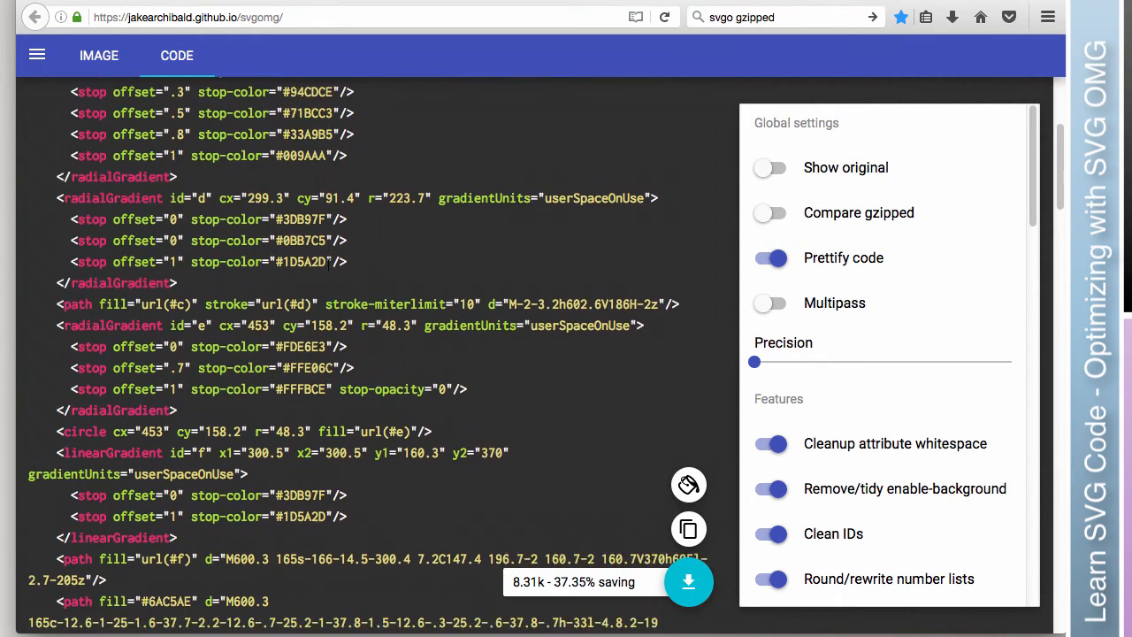
scroll(327, 270, "down", 3)
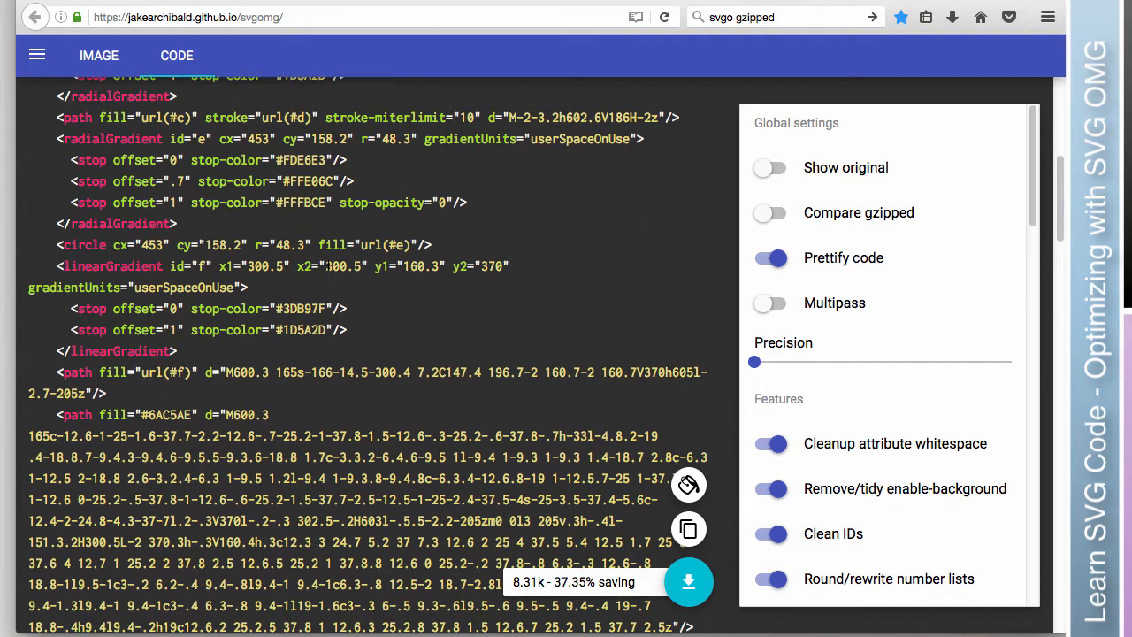
scroll(327, 270, "down", 2)
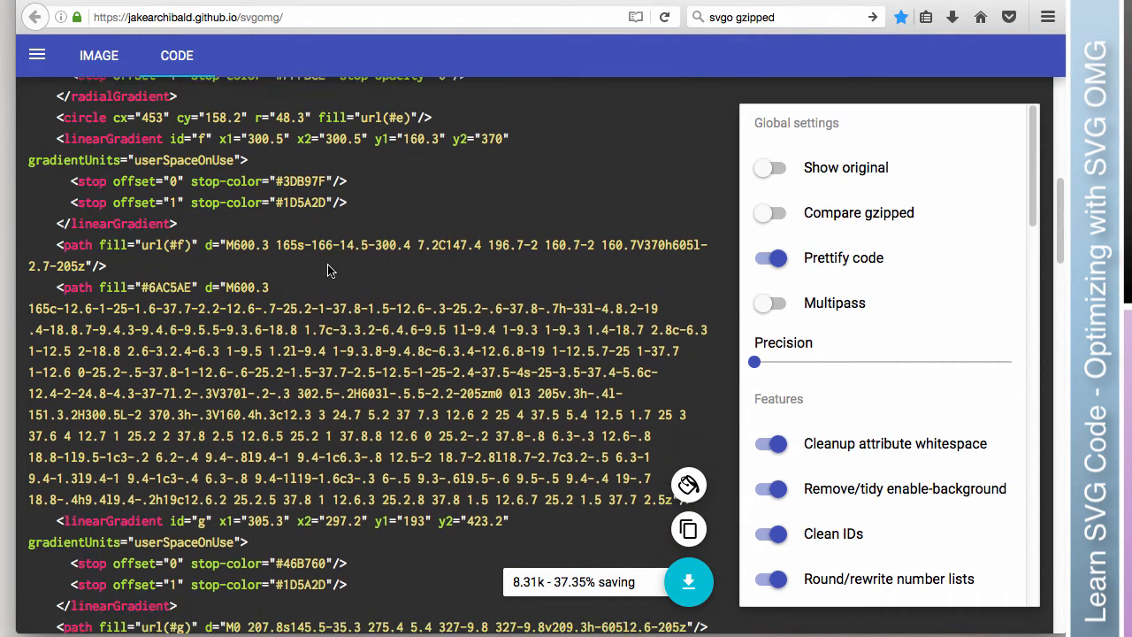
scroll(327, 267, "down", 3)
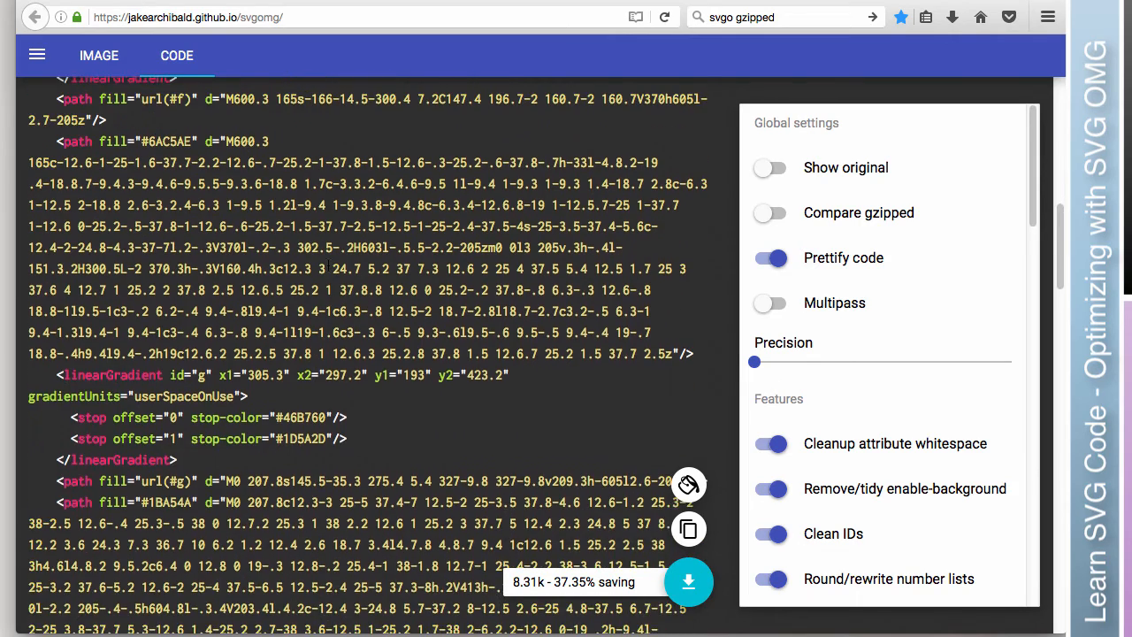
scroll(327, 268, "down", 3)
scroll(327, 266, "down", 2)
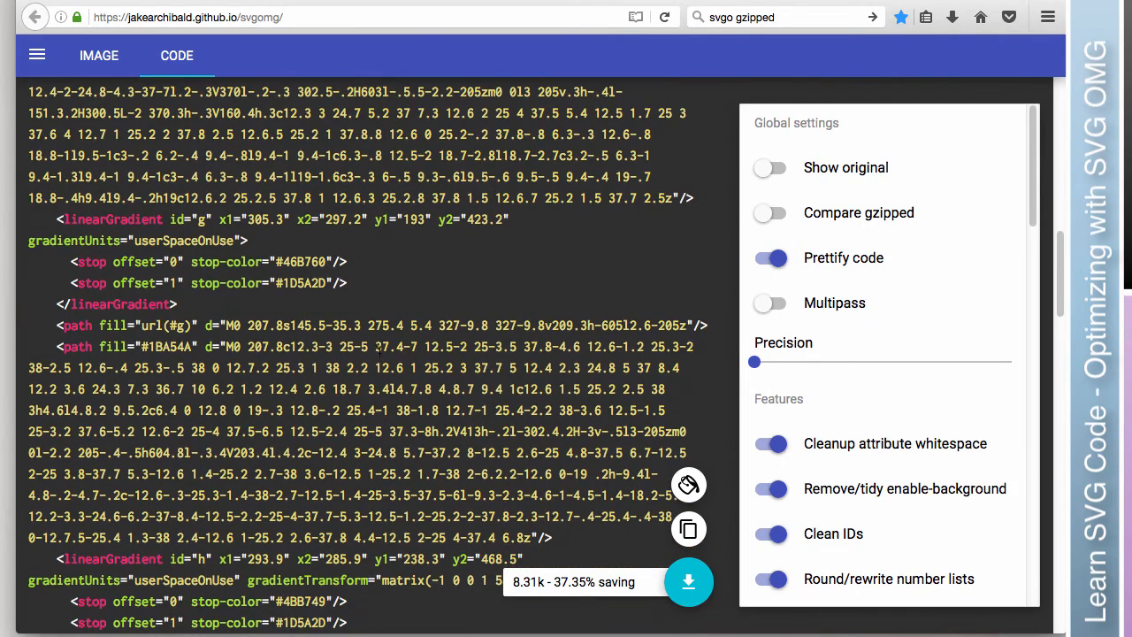
- Toggle Prettify code off and on repeatedly to compare the compact and formatted code, leaving it on
left_click(764, 258)
left_click(764, 258)
left_click(764, 259)
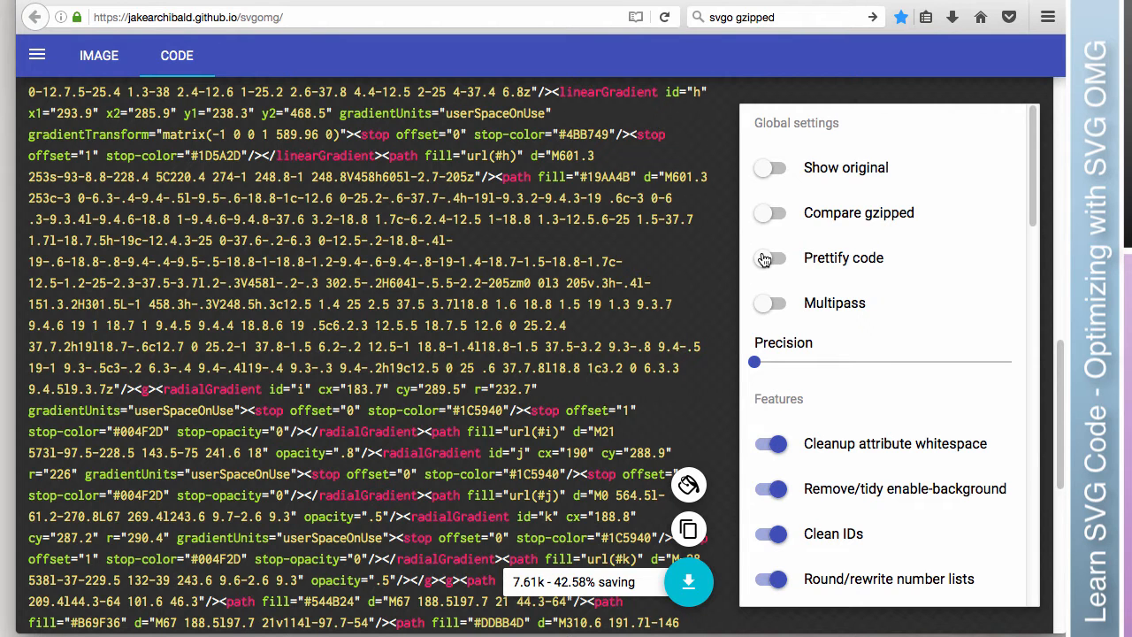
left_click(764, 259)
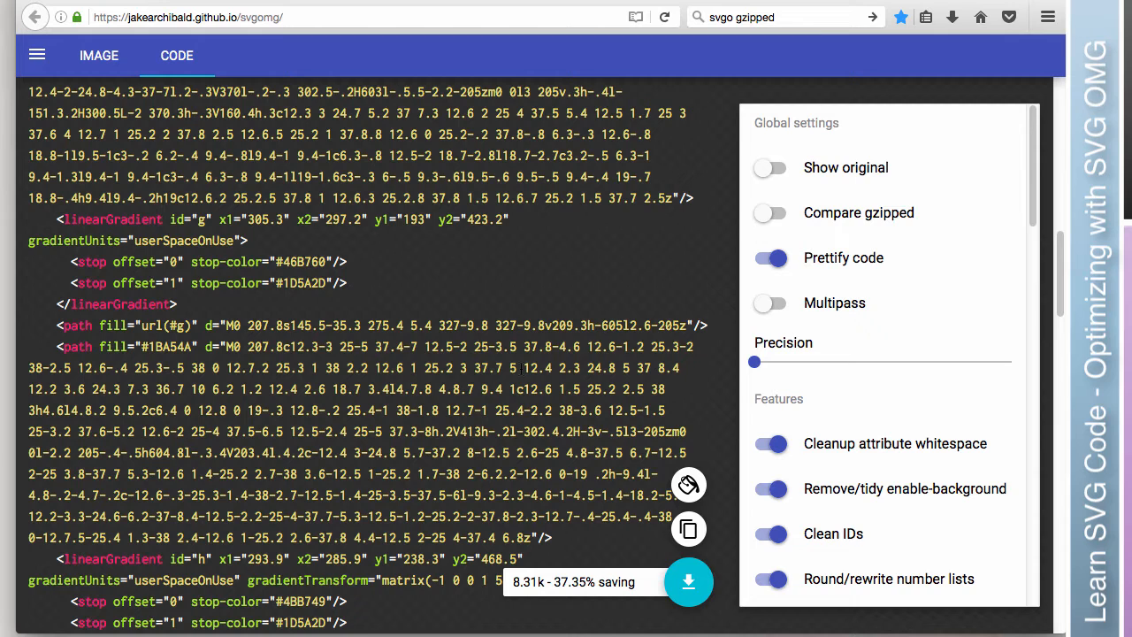
- Turn Clean IDs off and back on to compare the gradient IDs, and go back to the beginning of the SVG code
scroll(522, 367, "down", 2)
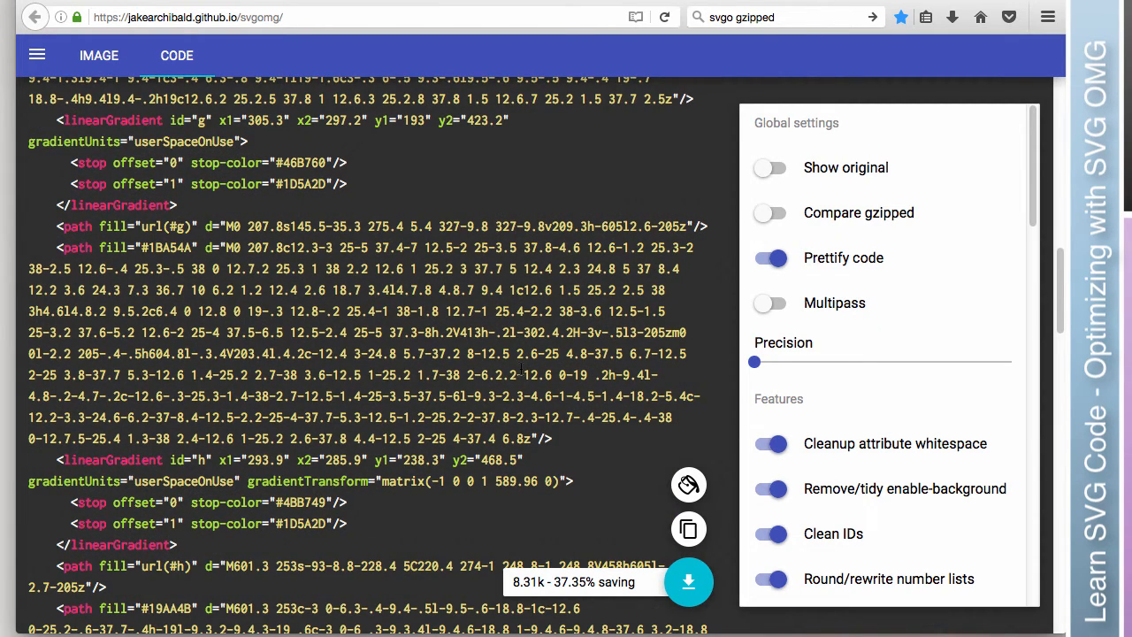
left_click(778, 547)
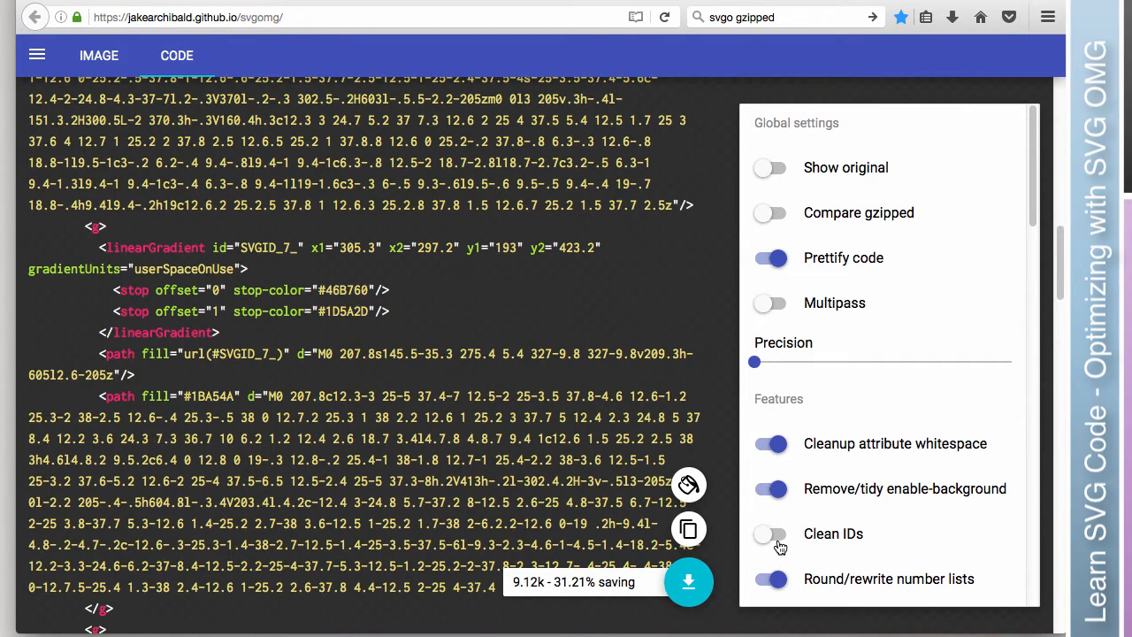
left_click(778, 536)
scroll(473, 424, "up", 5)
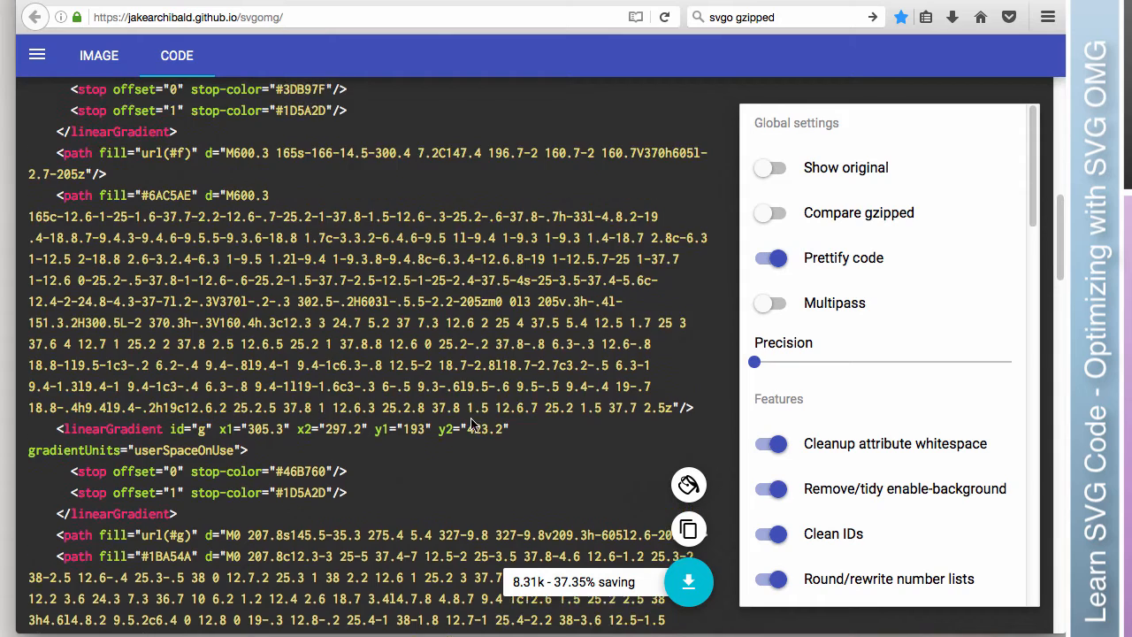
scroll(471, 425, "up", 8)
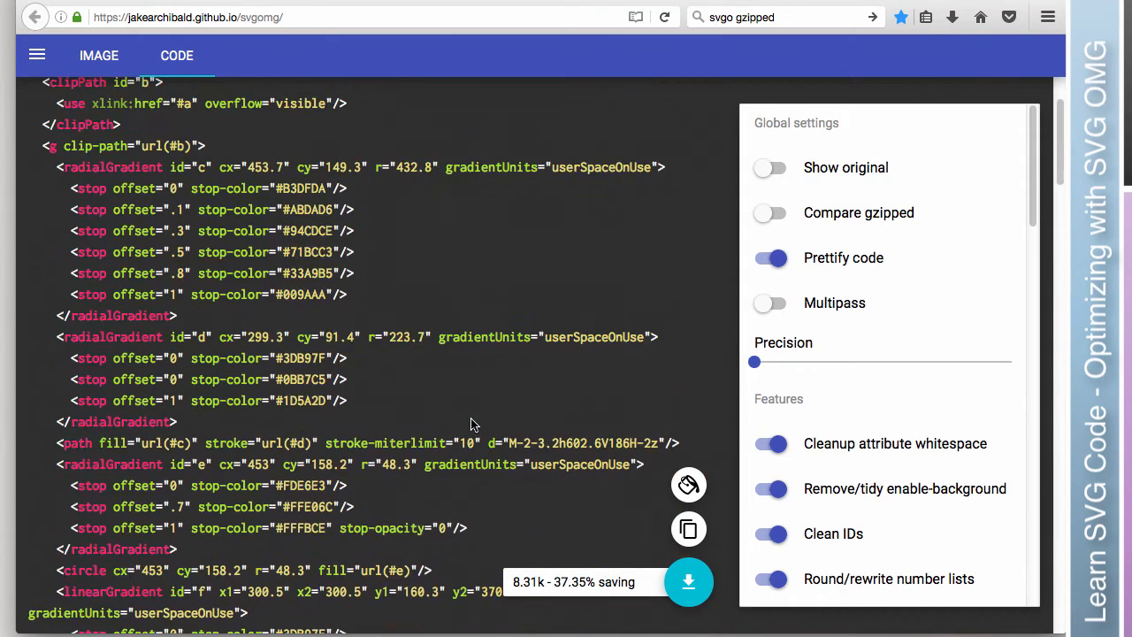
scroll(471, 424, "up", 3)
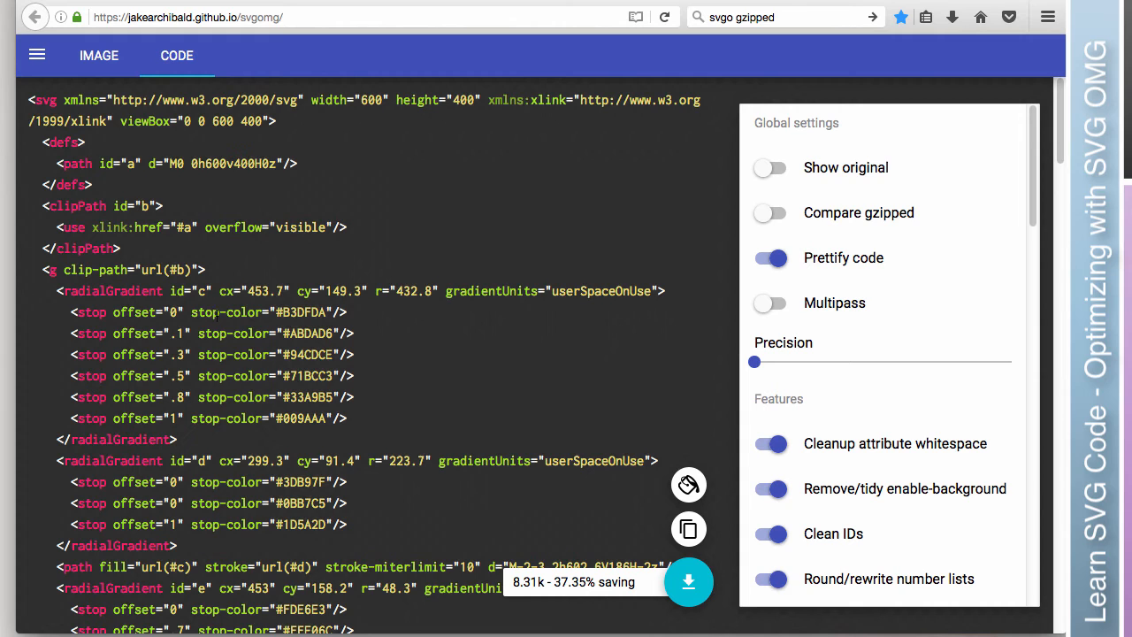
- Turn off Clean IDs and examine the original group and gradient IDs from the opening svg tag to the Shadows group
left_click(777, 536)
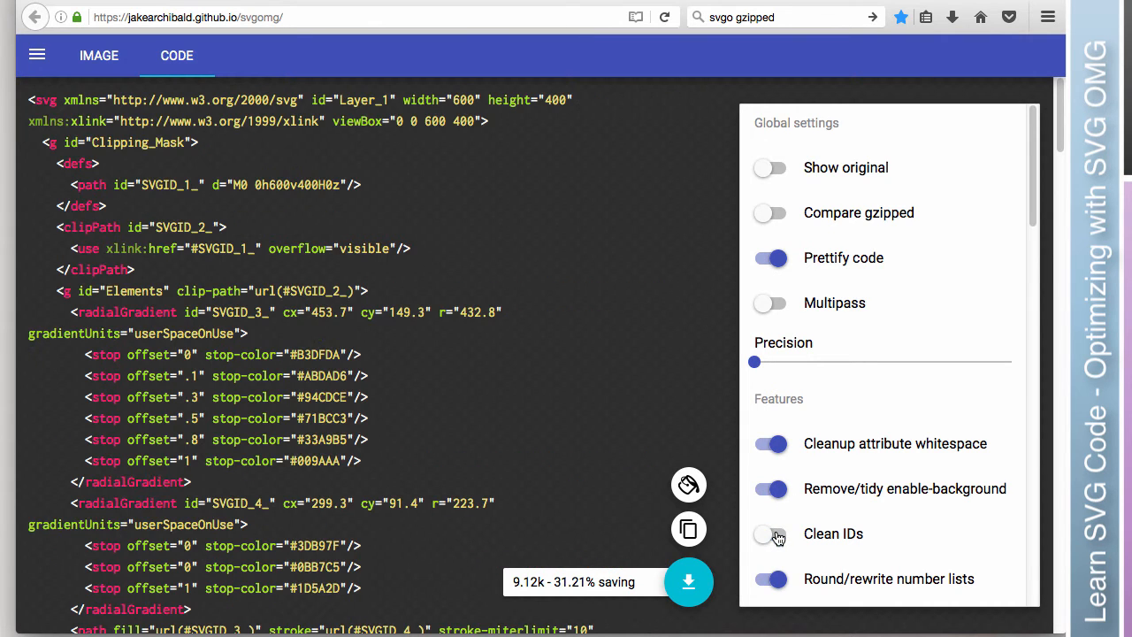
scroll(188, 272, "down", 3)
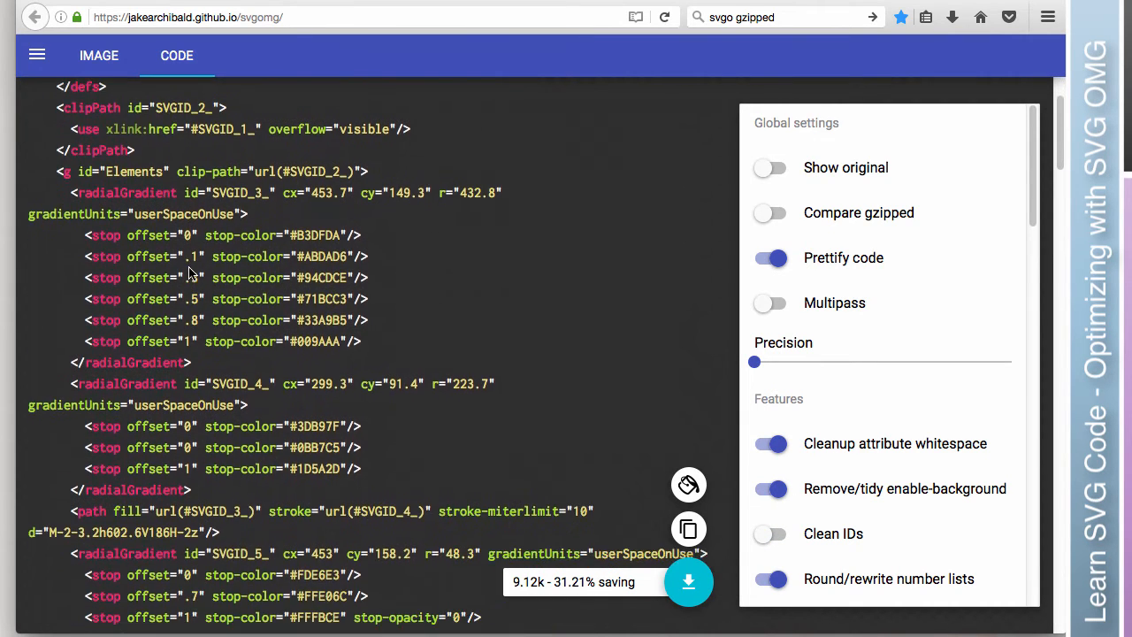
scroll(189, 272, "down", 4)
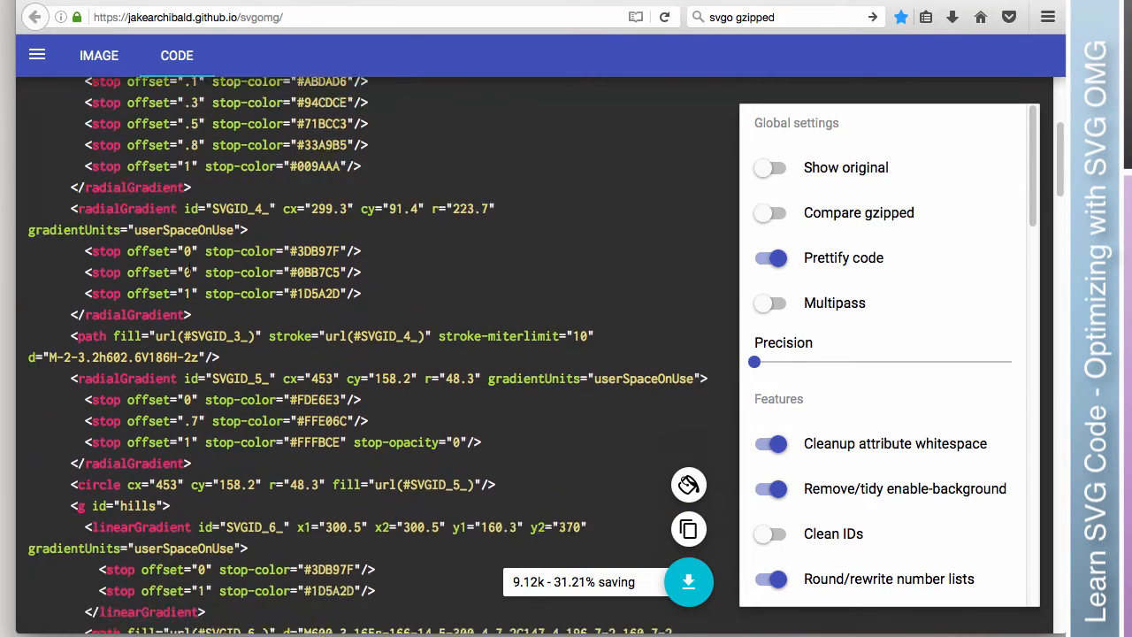
scroll(189, 273, "down", 6)
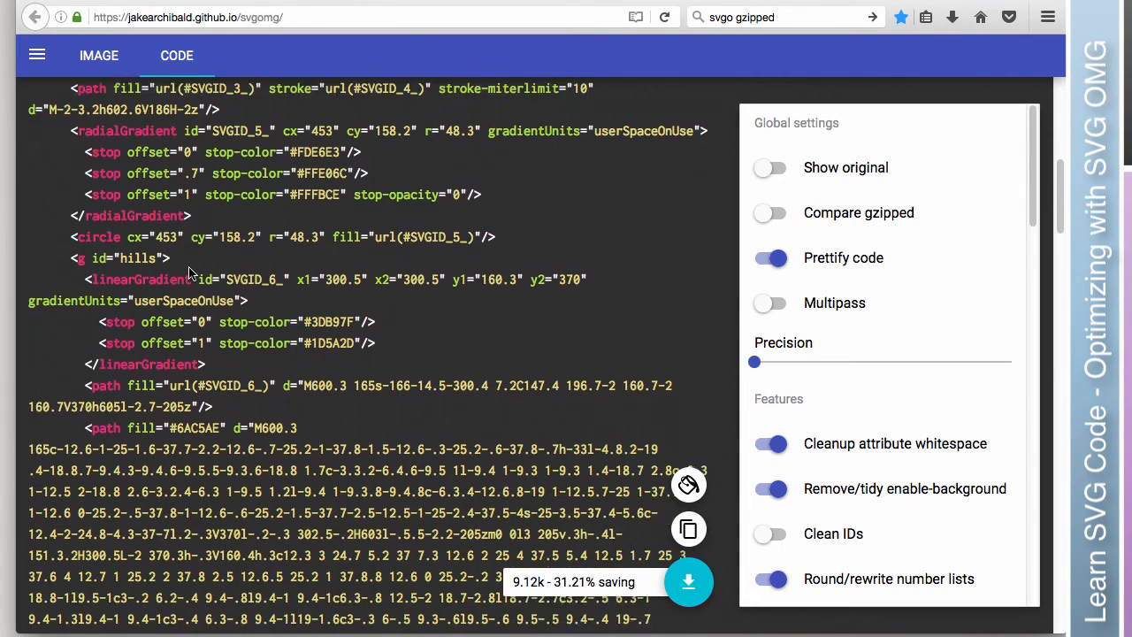
scroll(188, 272, "down", 5)
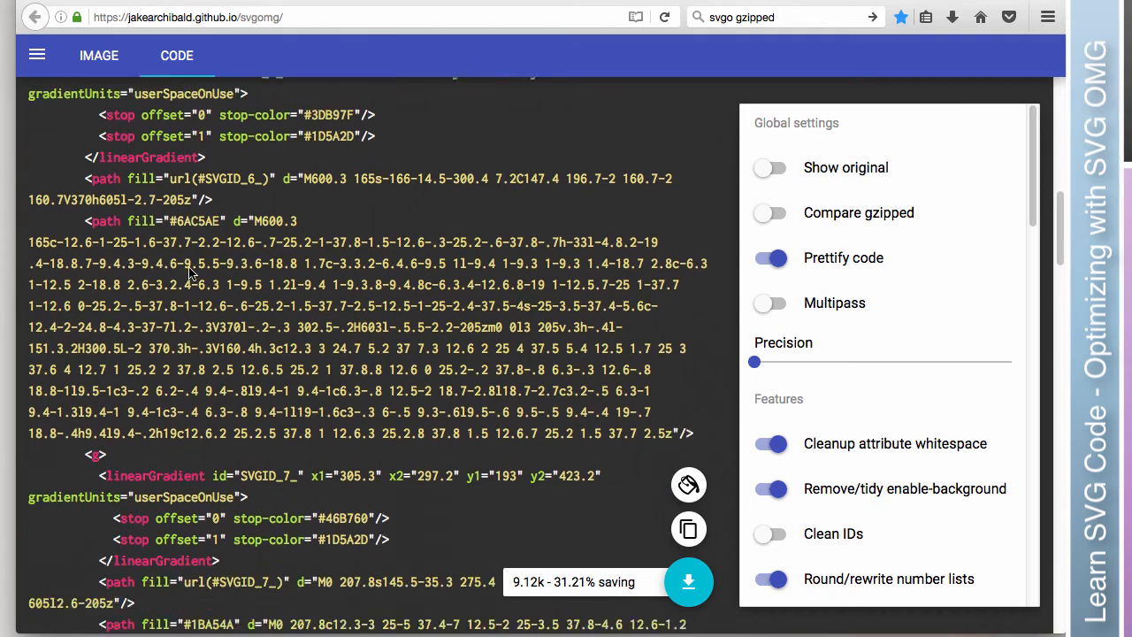
scroll(189, 273, "down", 7)
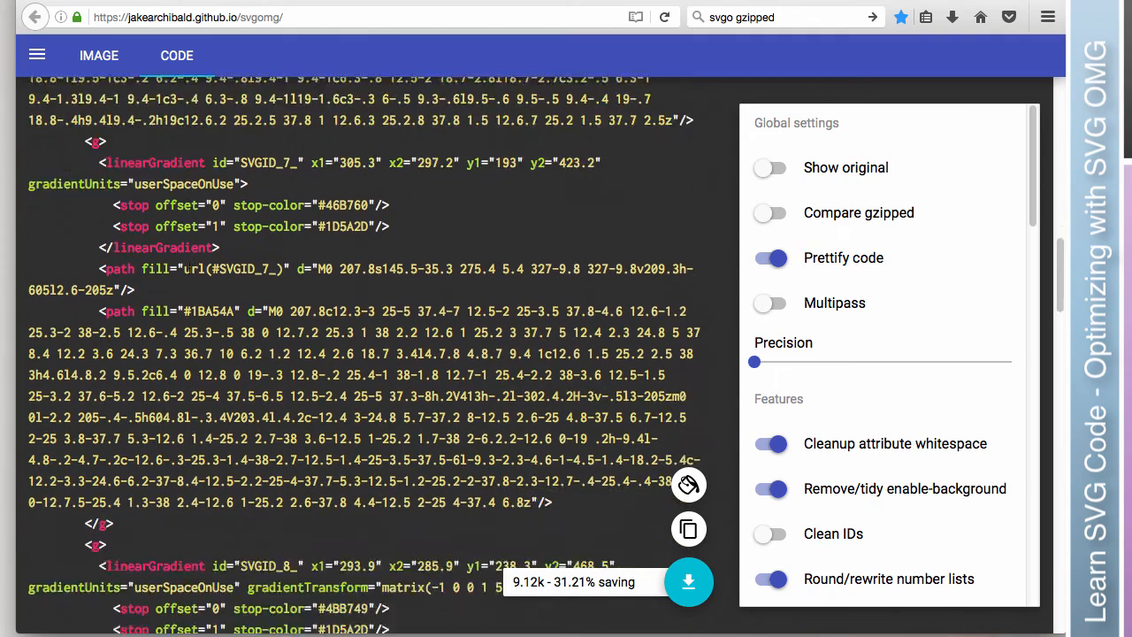
scroll(188, 268, "down", 7)
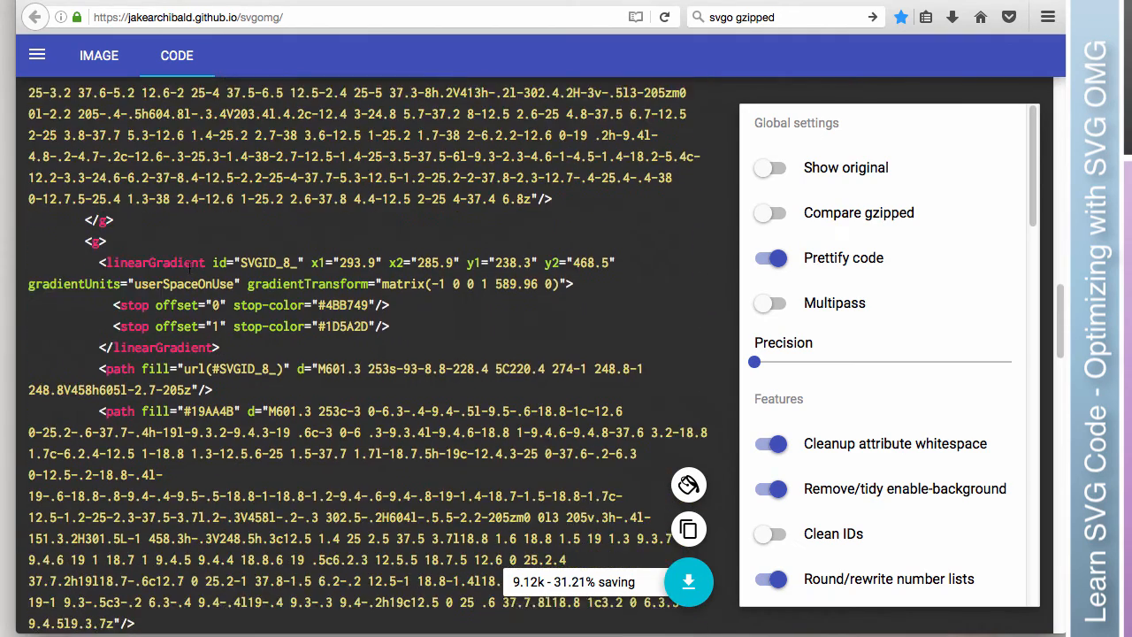
scroll(189, 265, "down", 6)
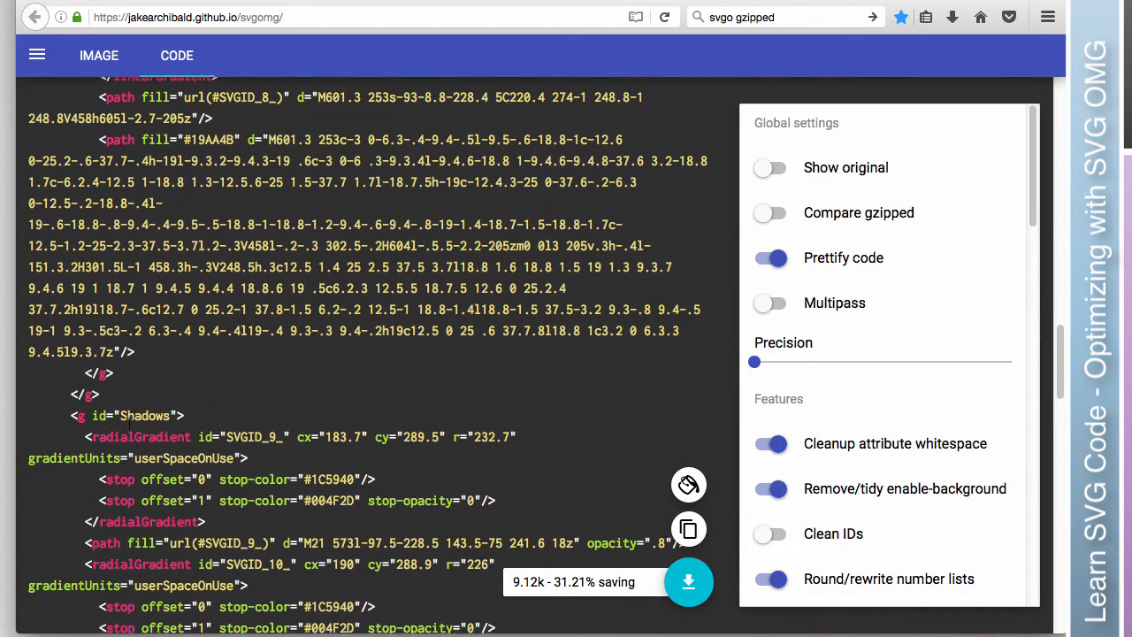
scroll(129, 429, "down", 1)
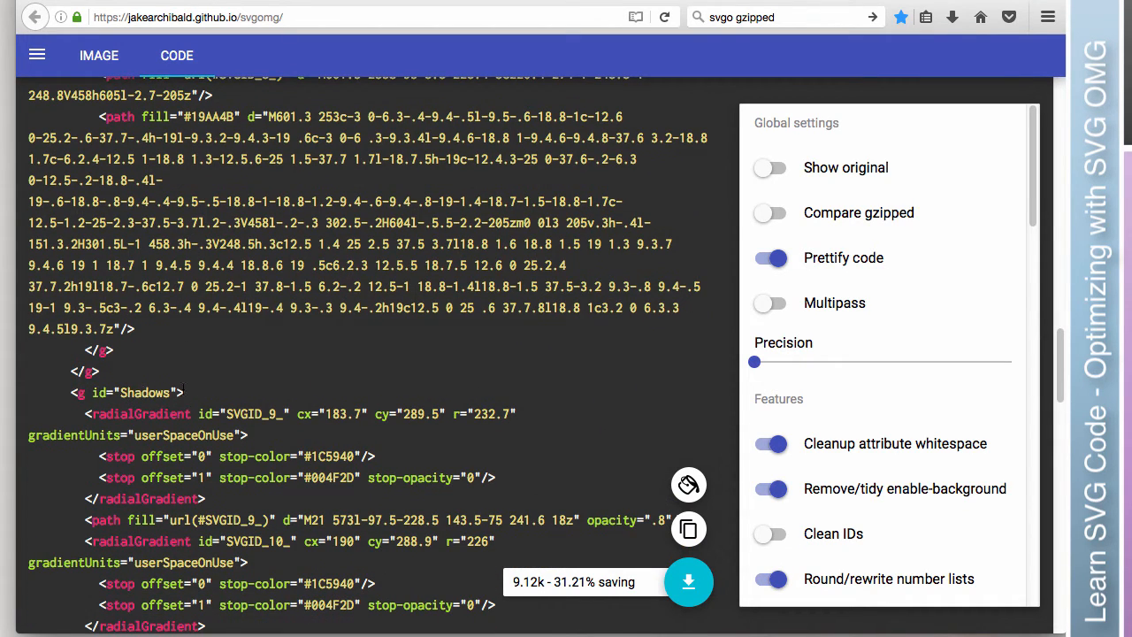
- Switch Clean IDs on, off and on again to compare the code around the Shadows group
left_click(769, 532)
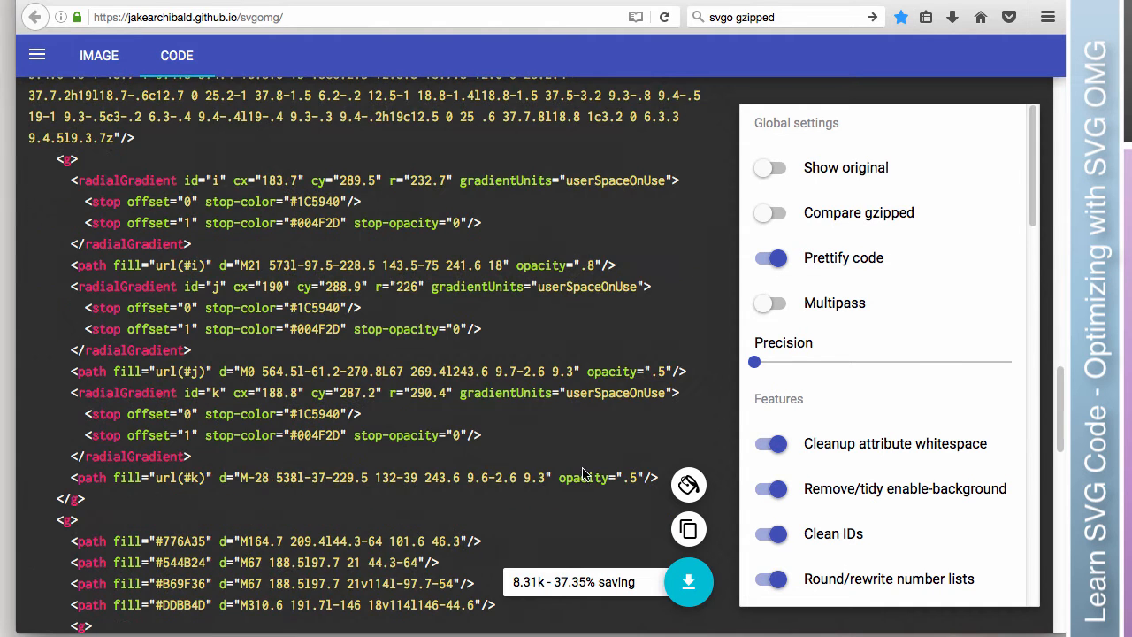
scroll(358, 416, "up", 3)
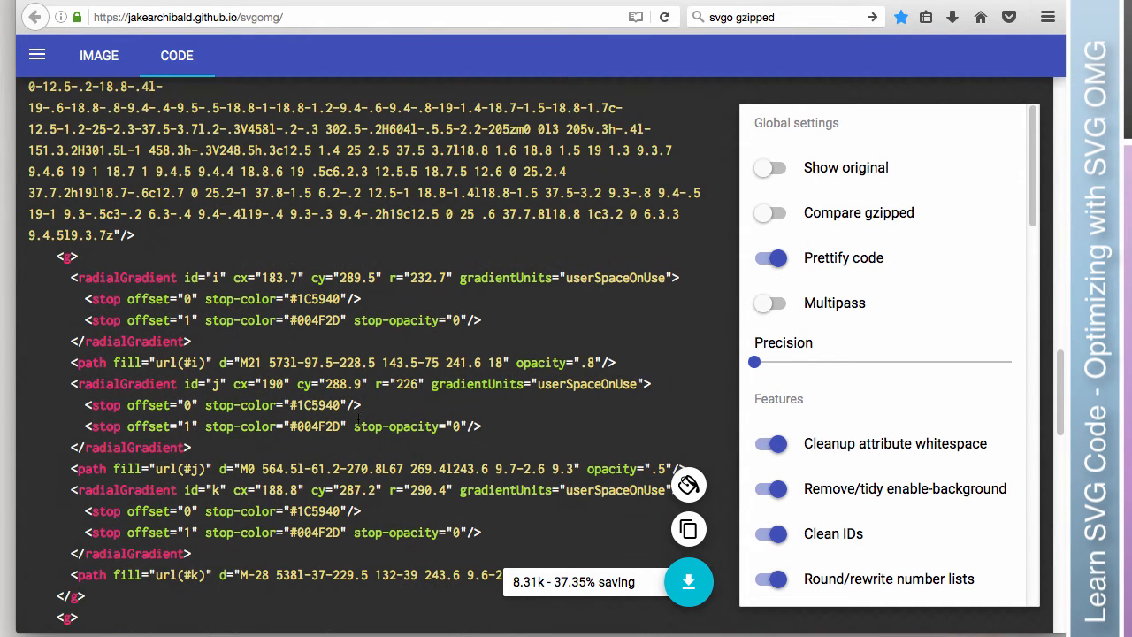
scroll(356, 420, "up", 1)
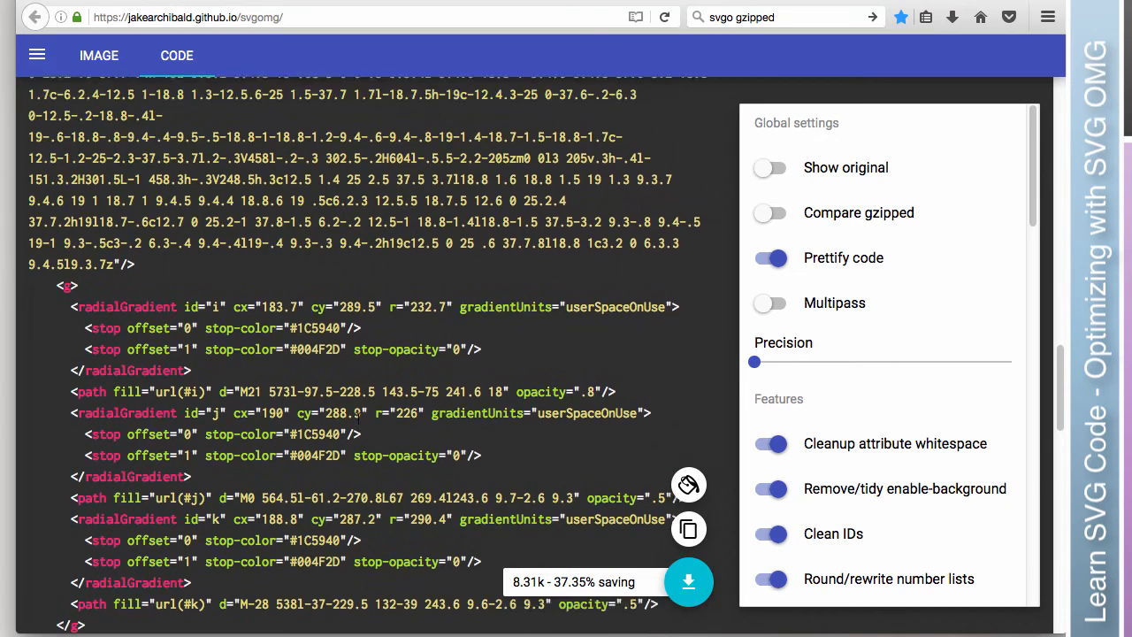
scroll(357, 413, "up", 3)
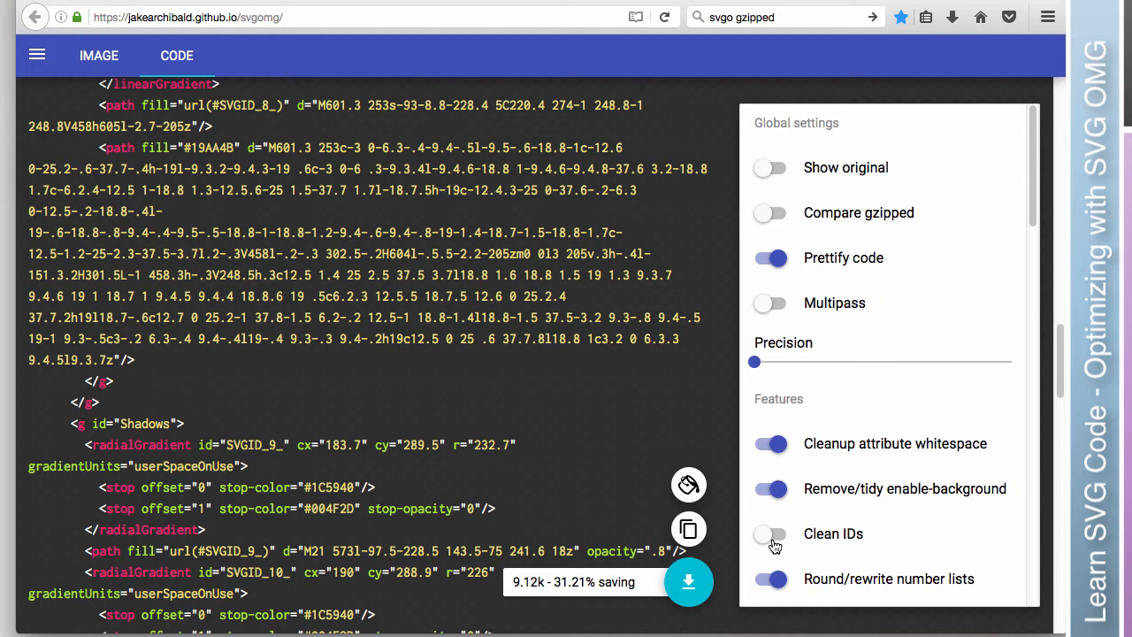
left_click(775, 536)
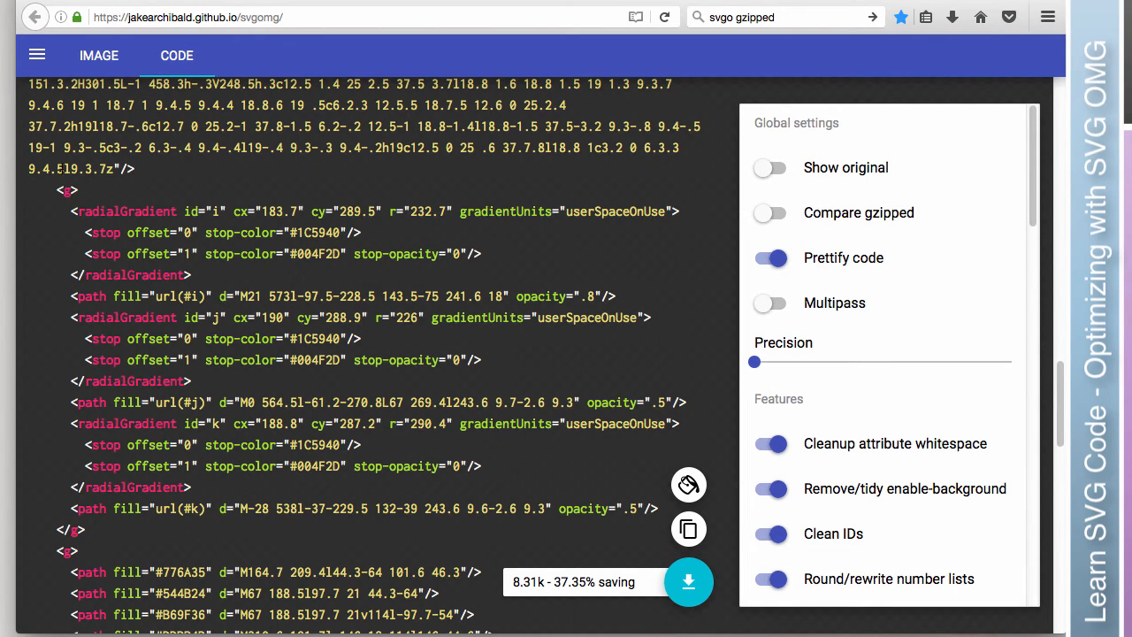
- Highlight the shortened ID "i" on the radial gradient, turn off Clean IDs, and highlight the id="Shadows" attribute on its group
left_click_drag(28, 168, 113, 168)
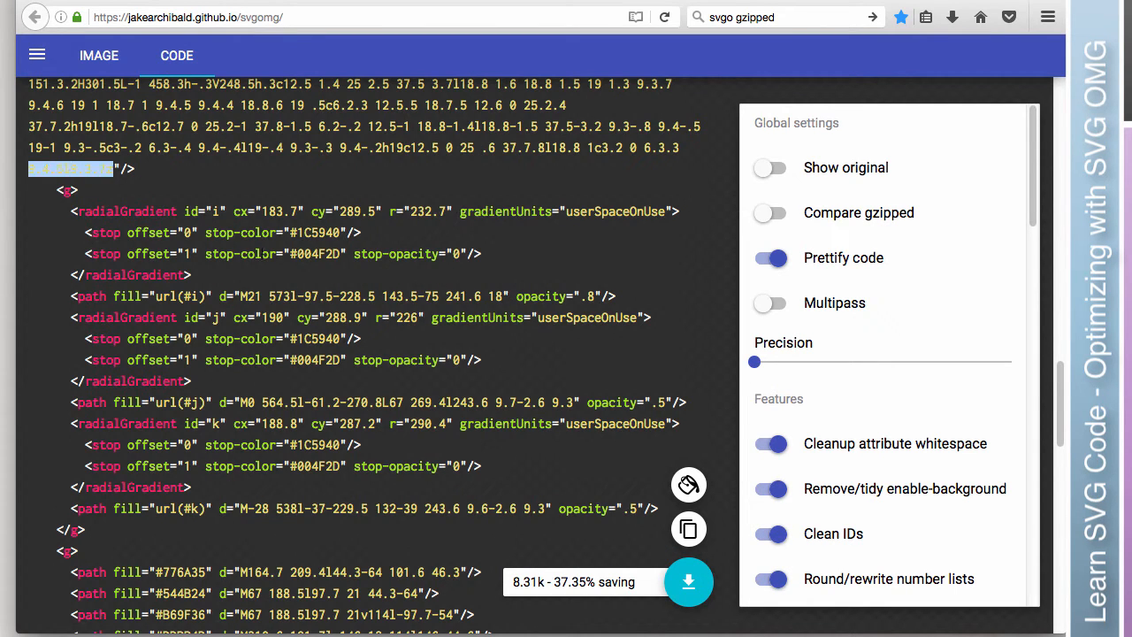
double_click(214, 211)
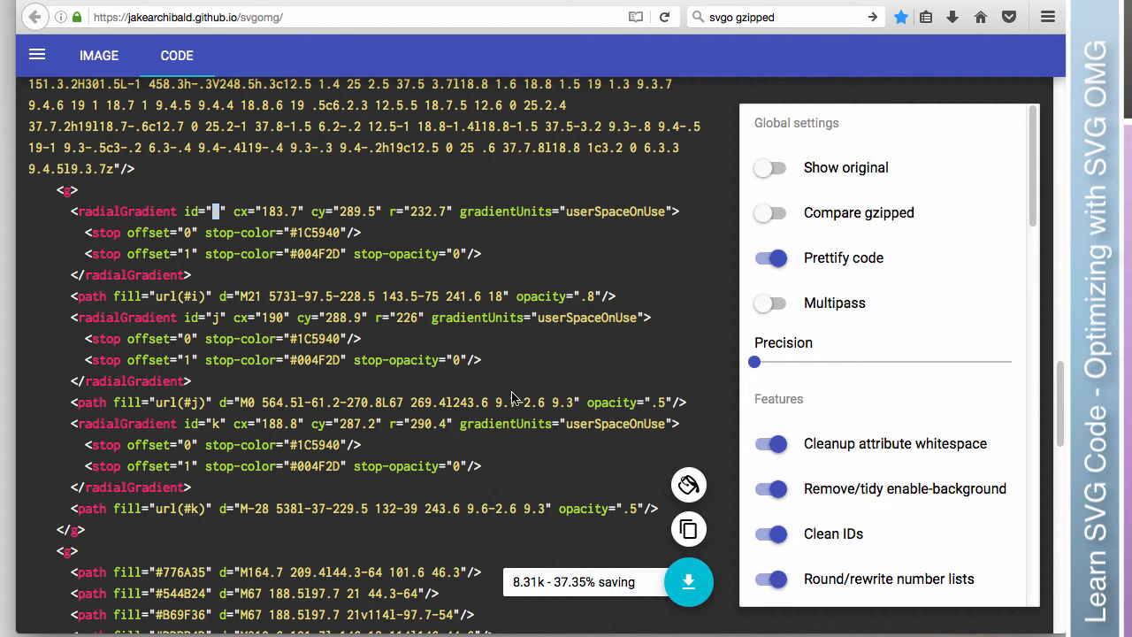
left_click(778, 534)
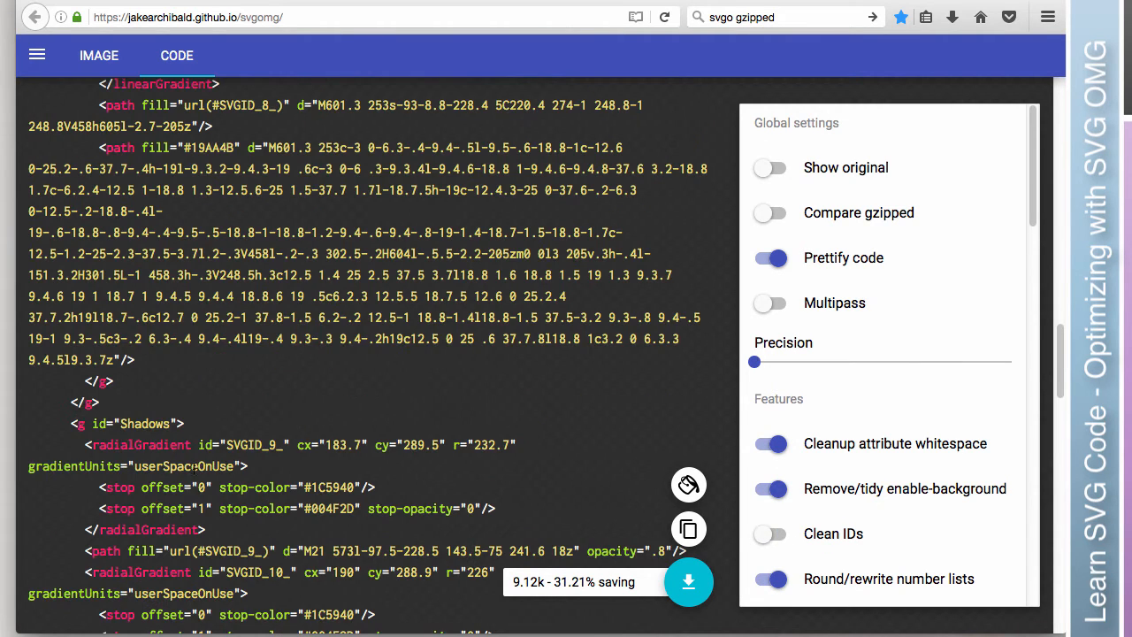
left_click_drag(92, 422, 178, 423)
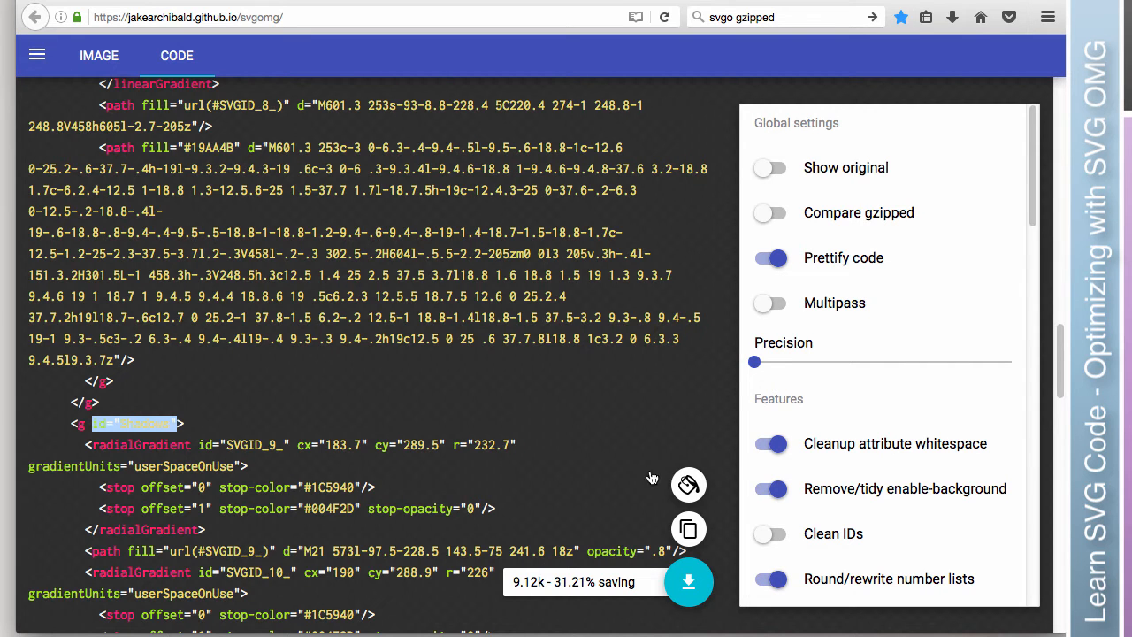
- Turn Clean IDs on and off again, and highlight part of the SVGID_11_ gradient ID in the Shadows group
left_click(782, 538)
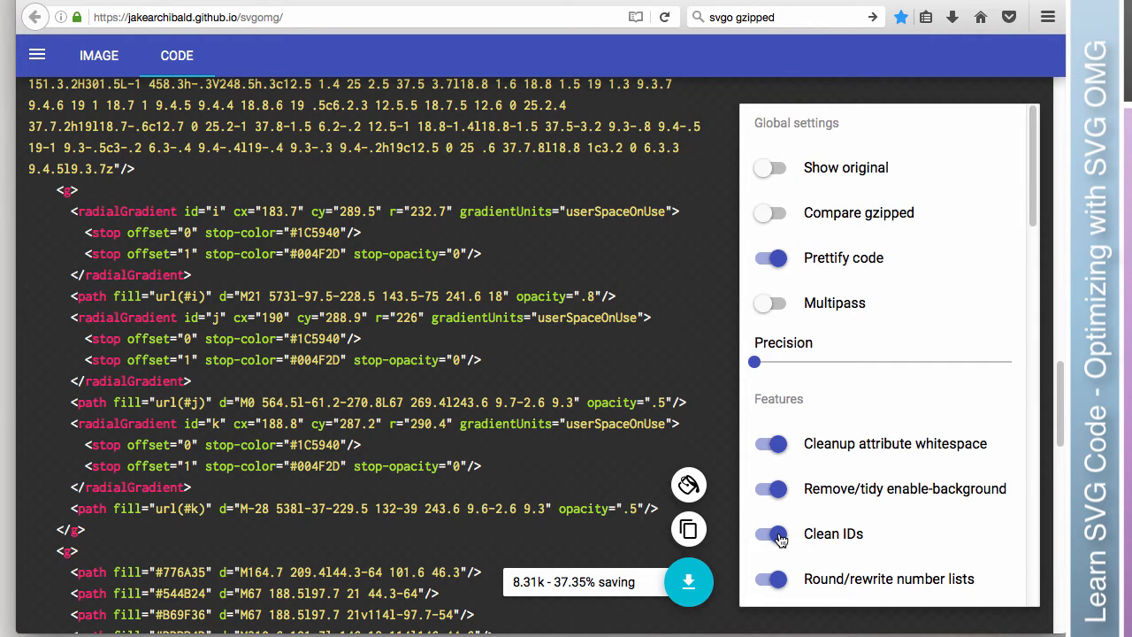
left_click(779, 536)
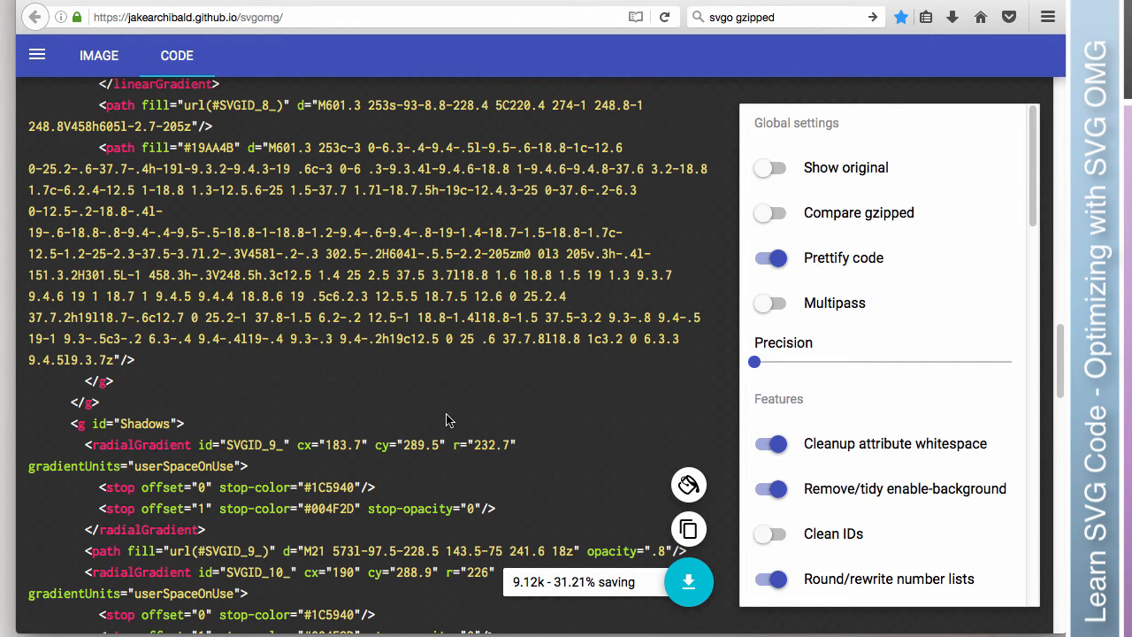
scroll(447, 420, "down", 5)
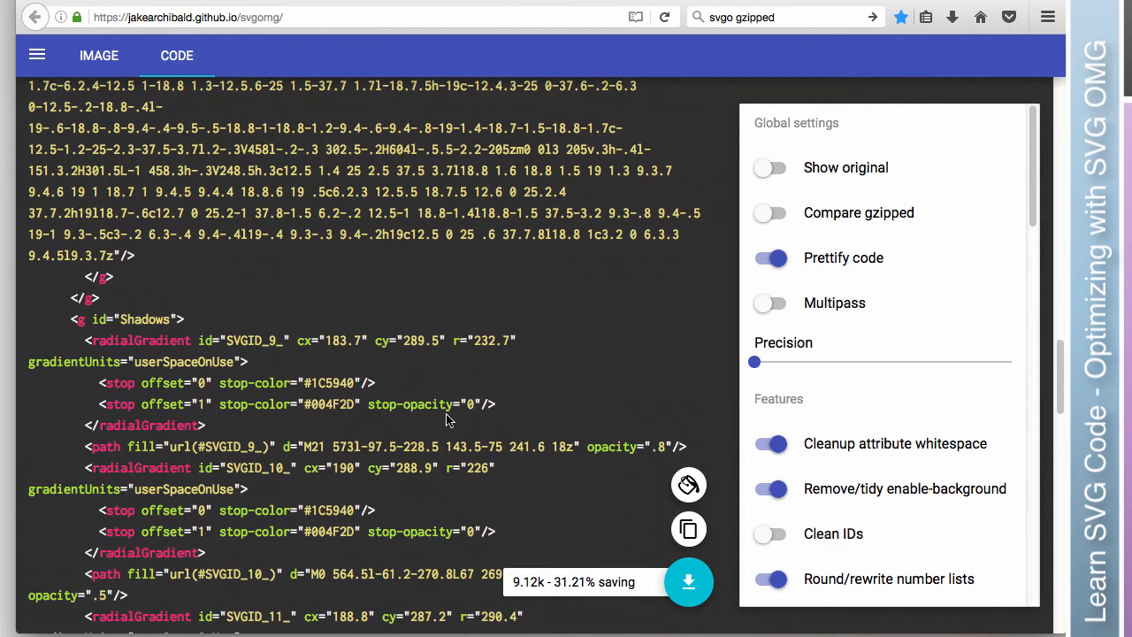
scroll(446, 421, "down", 1)
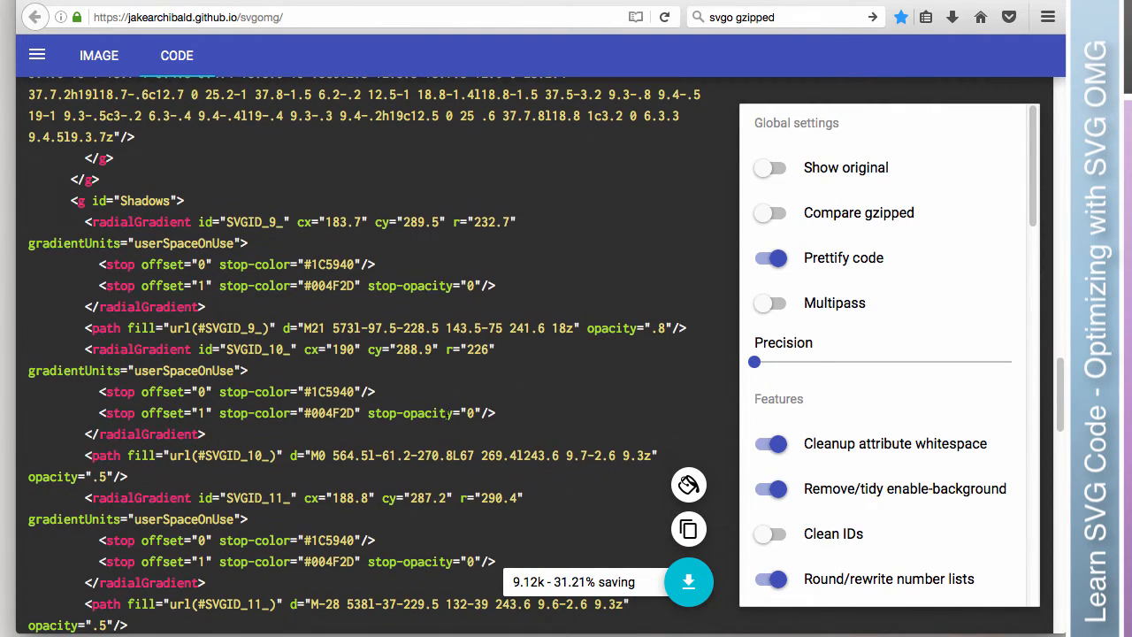
scroll(447, 416, "down", 1)
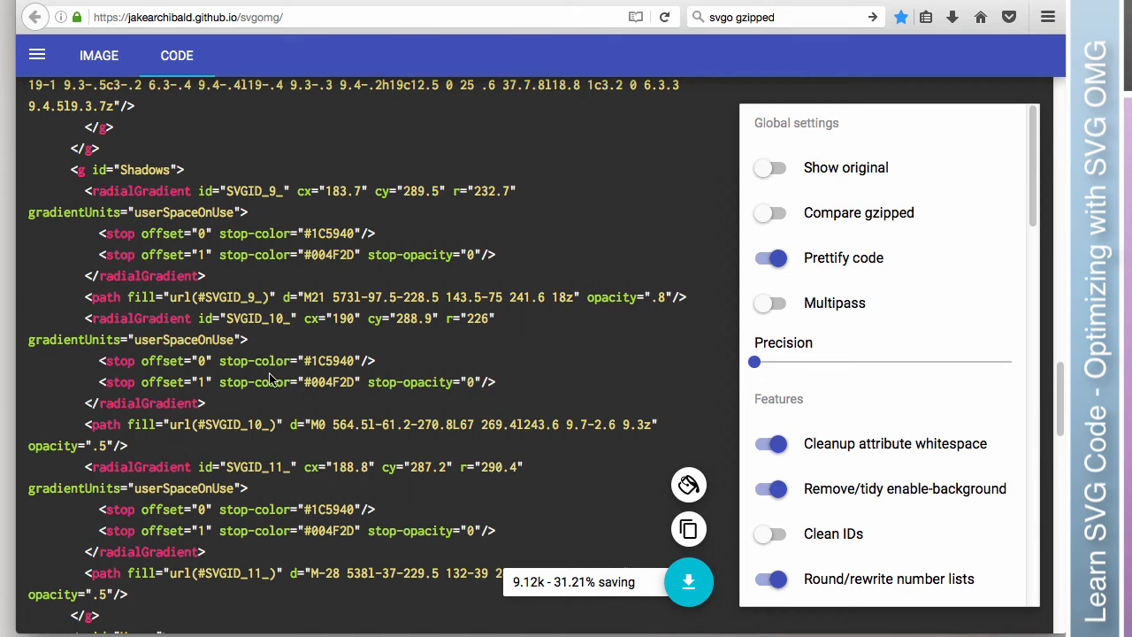
left_click_drag(248, 467, 284, 468)
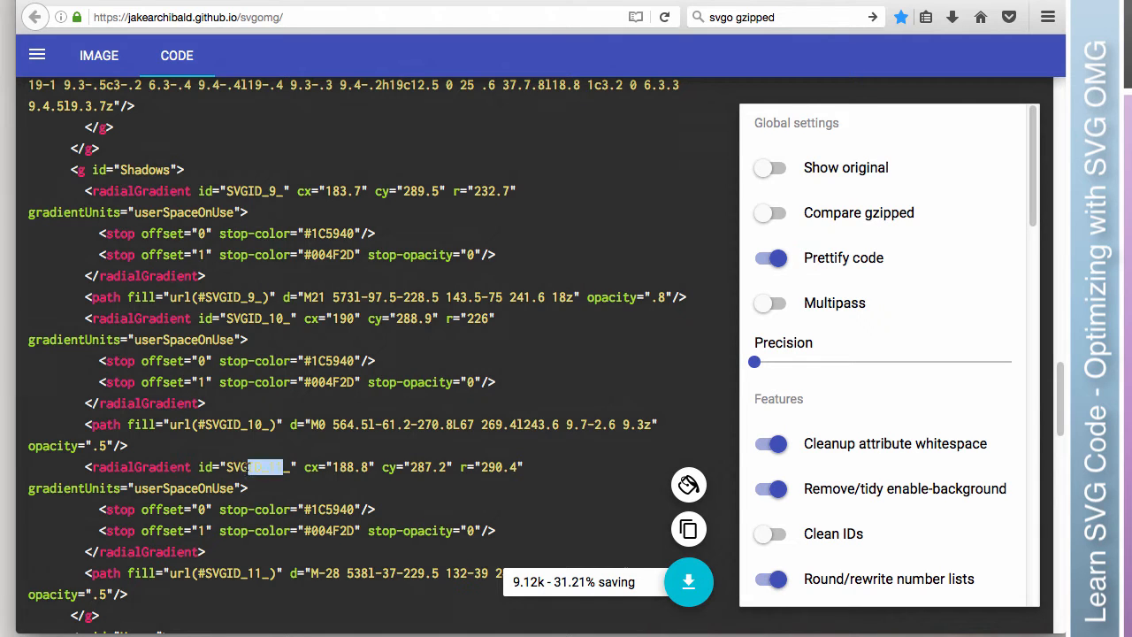
- Toggle Clean IDs repeatedly to compare the file size with shortened and original IDs, leaving it off
left_click(778, 538)
left_click(776, 540)
left_click(775, 538)
left_click(776, 540)
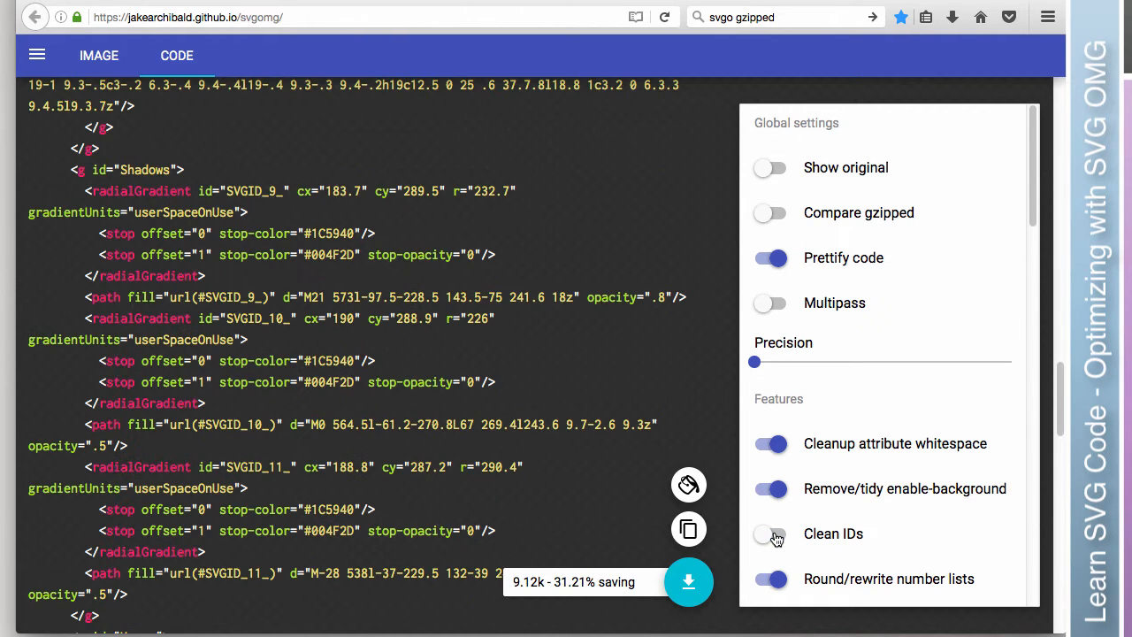
- Download the optimised house.svg with the Save File option
scroll(548, 495, "down", 1)
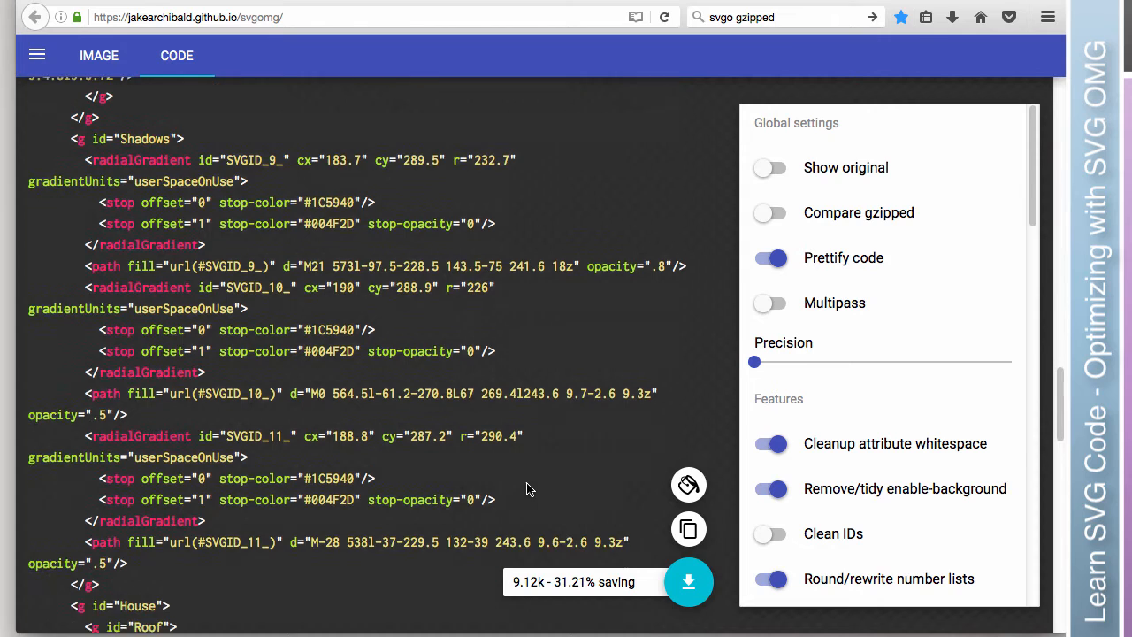
left_click(689, 588)
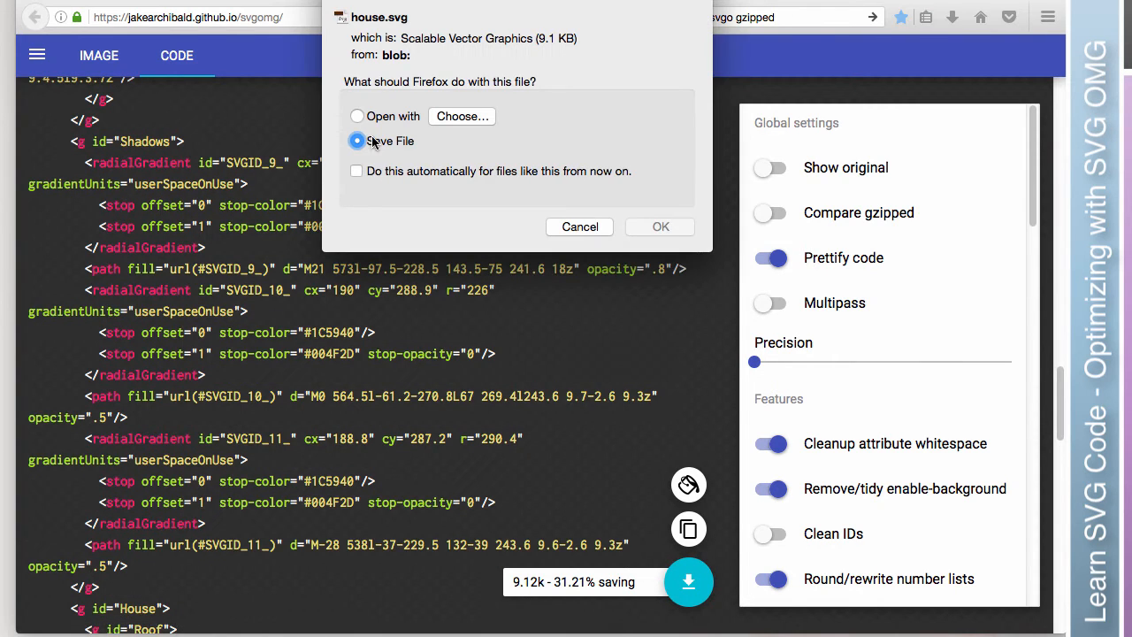
left_click(660, 226)
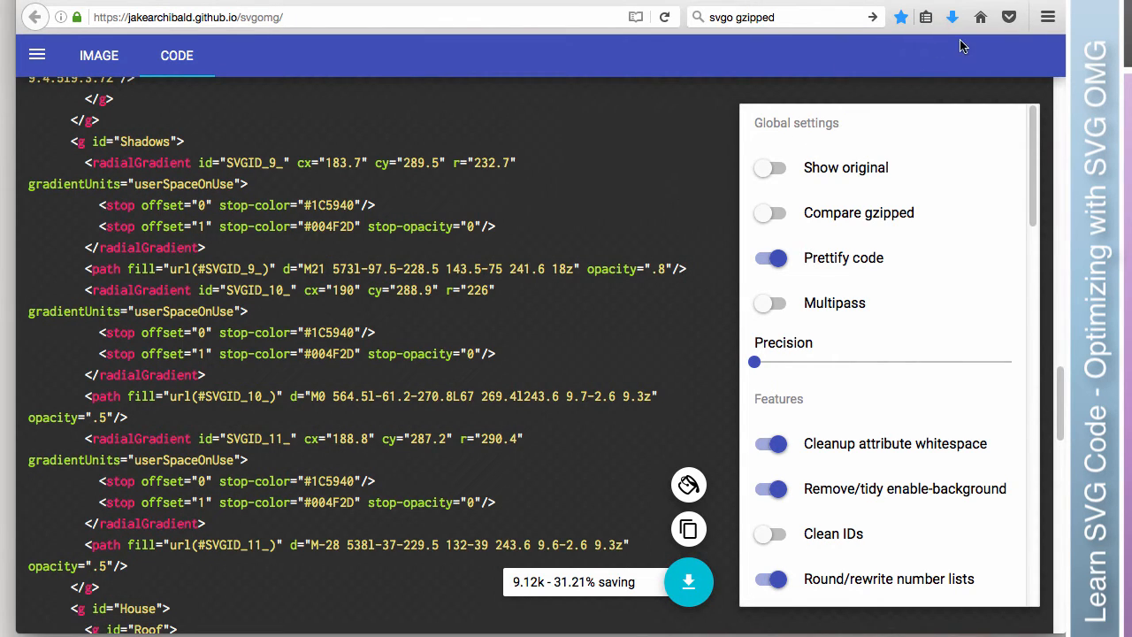
- Check the browser's downloads list and show the Finder info of the downloaded house(1).svg, moving it over the browser window
left_click(954, 18)
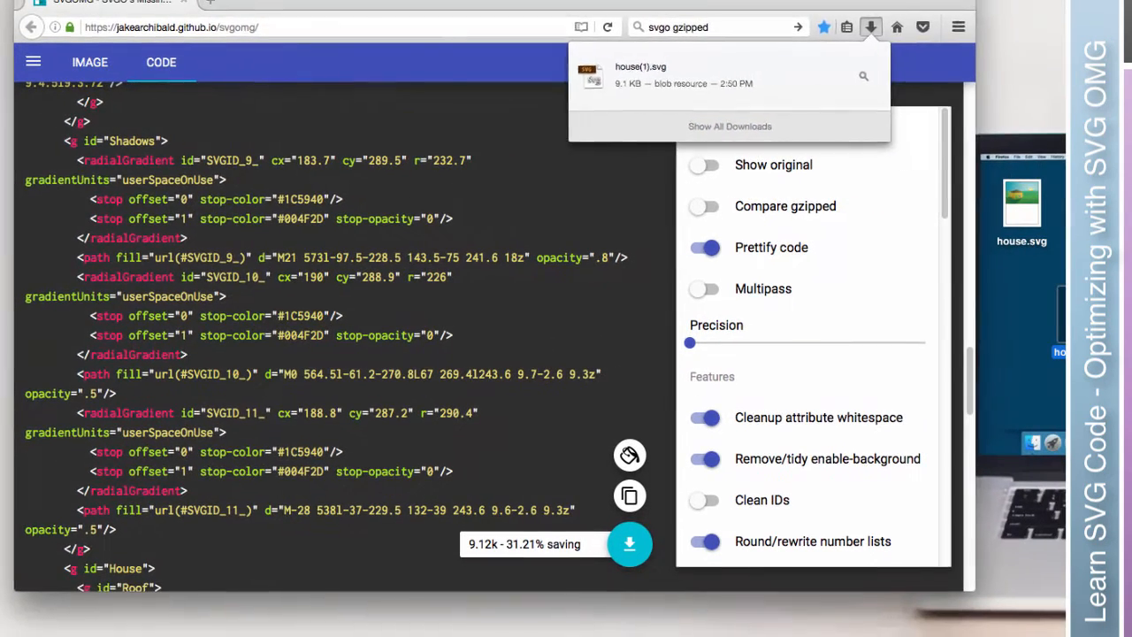
left_click(1062, 318)
key("super+i")
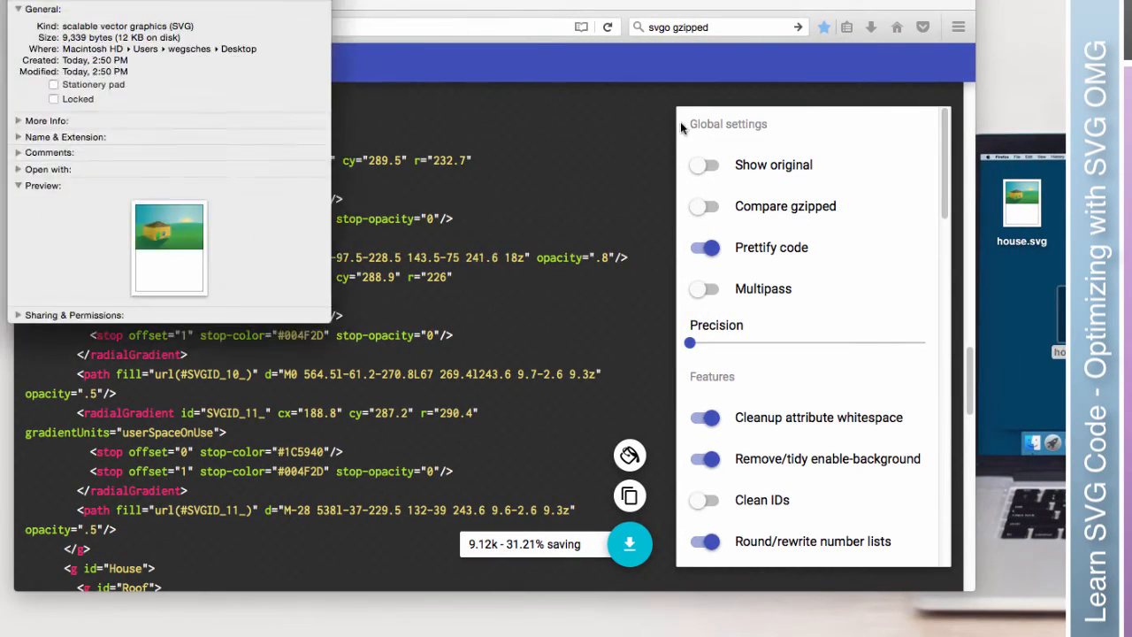
left_click_drag(148, 2, 736, 55)
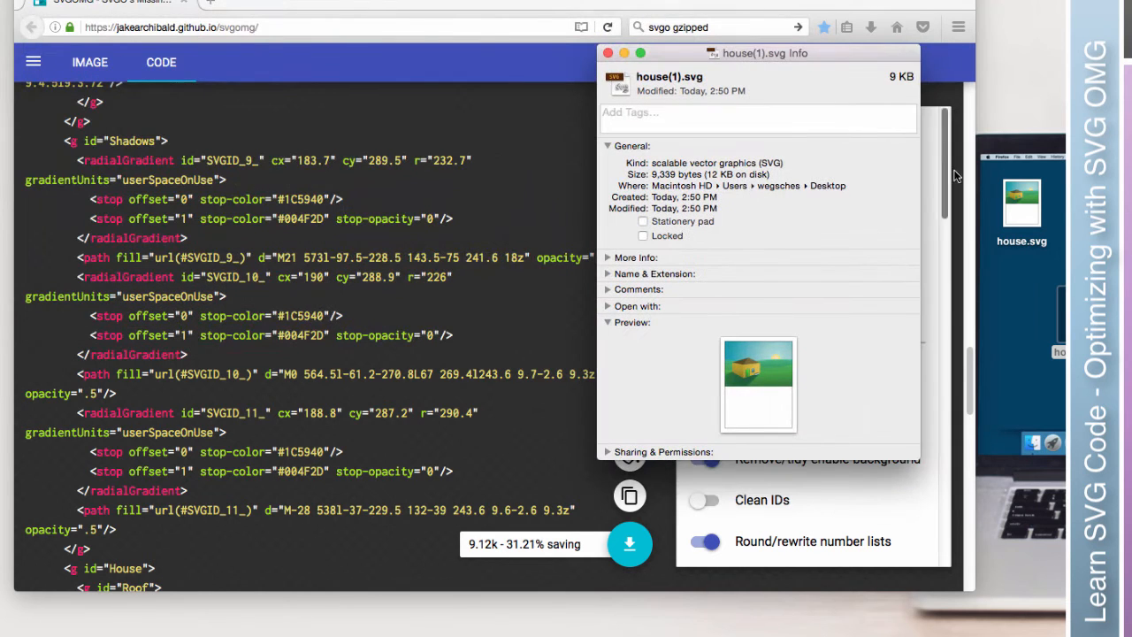
- Show the Finder info of the original house.svg beside that of house(1).svg to compare file sizes, and close both info windows
right_click(1015, 194)
left_click(1049, 266)
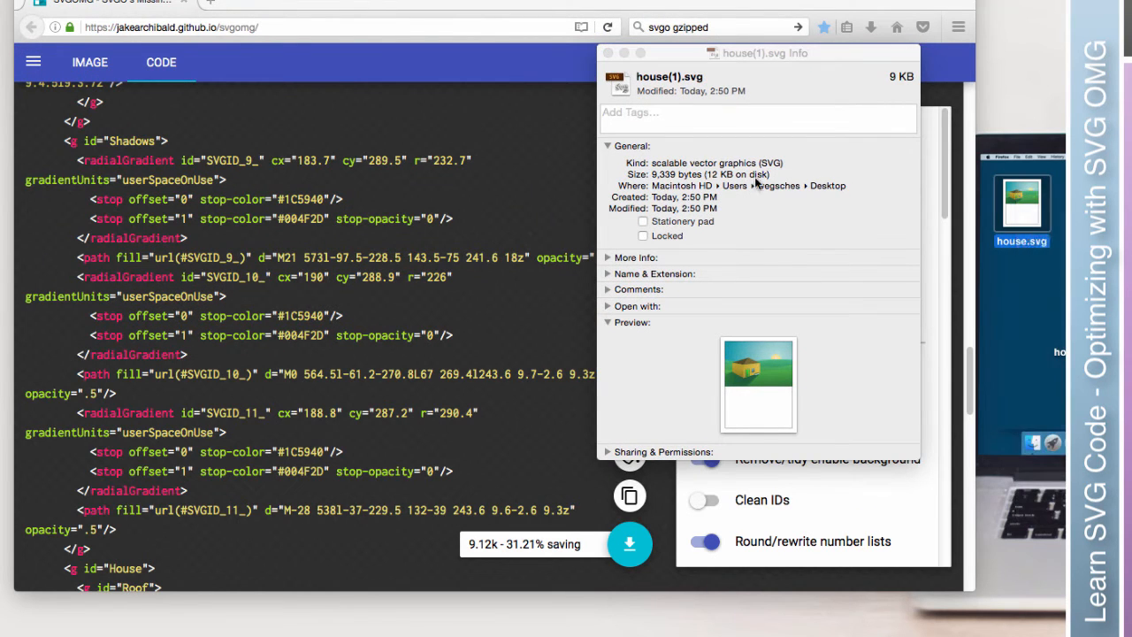
left_click_drag(148, 2, 1068, 44)
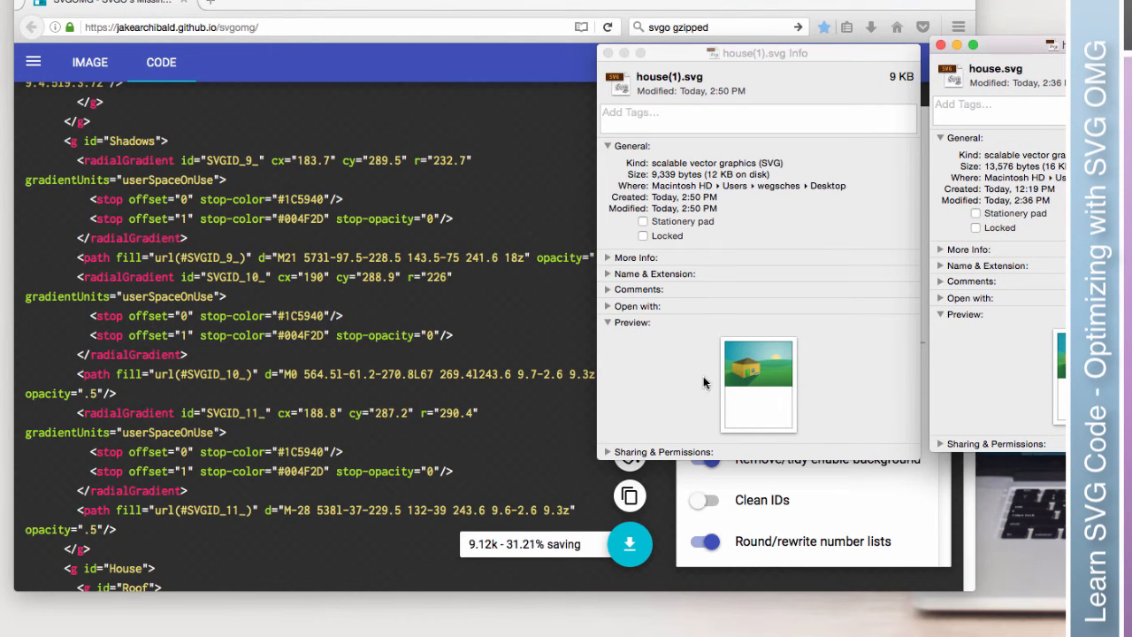
left_click(608, 53)
left_click(940, 45)
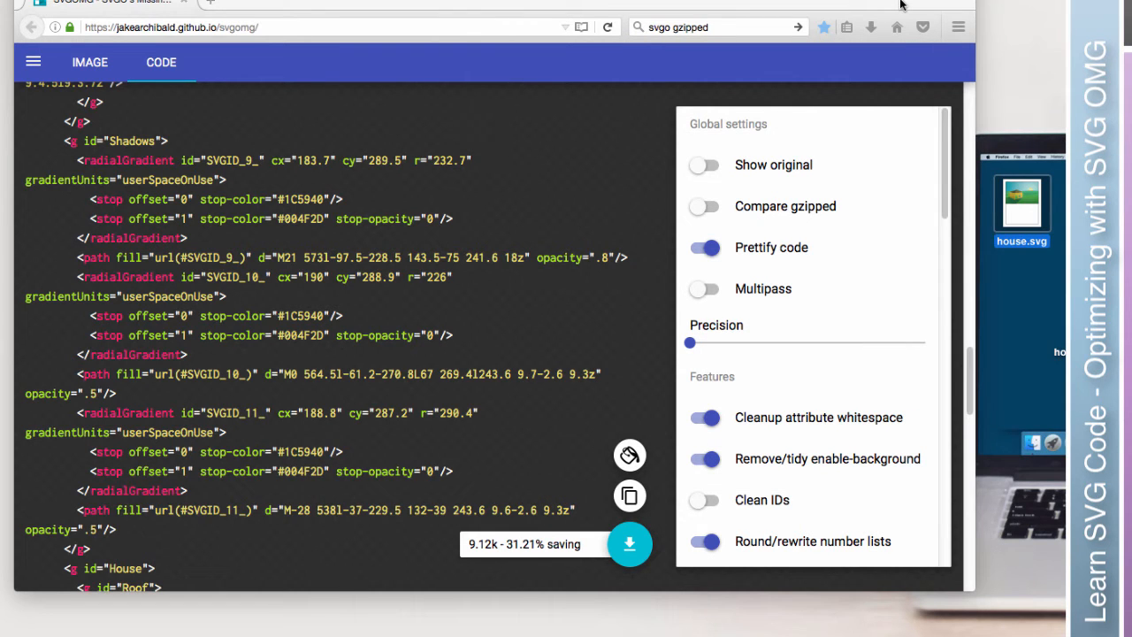
- Open house.svg and house(1).svg in TextEdit side by side, compare their code, and close both files
right_click(1033, 198)
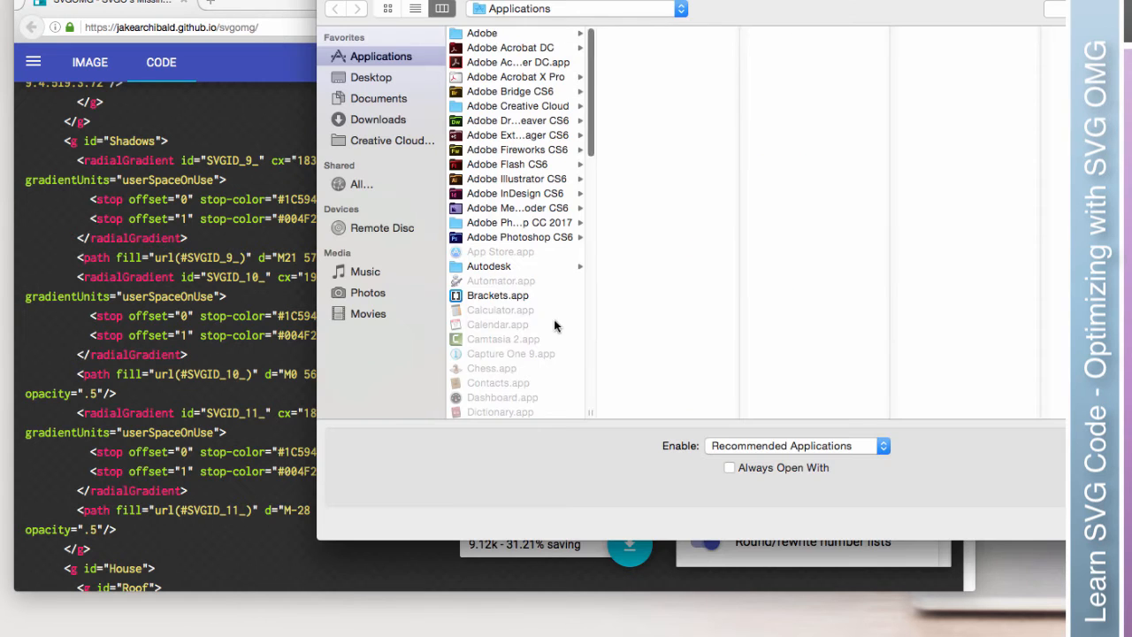
scroll(555, 326, "down", 15)
left_click(497, 352)
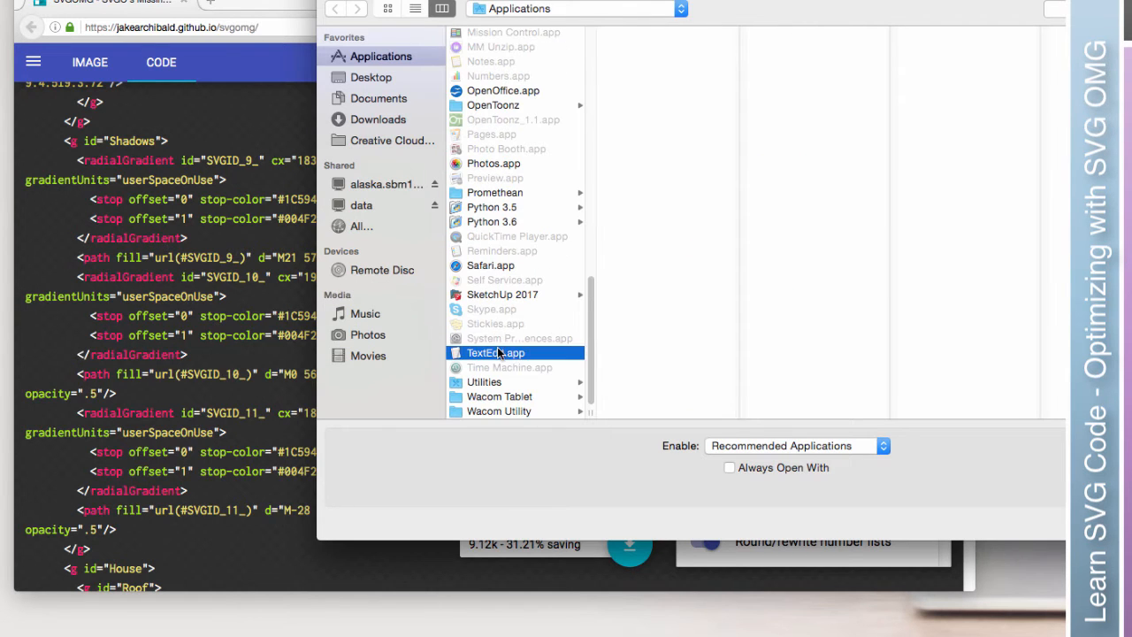
double_click(461, 351)
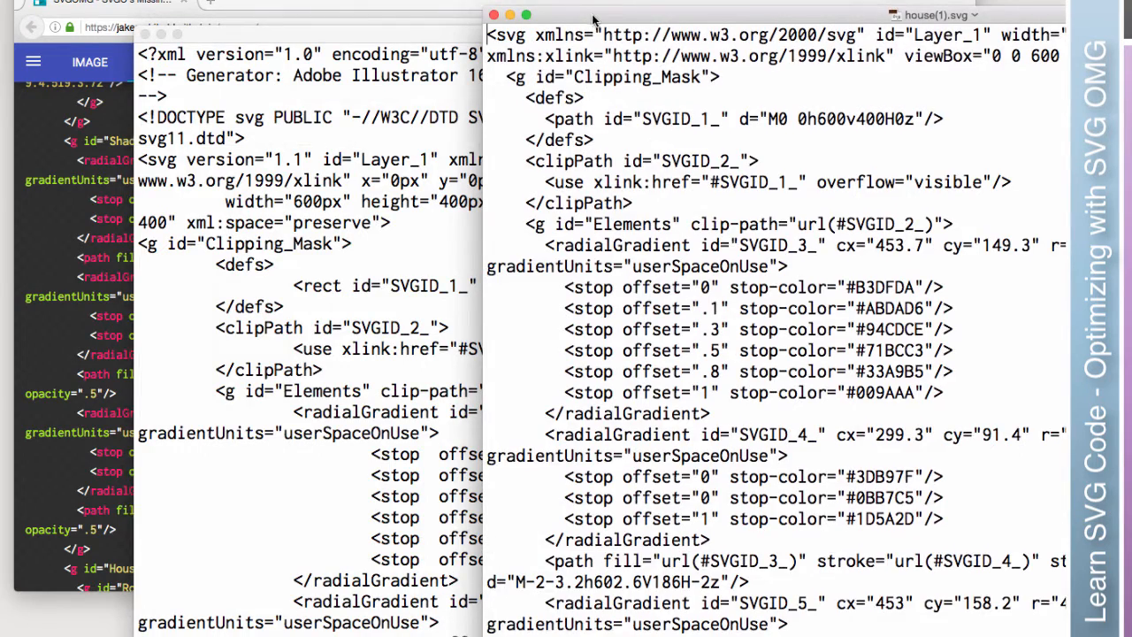
left_click_drag(593, 20, 600, 29)
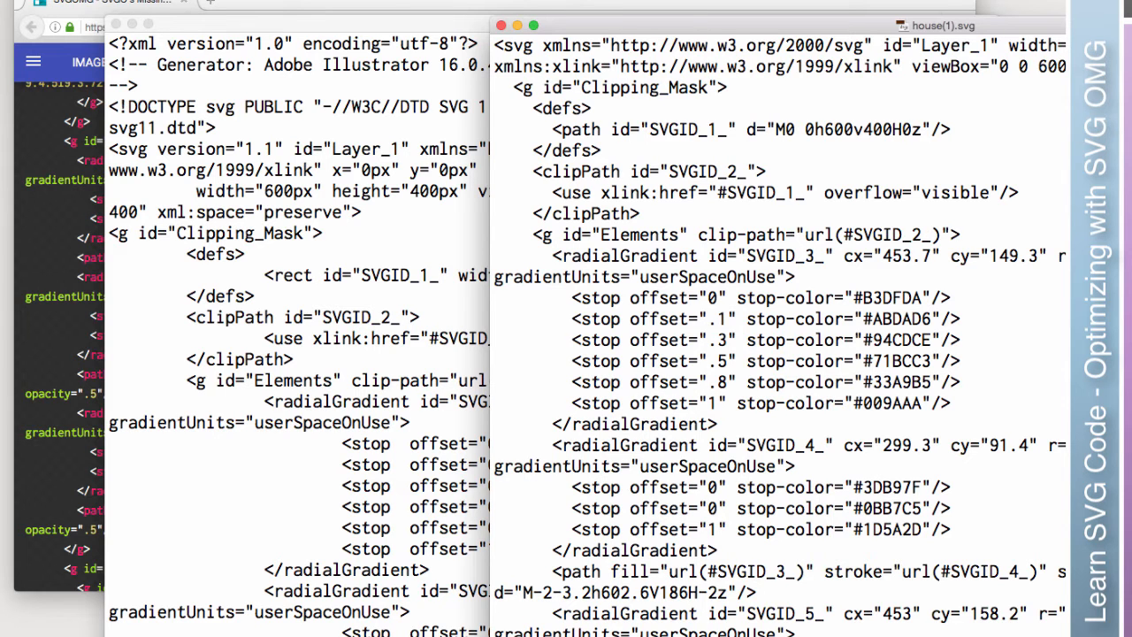
left_click(500, 25)
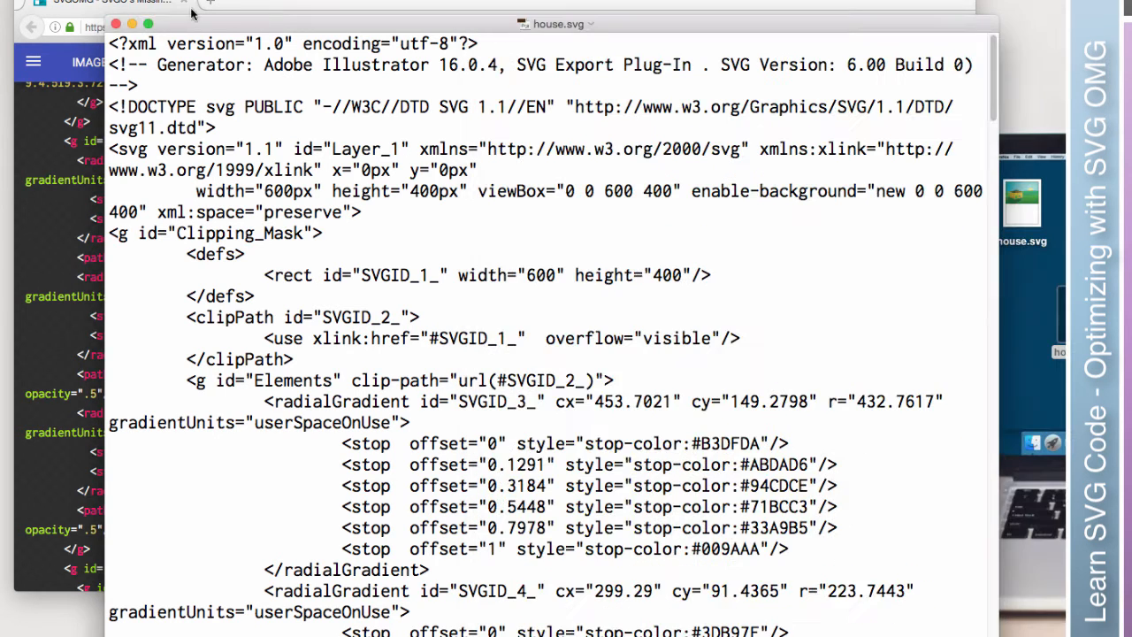
left_click(116, 23)
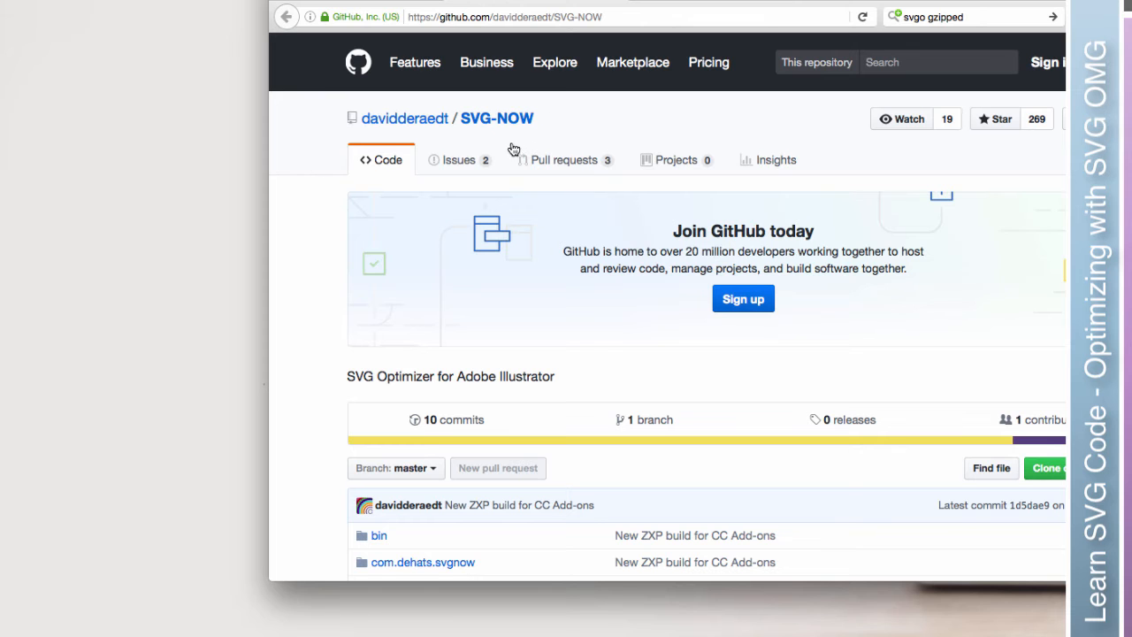
- Read through the SVG-NOW GitHub page about the SVG optimizer for Adobe Illustrator, down to its readme and panel picture
scroll(592, 155, "down", 2)
scroll(592, 156, "down", 5)
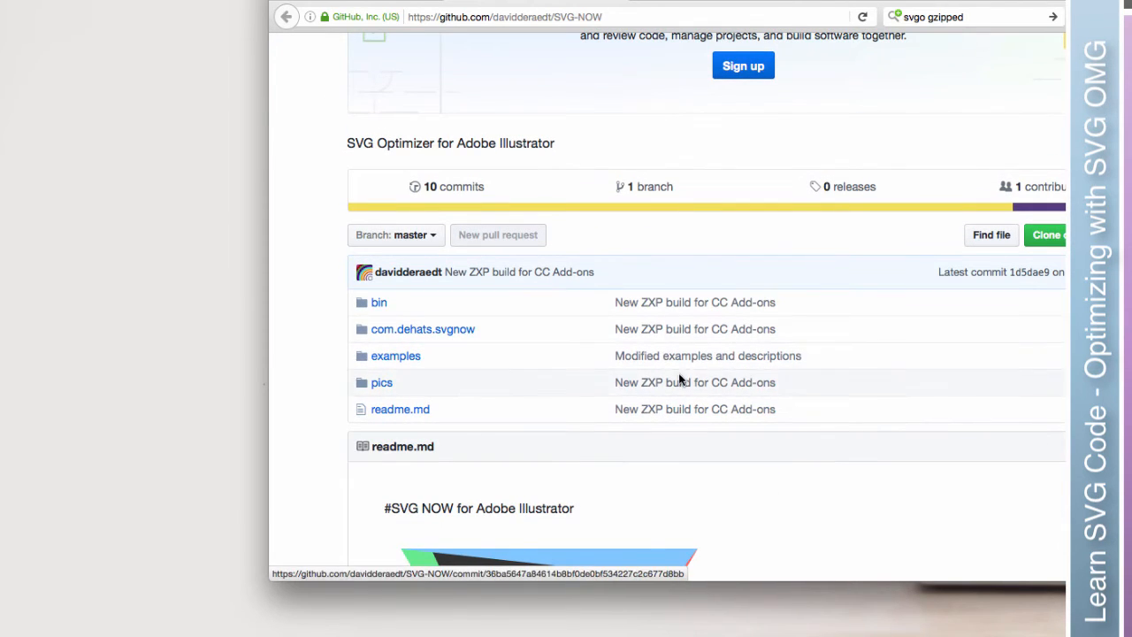
scroll(653, 363, "down", 3)
scroll(654, 363, "down", 9)
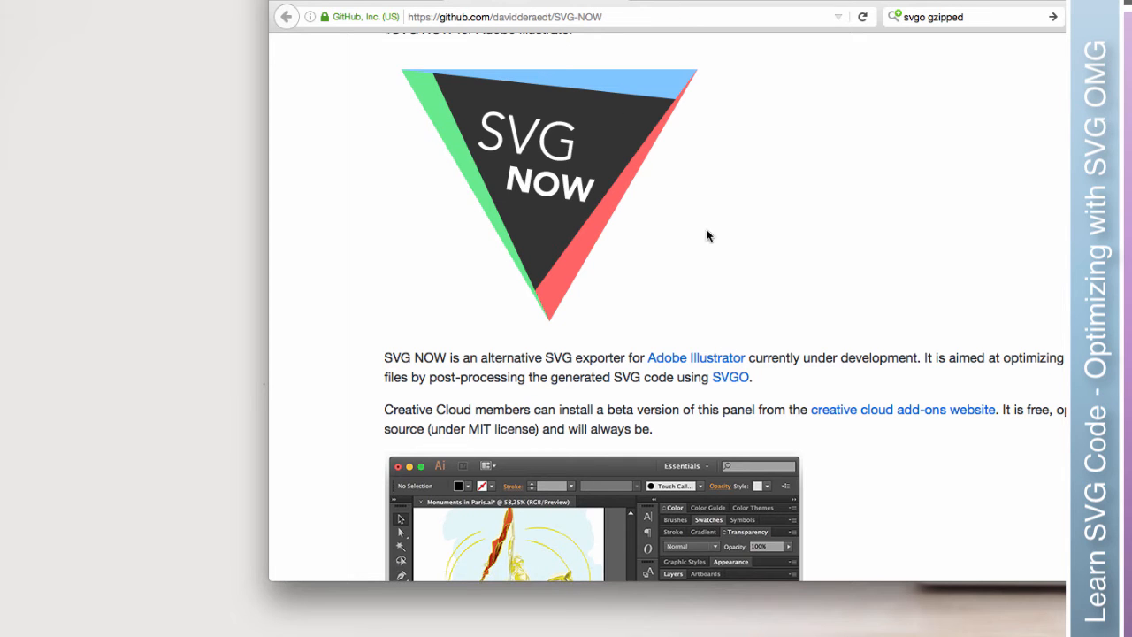
scroll(712, 237, "down", 6)
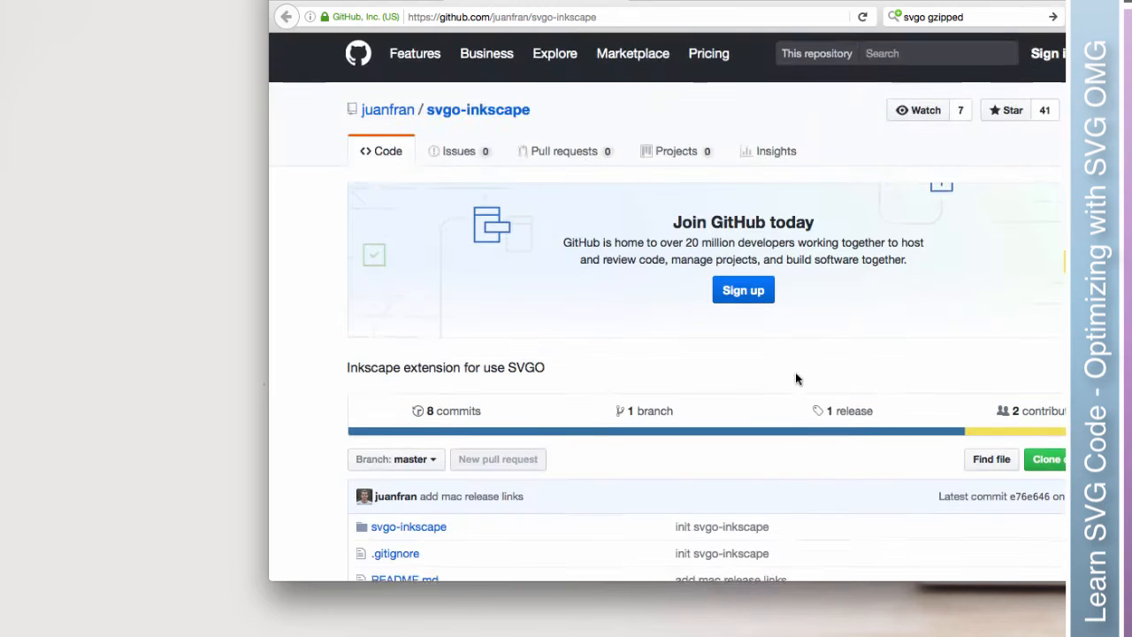
- Look through the svgo-inkscape GitHub page, examining the extension's description, download links and install instructions
scroll(795, 379, "down", 10)
scroll(795, 379, "down", 1)
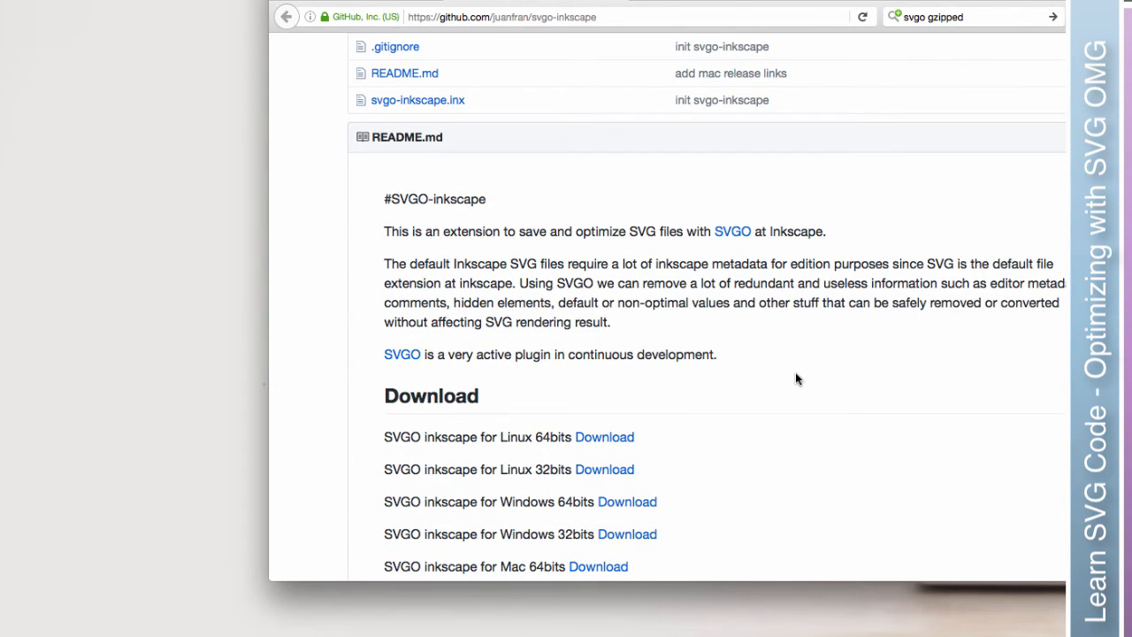
scroll(795, 378, "down", 10)
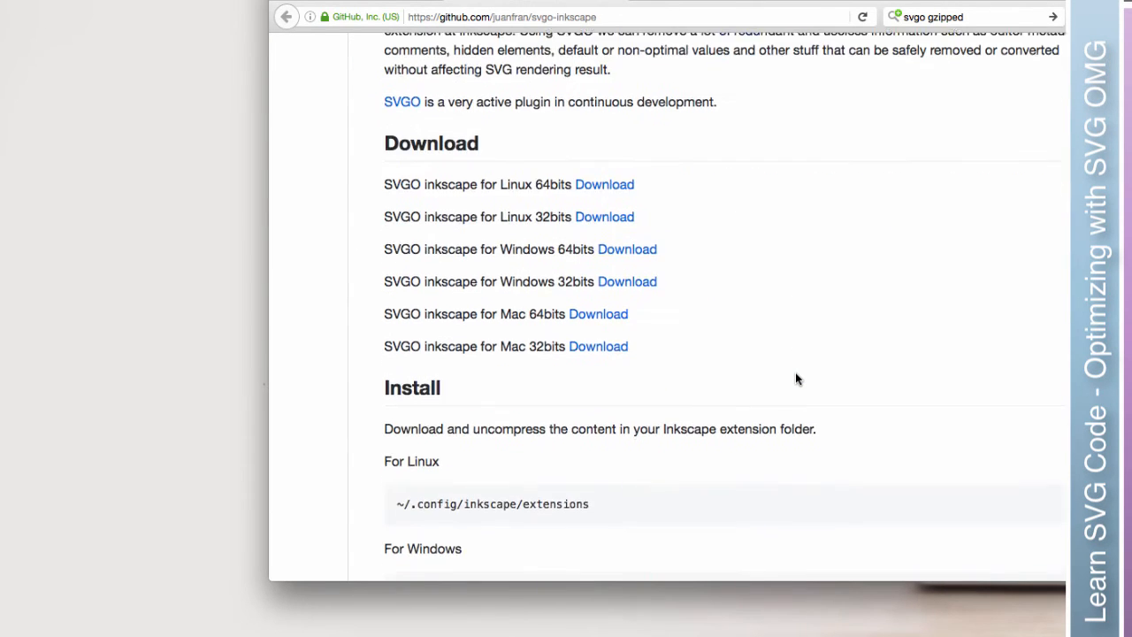
scroll(795, 379, "down", 4)
scroll(795, 378, "up", 8)
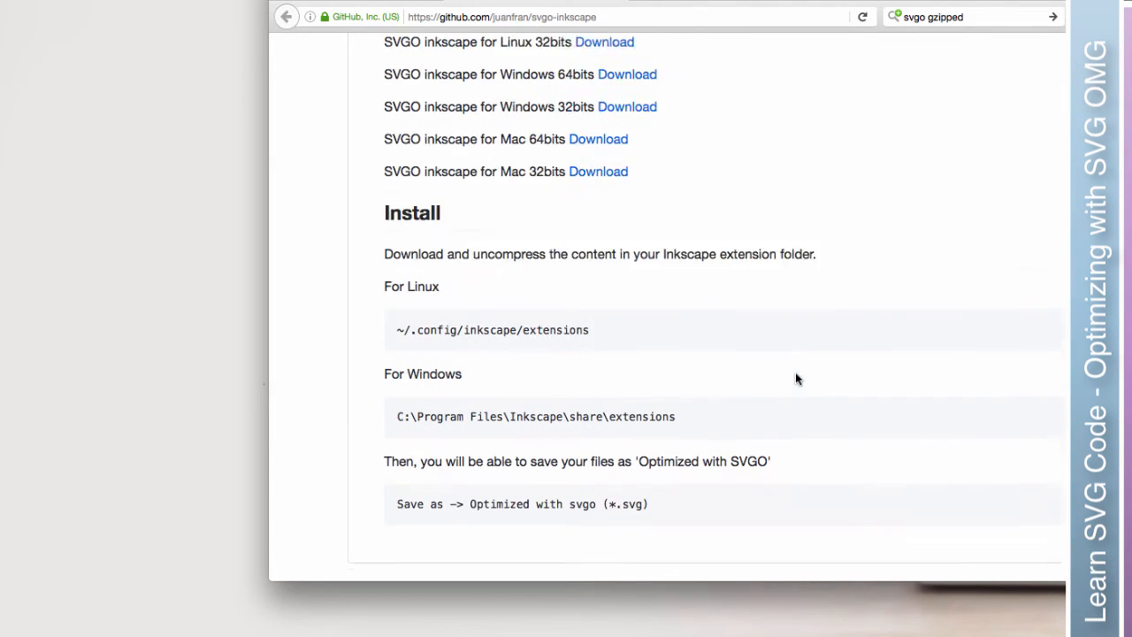
scroll(795, 379, "down", 3)
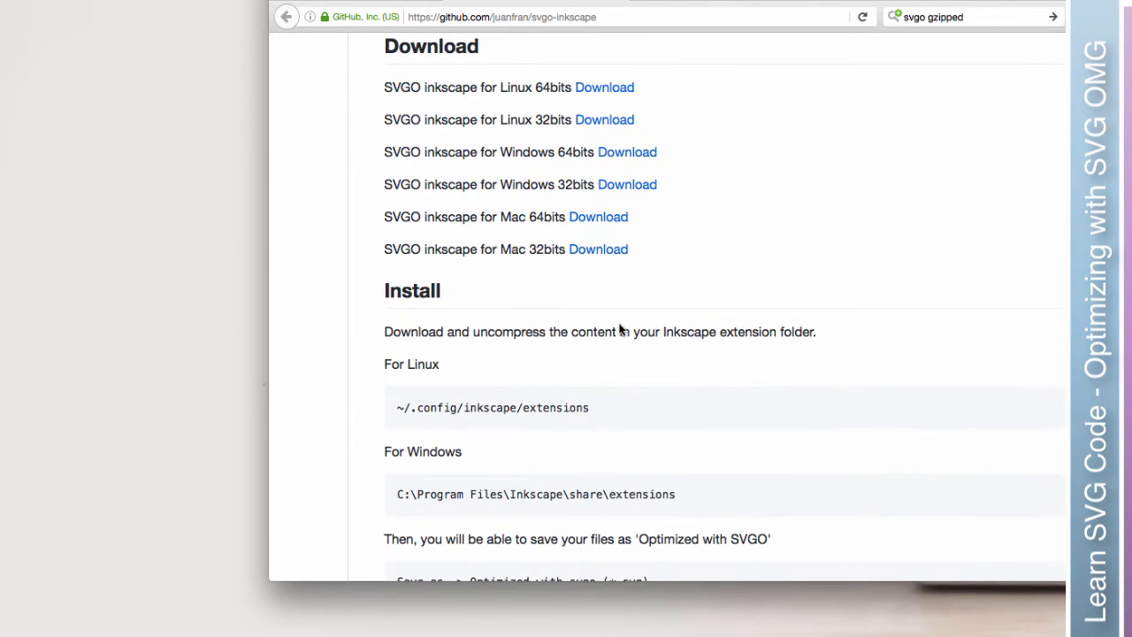
- Switch to the svgo-compressor GitHub page and read the Sketch plugin's install and usage sections
left_click(609, 2)
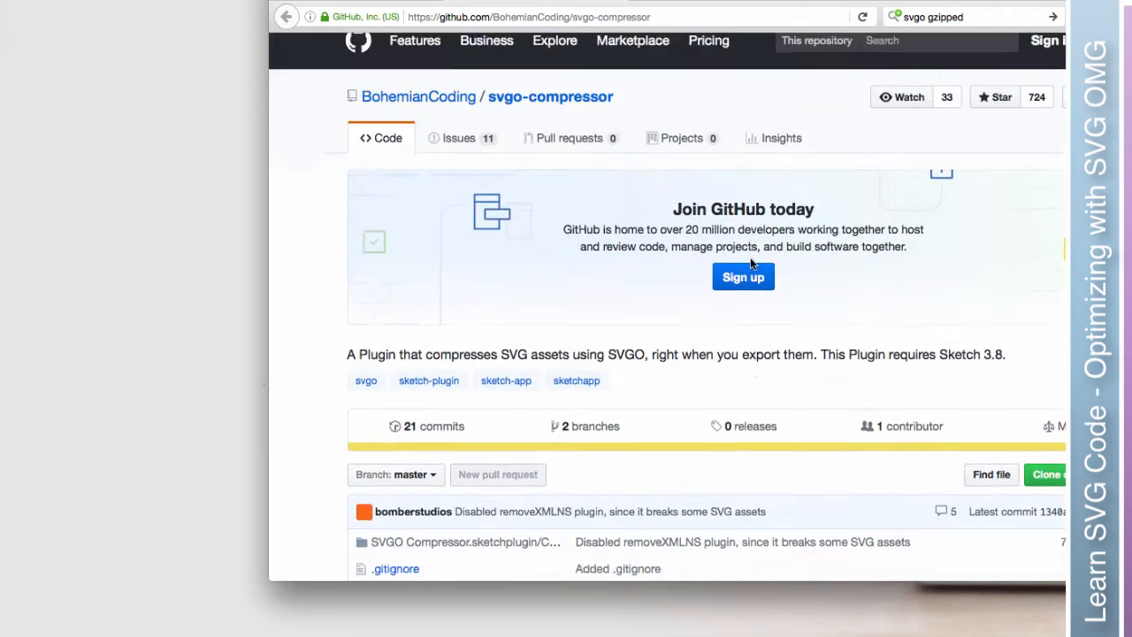
scroll(751, 265, "down", 8)
scroll(752, 265, "down", 3)
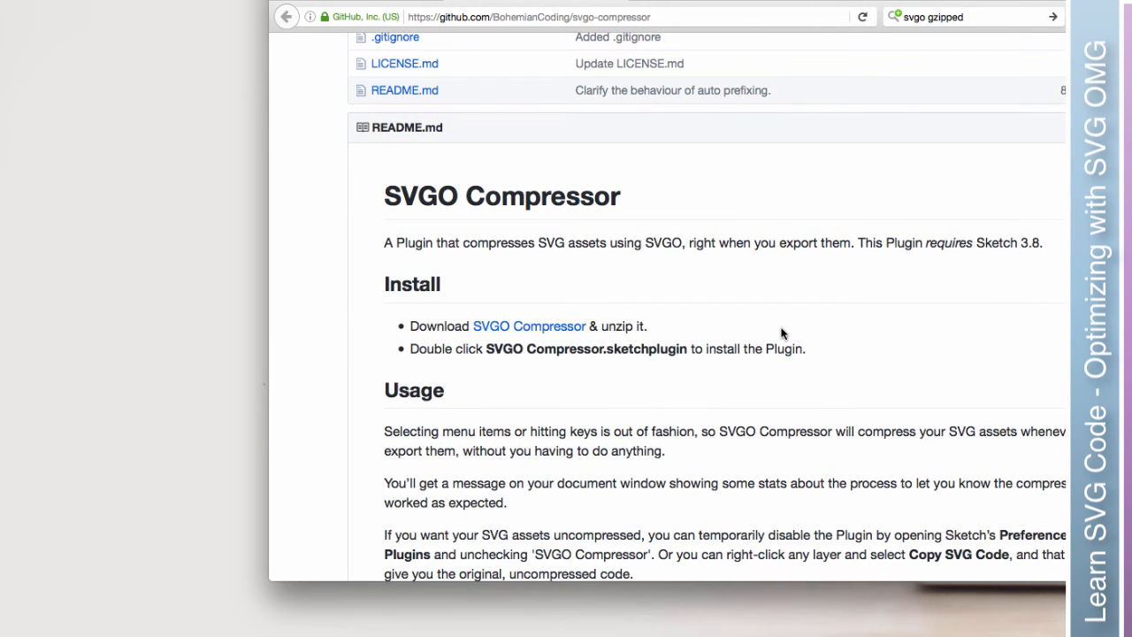
scroll(782, 333, "down", 1)
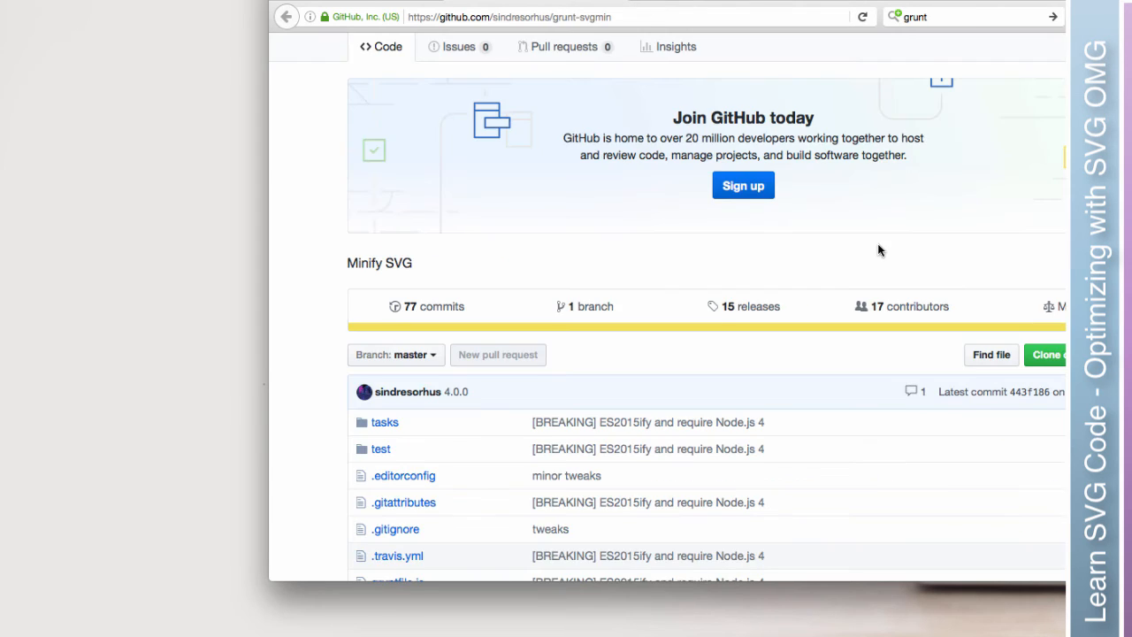
- Look through the grunt-svgmin and gulp-svgmin GitHub pages, including the gulp plugin's install and example sections
scroll(877, 248, "down", 10)
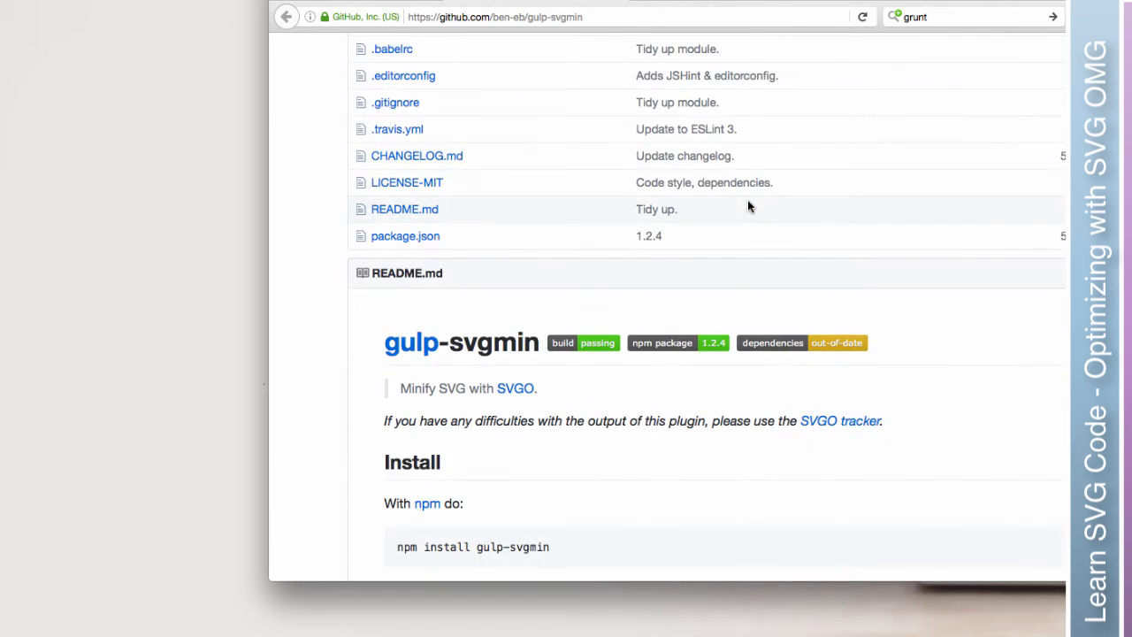
scroll(747, 200, "down", 5)
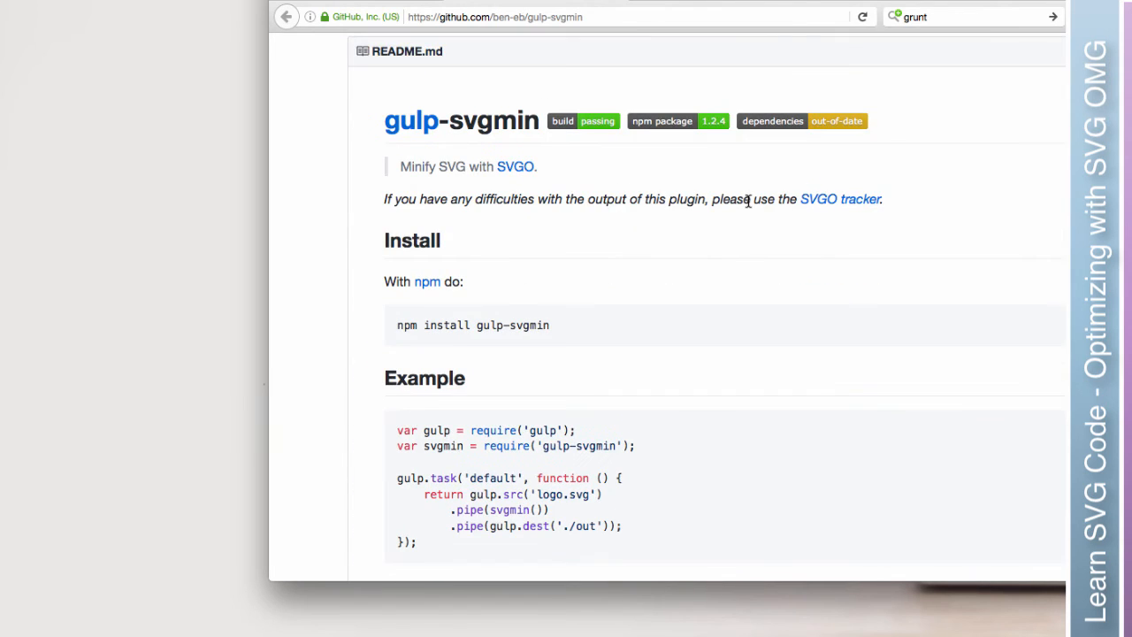
scroll(748, 200, "down", 1)
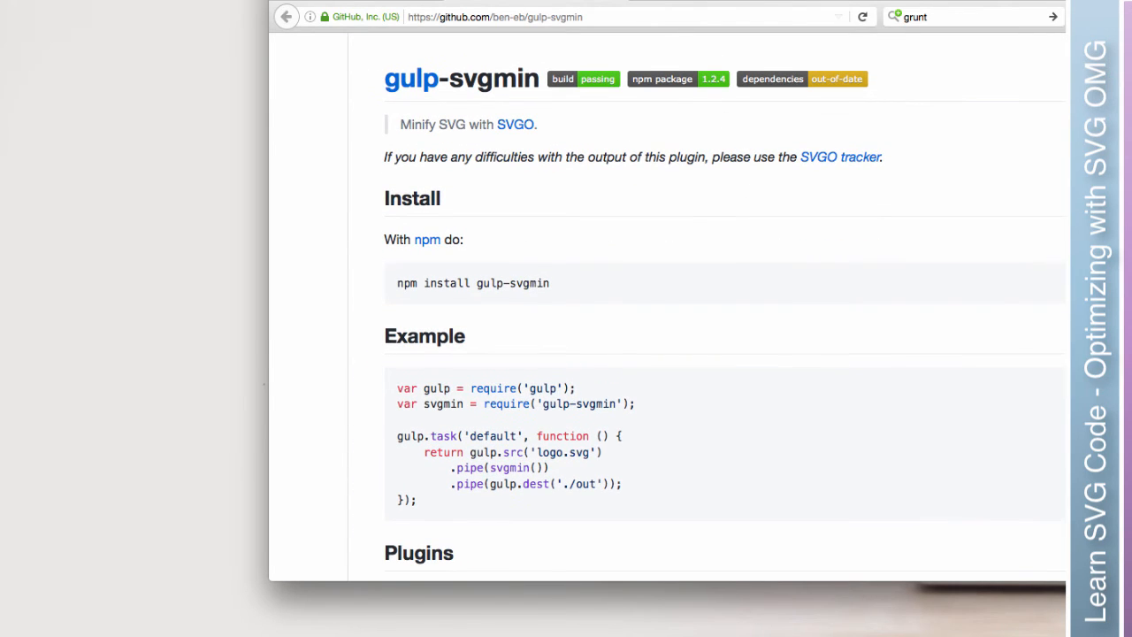
- Switch to SVGminify.com, choose house.svg from the Desktop as the upload file, and start the minification
left_click(615, 2)
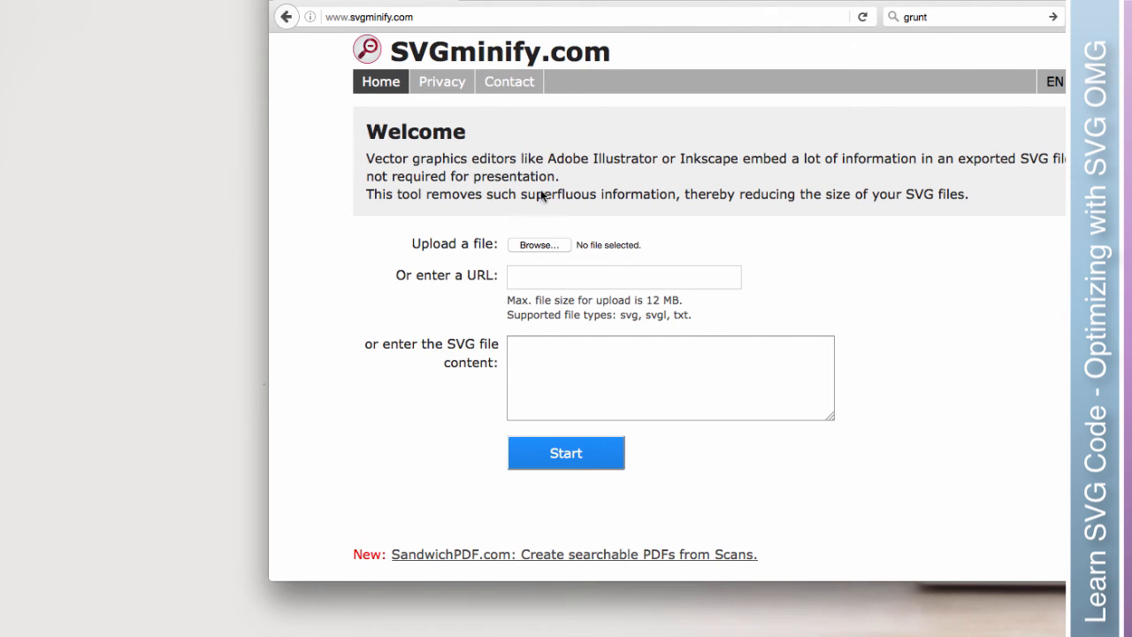
left_click(540, 245)
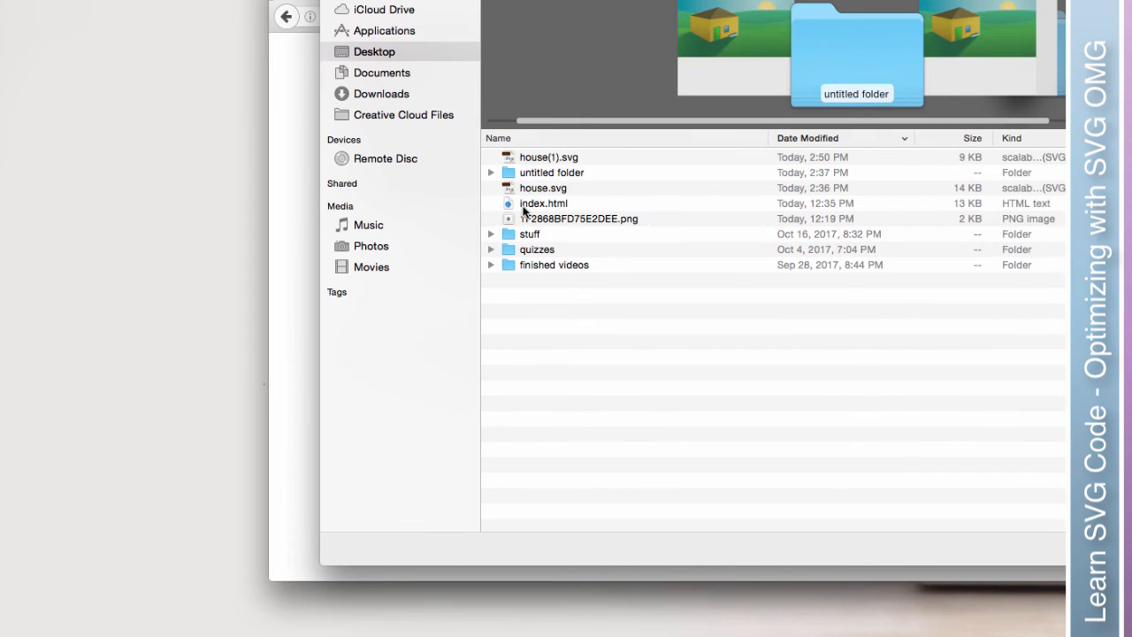
left_click(528, 193)
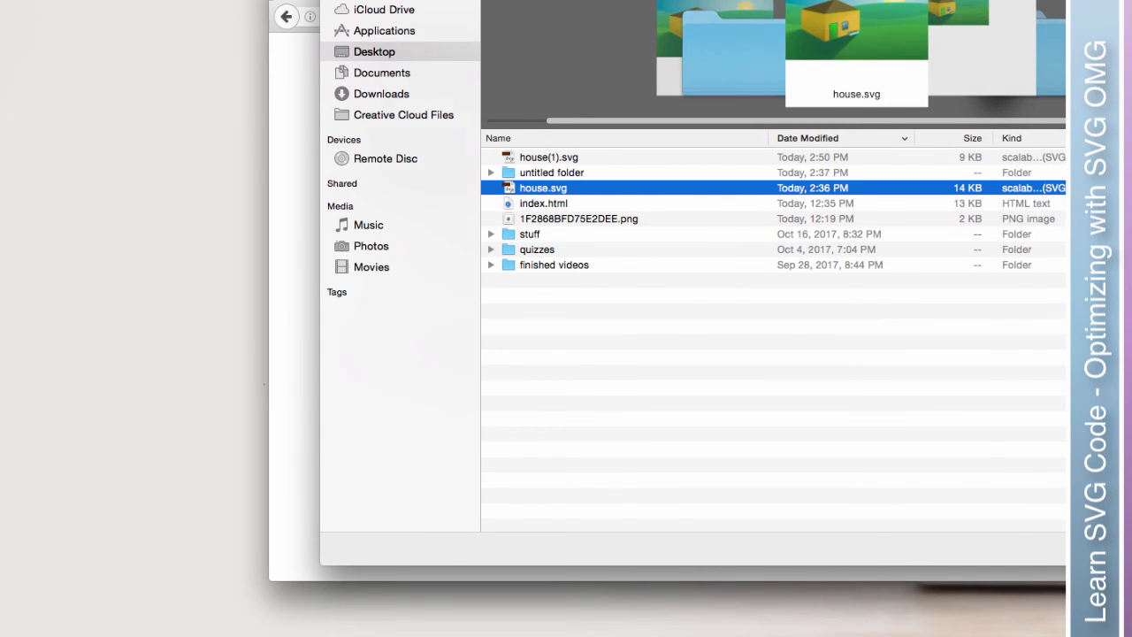
key("Return")
left_click(566, 455)
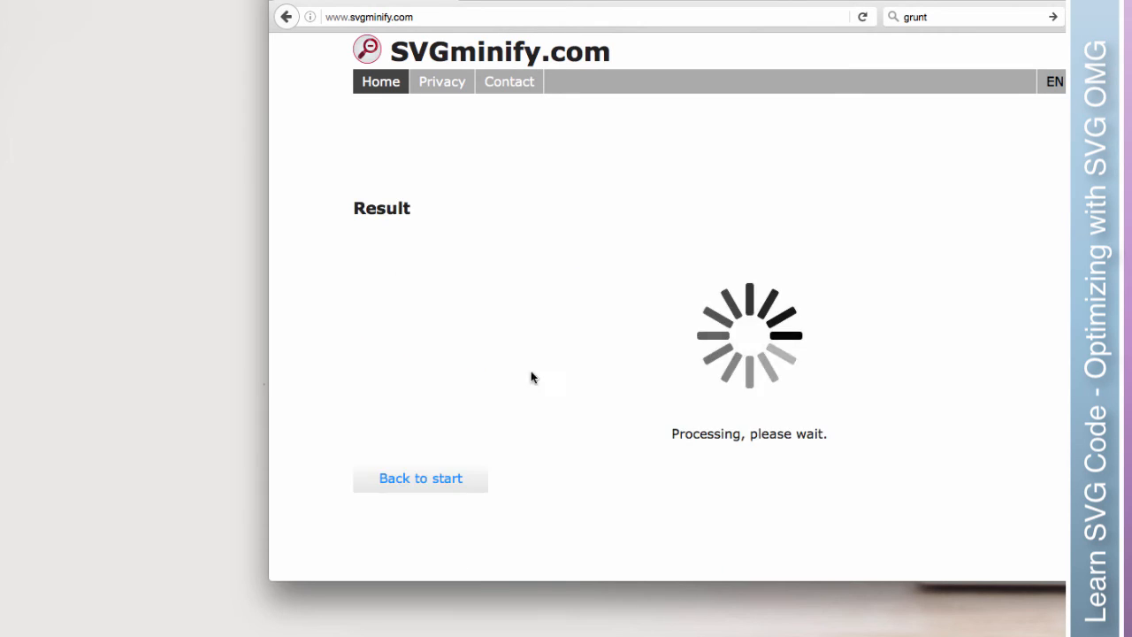